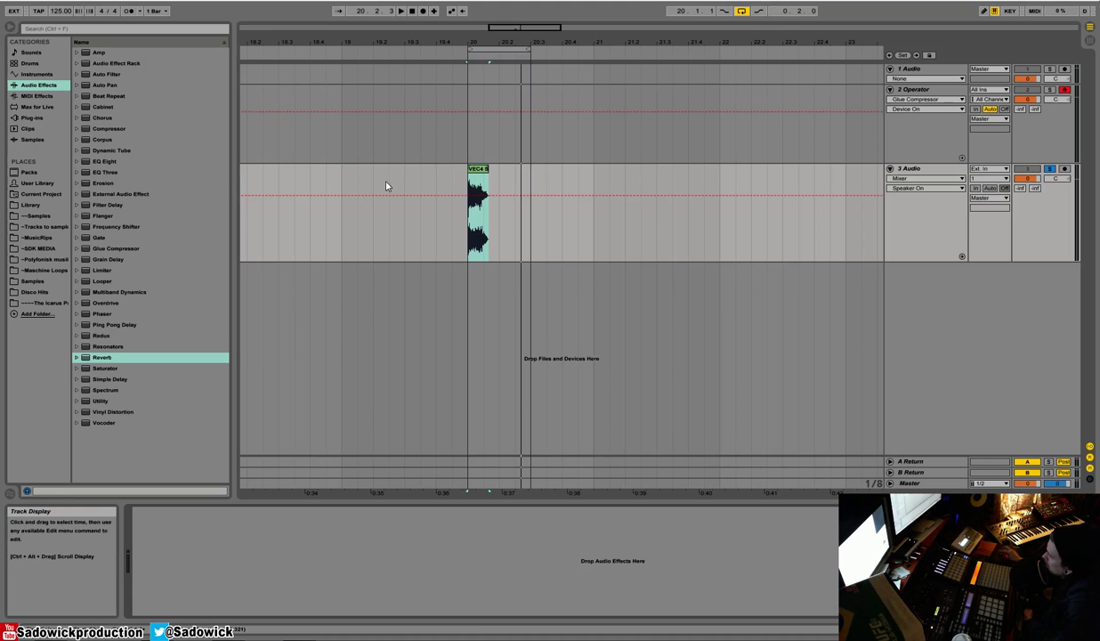
# Play the synth clip on the third track and add a Reverb effect to that track
pyautogui.click(478, 176)
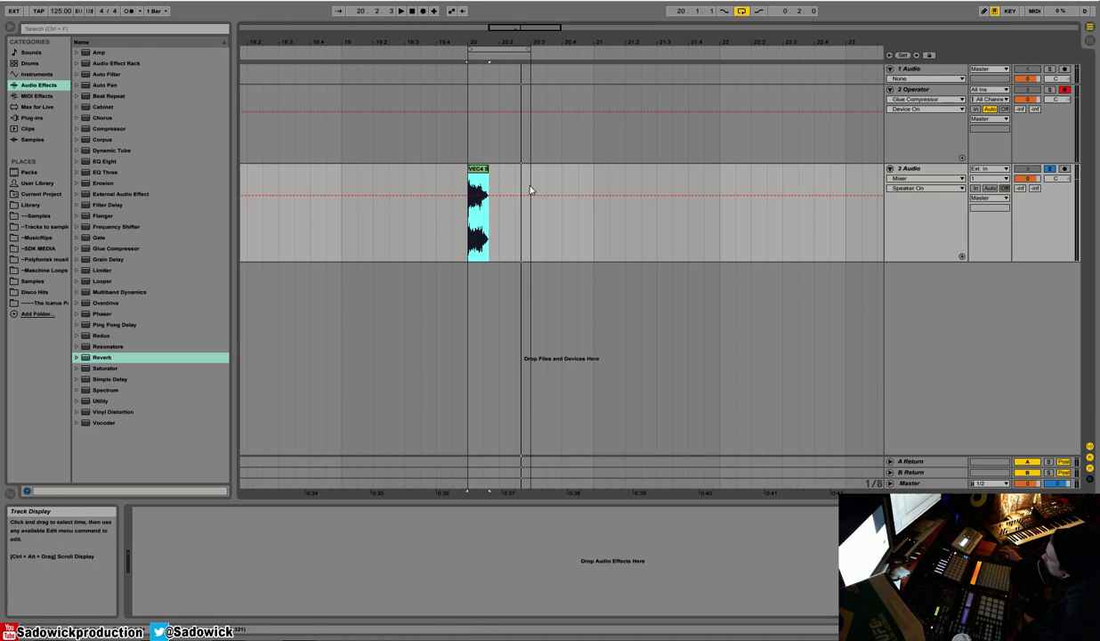
pyautogui.press('space')
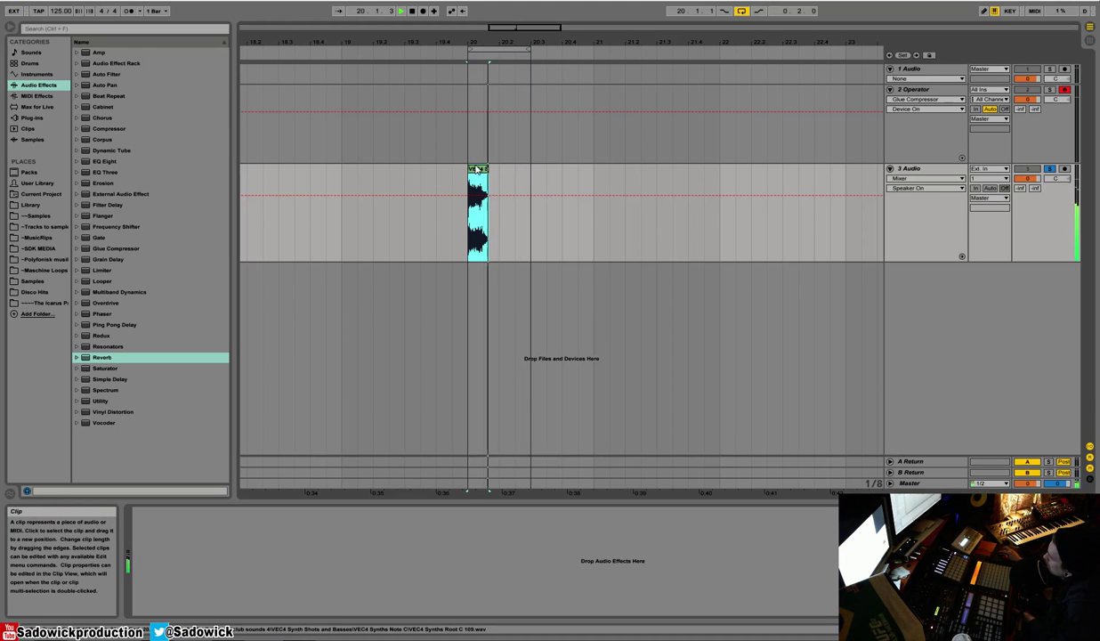
pyautogui.press('space')
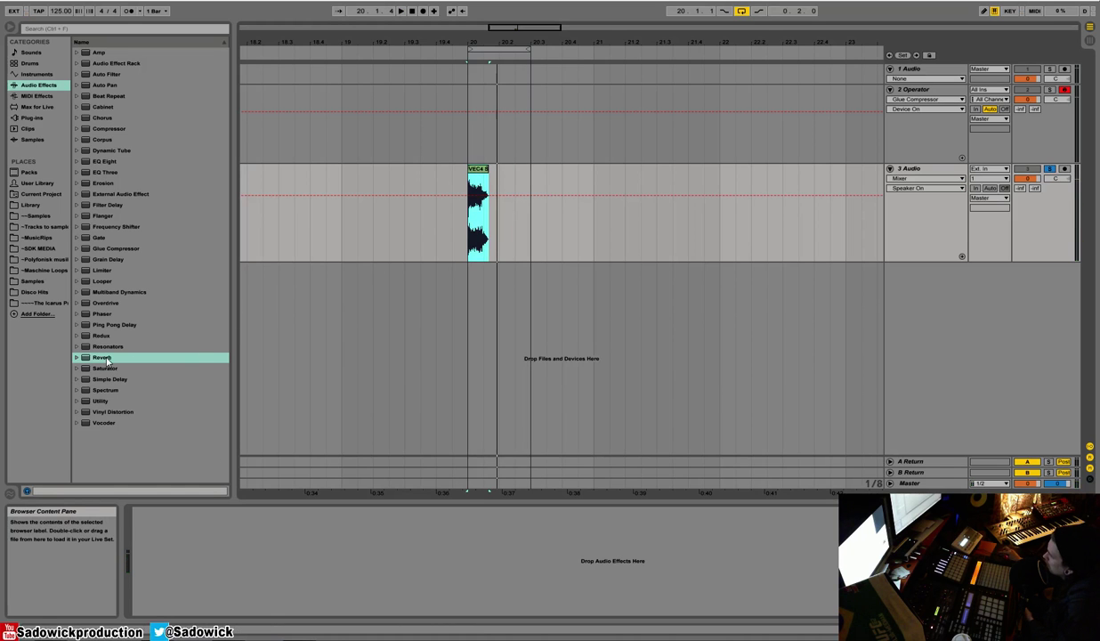
pyautogui.moveTo(101, 360); pyautogui.dragTo(206, 569)
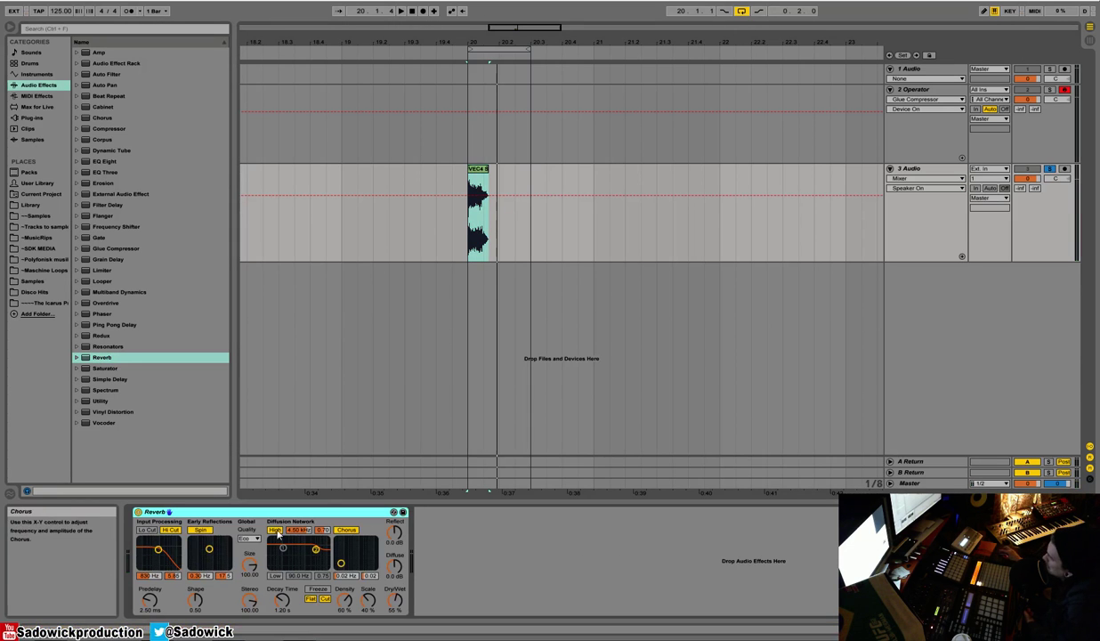
# Compare the Reverb's Dry/Wet at 0% and at 100% while playing the clip
pyautogui.moveTo(394, 599)
pyautogui.mouseDown()
pyautogui.moveTo(395, 634)
pyautogui.moveTo(395, 522)
pyautogui.moveTo(395, 614)
pyautogui.mouseUp()
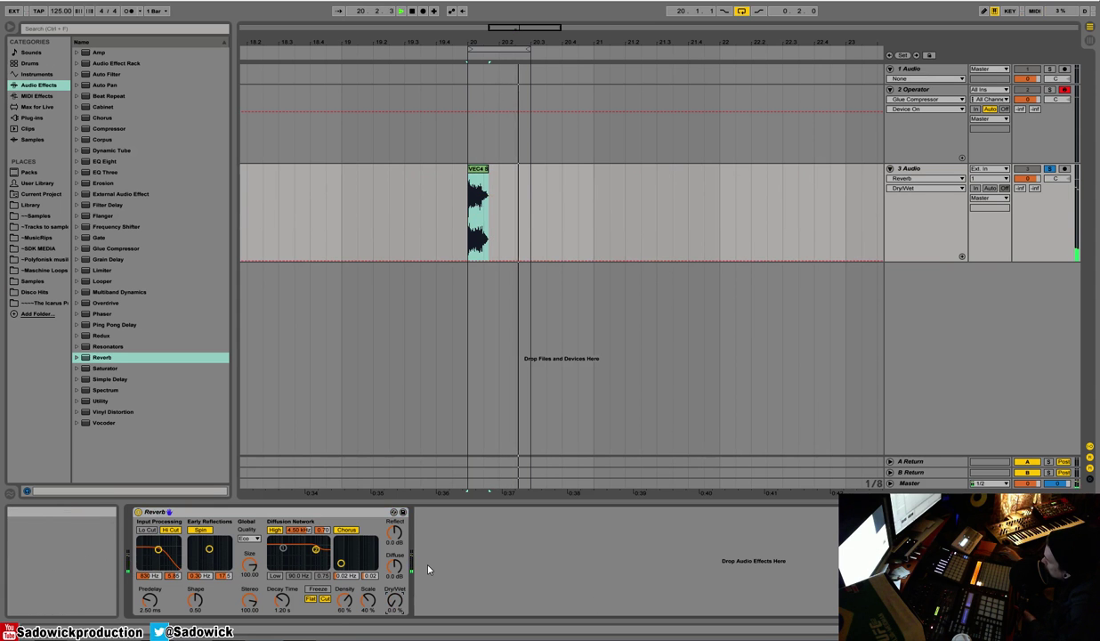
pyautogui.moveTo(394, 600); pyautogui.dragTo(394, 516)
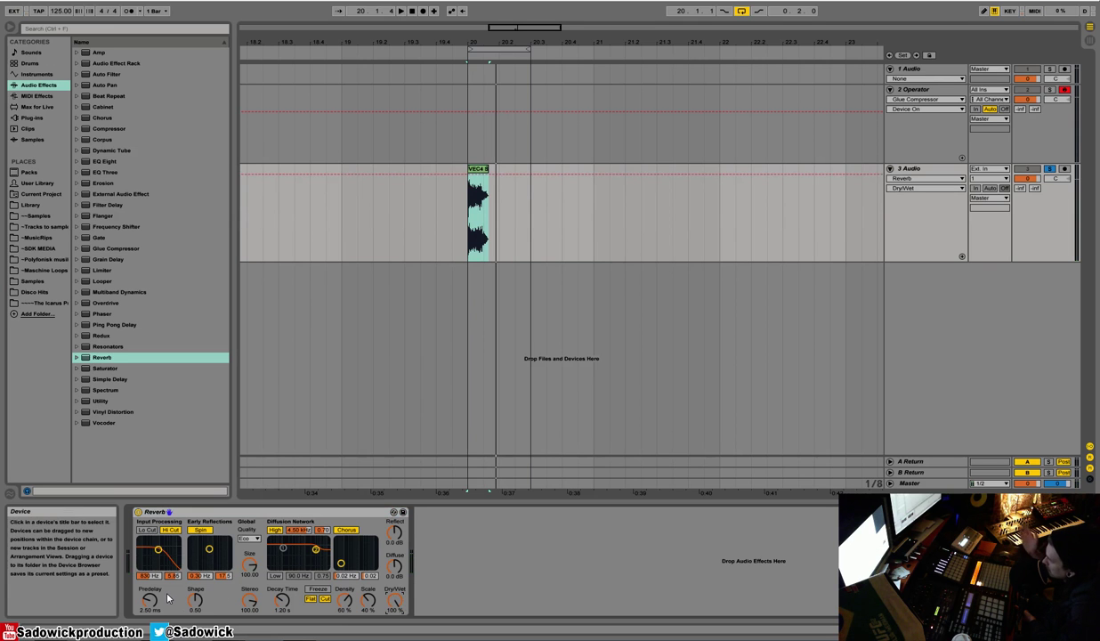
pyautogui.press('space')
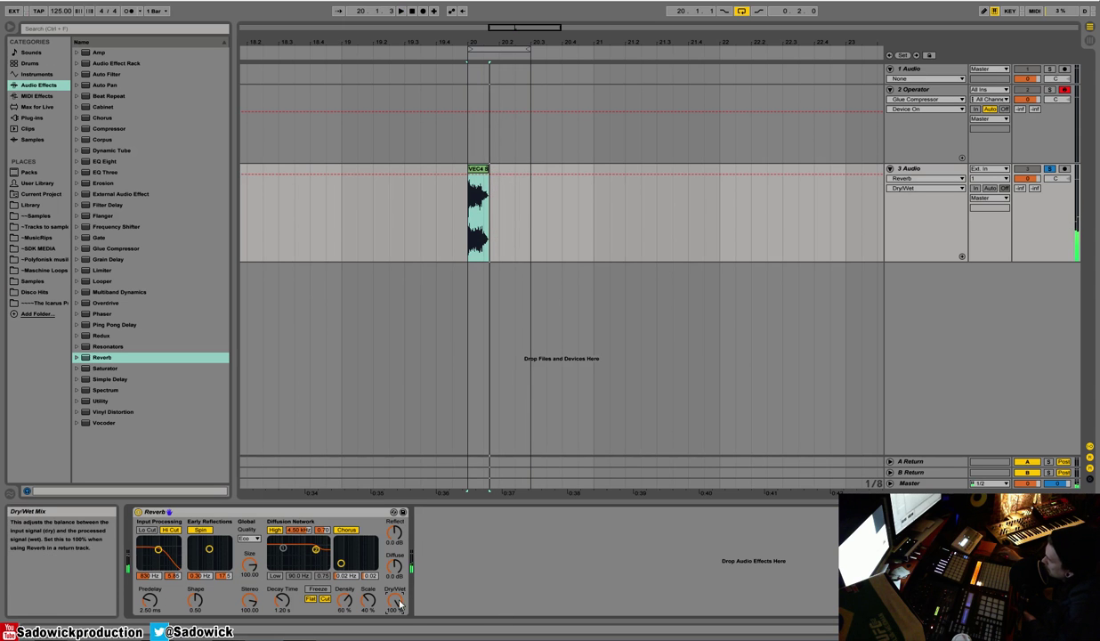
pyautogui.press('space')
# Play the clip with the Reverb's Dry/Wet lowered to about 35%, and trim it to 34%
pyautogui.moveTo(394, 599)
pyautogui.mouseDown()
pyautogui.moveTo(395, 621)
pyautogui.moveTo(394, 596)
pyautogui.mouseUp()
pyautogui.press('space')
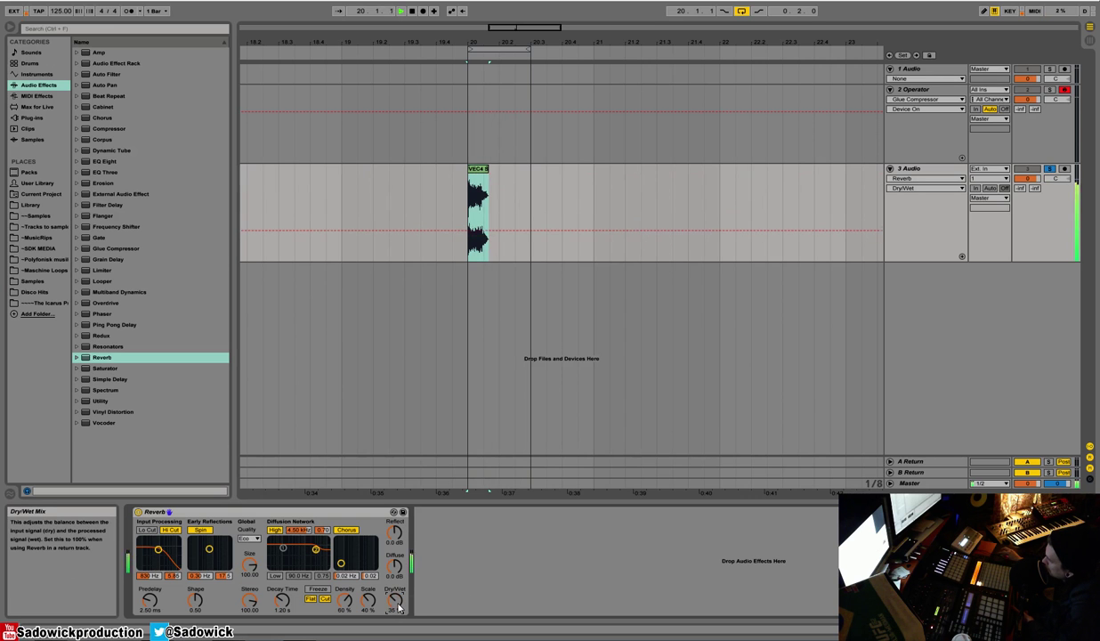
pyautogui.click(477, 169)
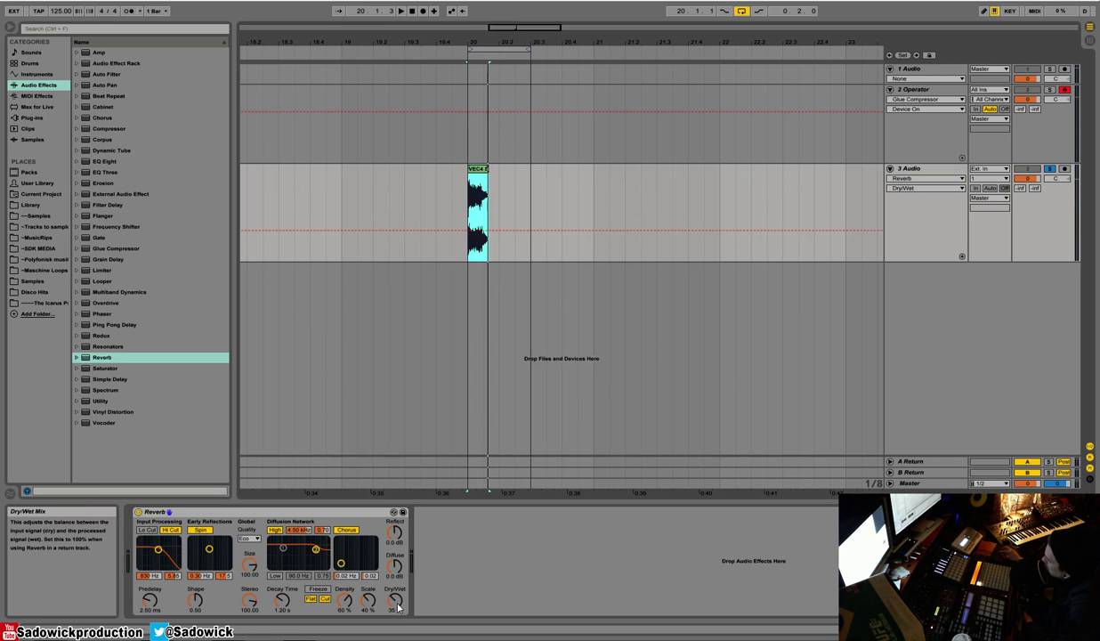
pyautogui.moveTo(393, 606)
pyautogui.mouseDown()
pyautogui.moveTo(393, 595)
pyautogui.moveTo(394, 606)
pyautogui.mouseUp()
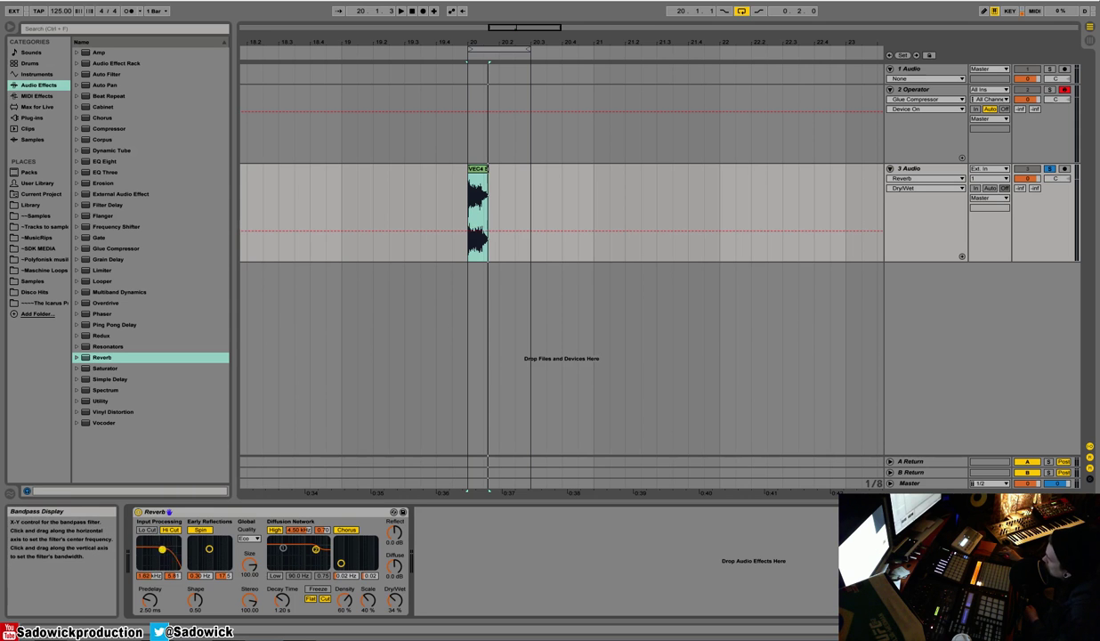
# Switch the Reverb's input filter from Hi Cut to Lo Cut, move it to 9.64 kHz with bandwidth 9.00, and audition it at 100% wet
pyautogui.click(145, 529)
pyautogui.moveTo(159, 549); pyautogui.dragTo(166, 548)
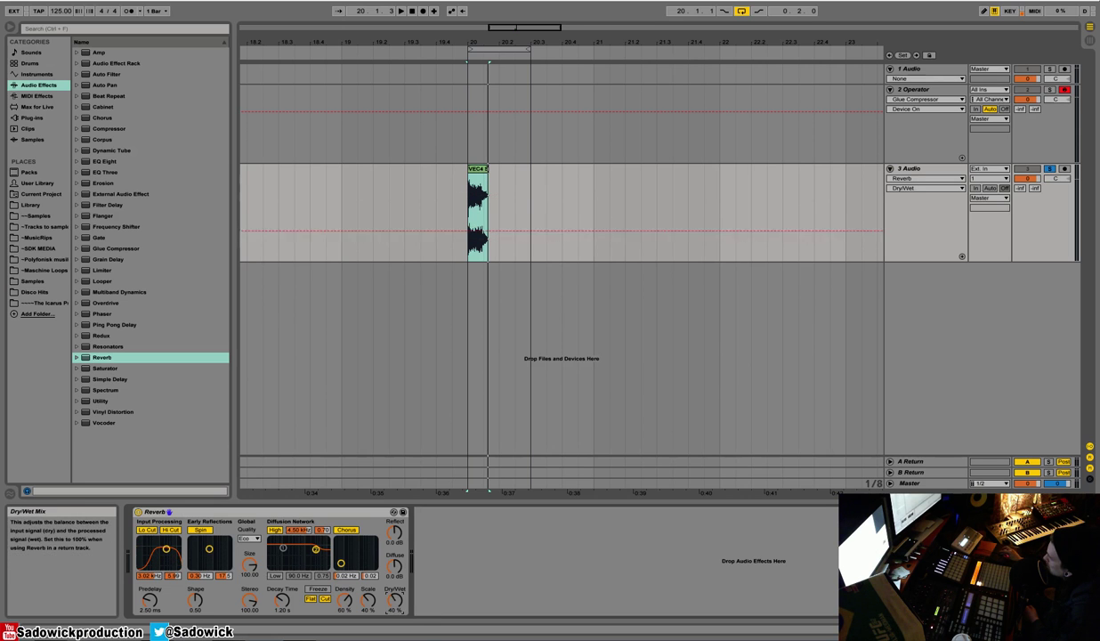
pyautogui.click(170, 530)
pyautogui.moveTo(169, 546); pyautogui.dragTo(172, 544)
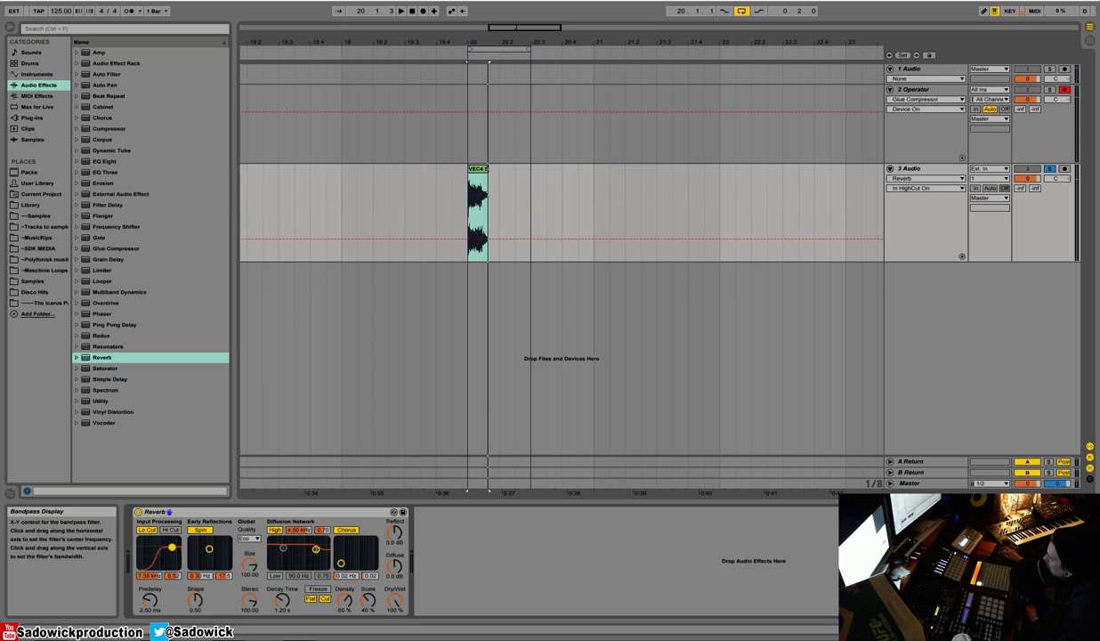
pyautogui.press('space')
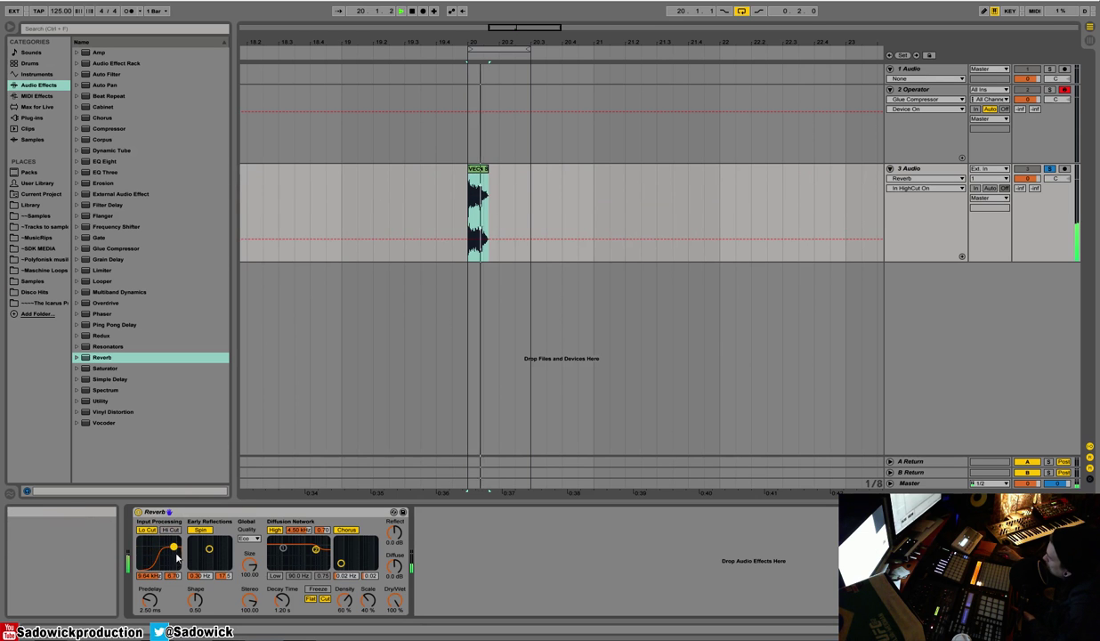
pyautogui.moveTo(174, 554)
pyautogui.mouseDown()
pyautogui.moveTo(164, 542)
pyautogui.moveTo(176, 540)
pyautogui.mouseUp()
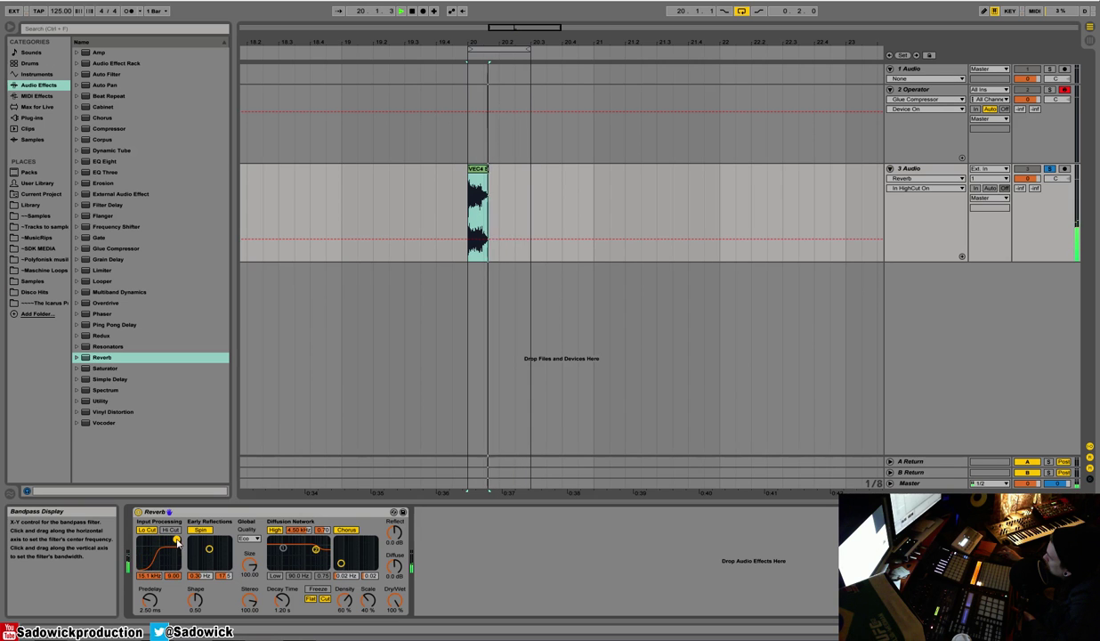
pyautogui.press('space')
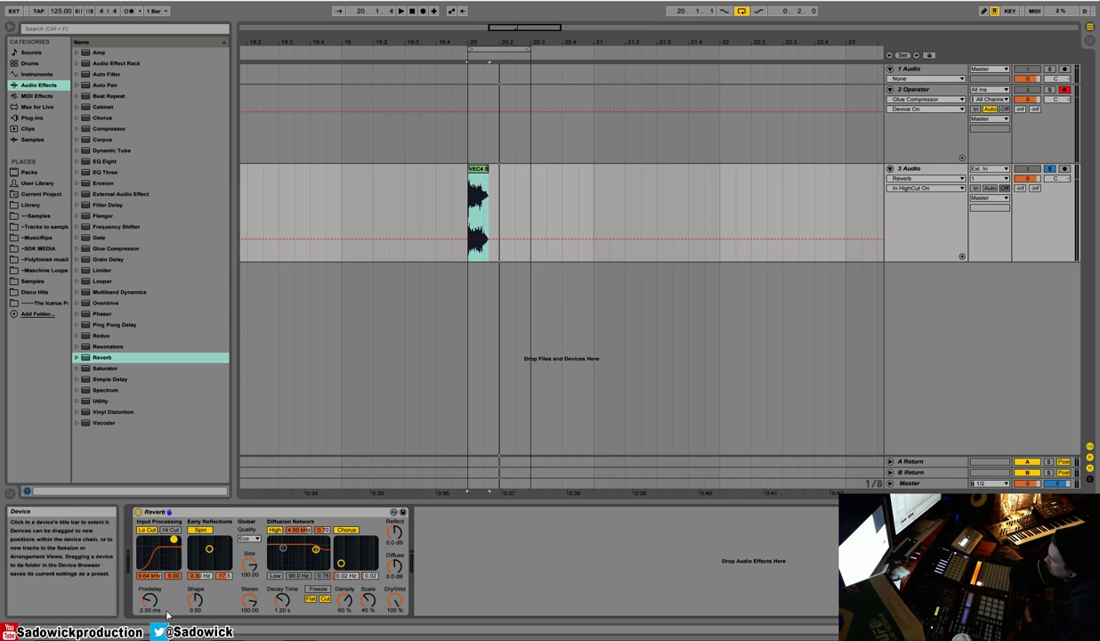
# Turn off the early reflections' Spin and compare the High quality mode with Eco, ending on Eco
pyautogui.click(199, 530)
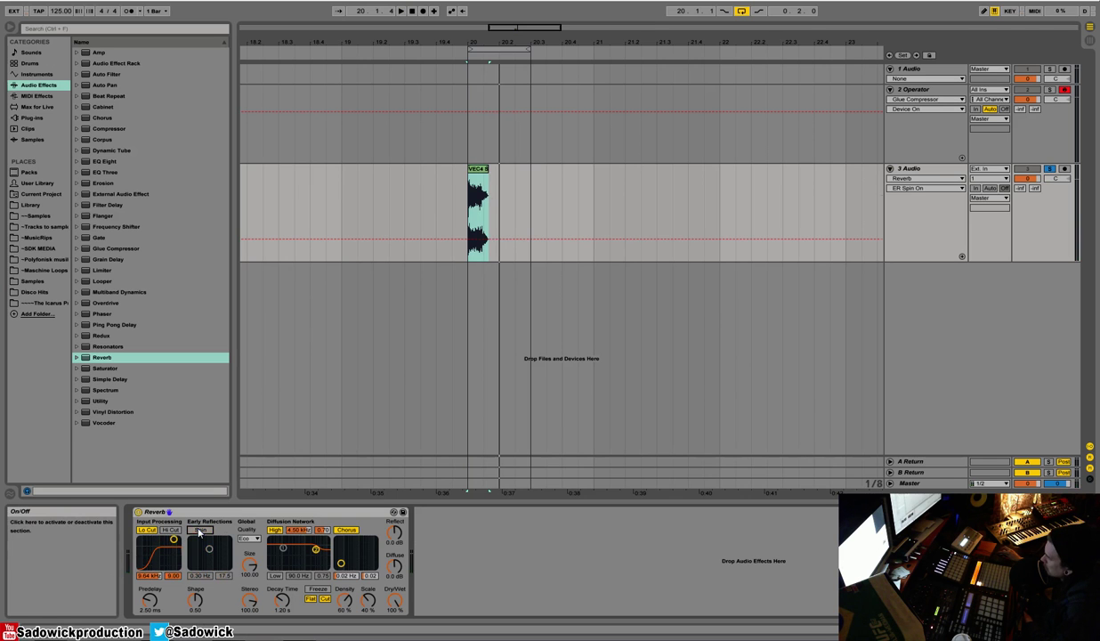
pyautogui.click(251, 538)
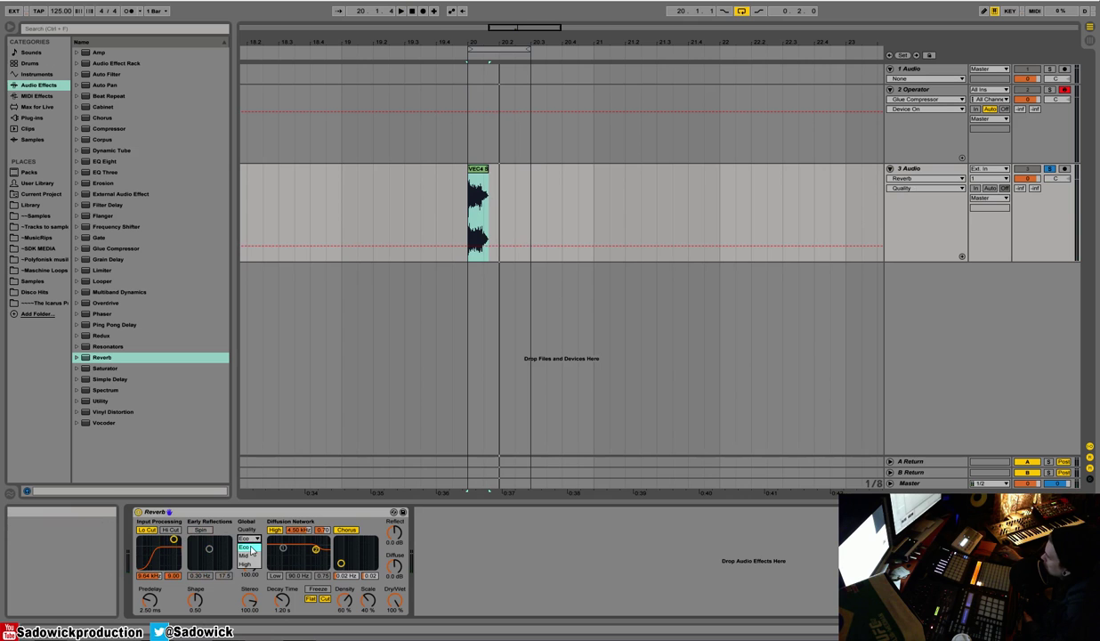
pyautogui.click(250, 547)
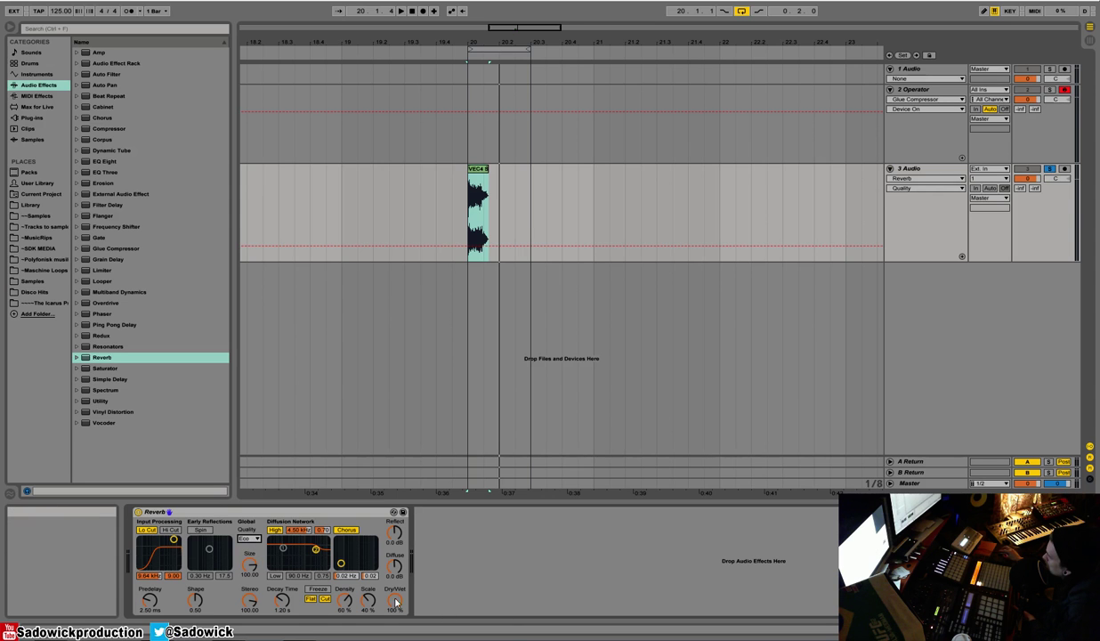
pyautogui.click(249, 538)
pyautogui.click(249, 562)
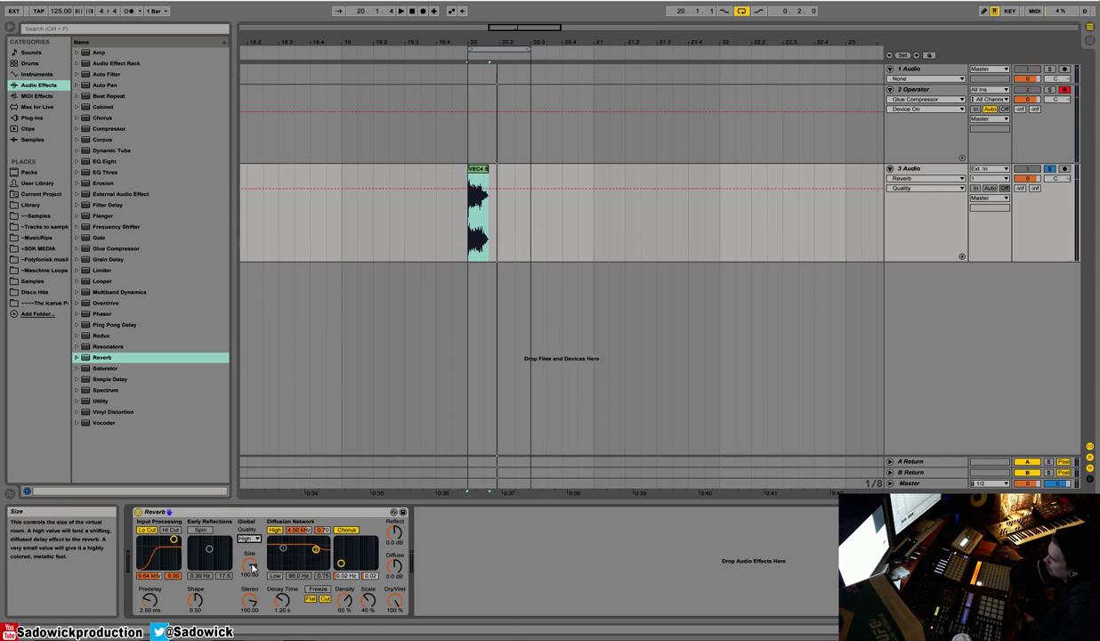
pyautogui.click(250, 538)
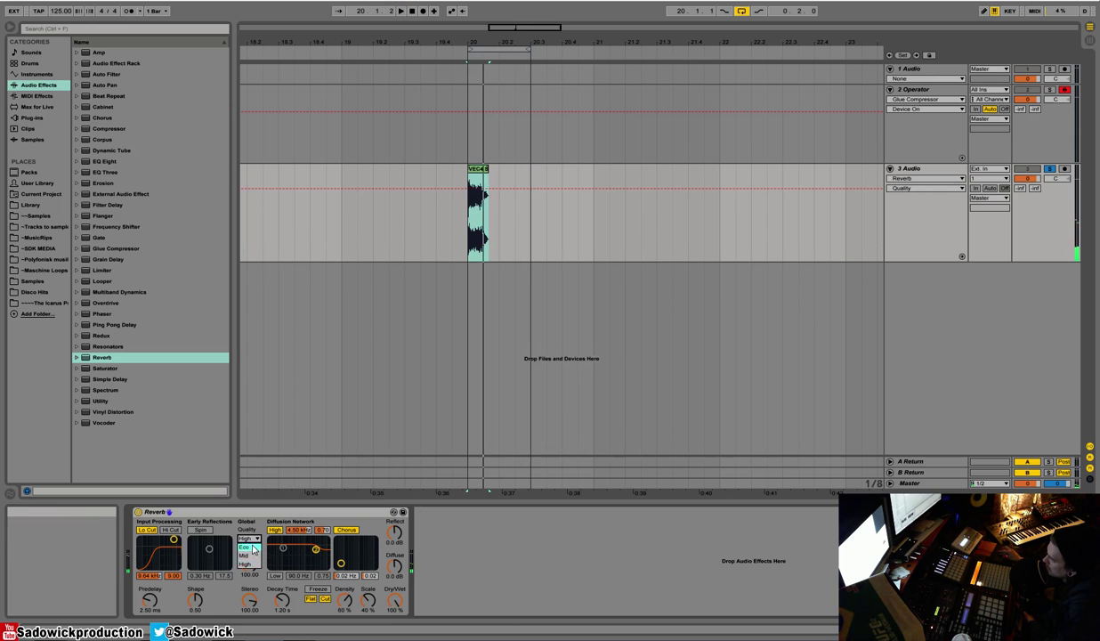
pyautogui.click(251, 545)
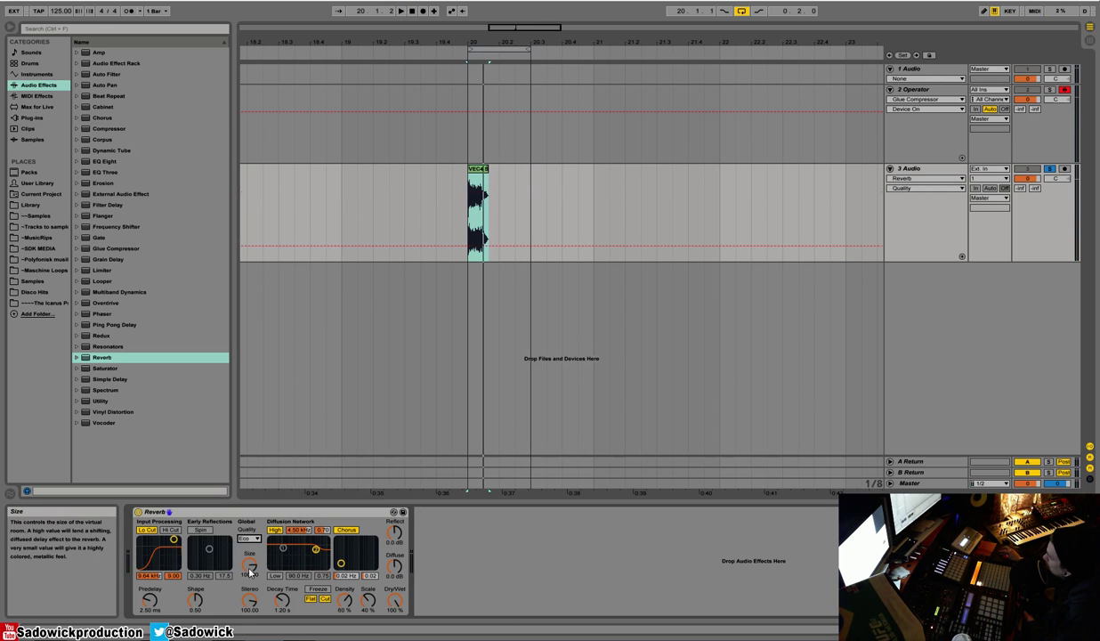
# Audition the Reverb's Size at 0.22 and at 500, and return it to 100
pyautogui.moveTo(250, 563)
pyautogui.mouseDown()
pyautogui.moveTo(250, 545)
pyautogui.moveTo(263, 577)
pyautogui.mouseUp()
pyautogui.press('space')
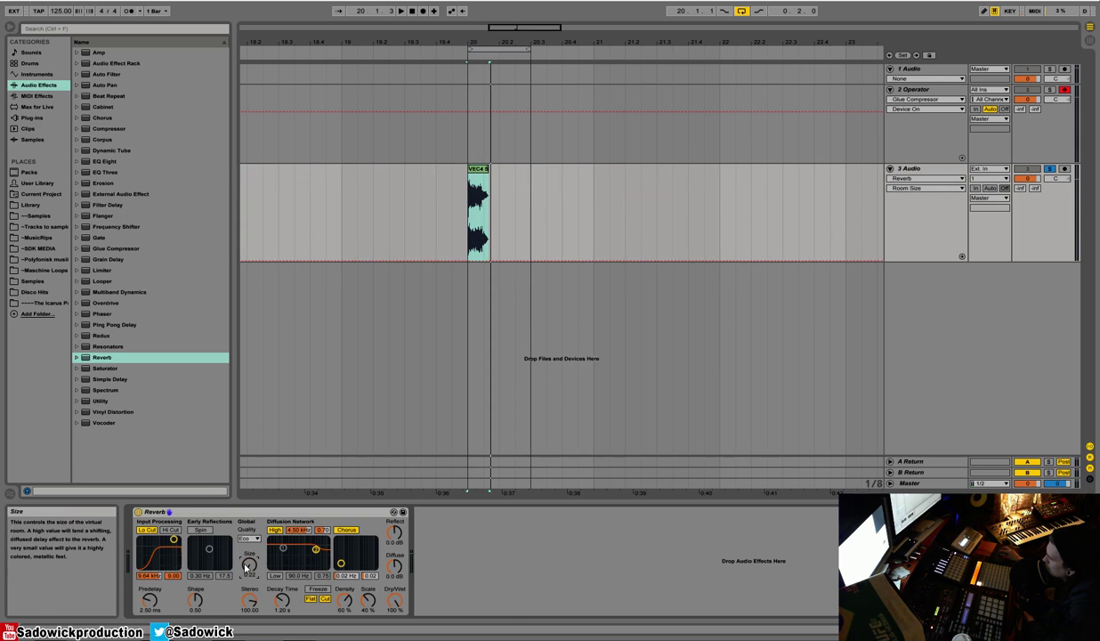
pyautogui.moveTo(249, 565); pyautogui.dragTo(251, 571)
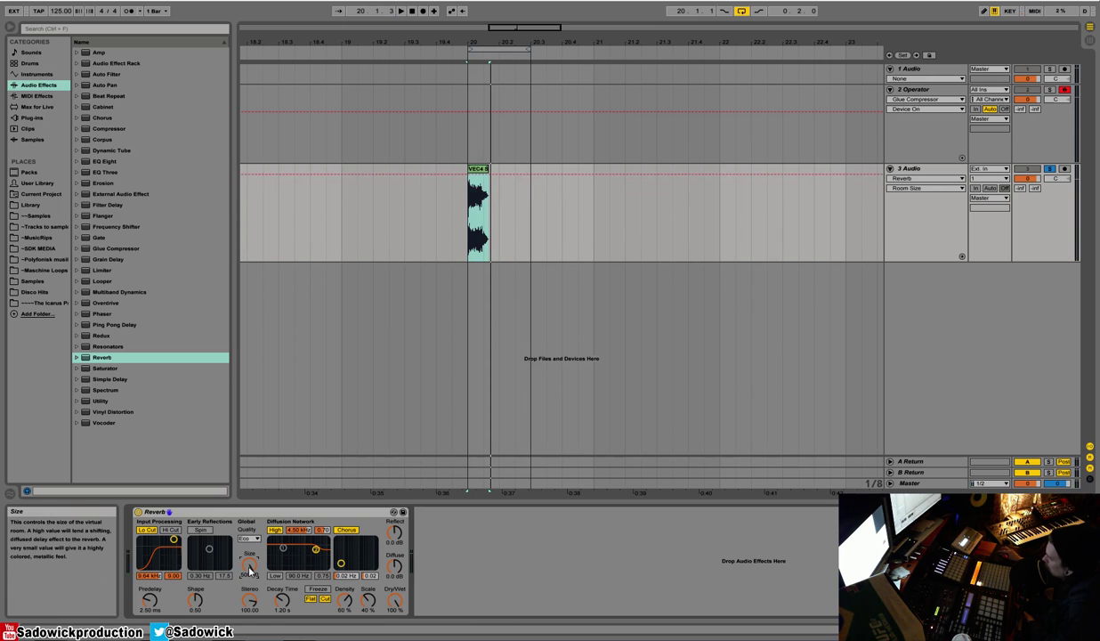
pyautogui.press('space')
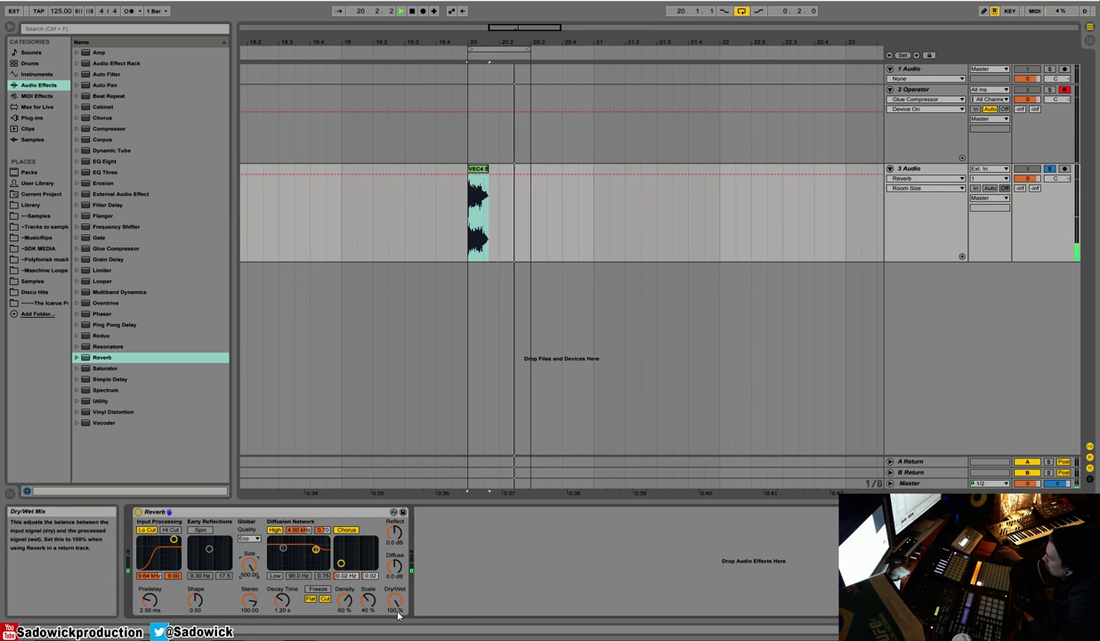
pyautogui.press('space')
pyautogui.rightClick(246, 567)
pyautogui.click(277, 602)
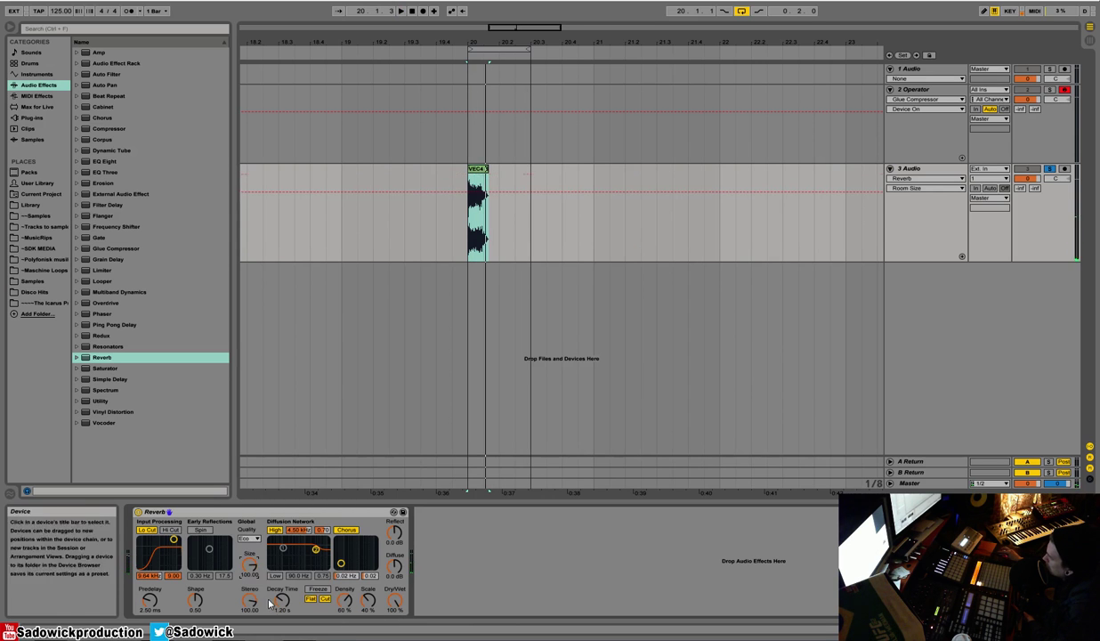
# Turn off the Reverb's Lo Cut, set Dry/Wet to 40%, and play the clip
pyautogui.click(145, 530)
pyautogui.moveTo(394, 601); pyautogui.dragTo(394, 633)
pyautogui.press('space')
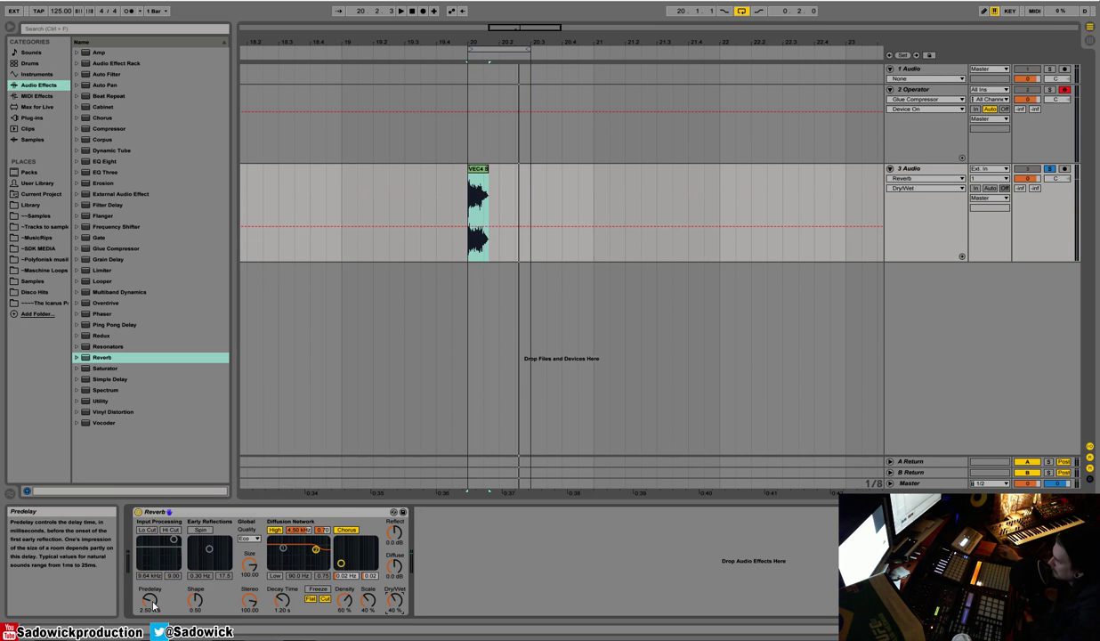
# Try extreme Predelay and Decay Time values on the Reverb, settling on 138 ms predelay and 7.82 s decay
pyautogui.moveTo(151, 604)
pyautogui.mouseDown()
pyautogui.moveTo(152, 570)
pyautogui.moveTo(152, 590)
pyautogui.mouseUp()
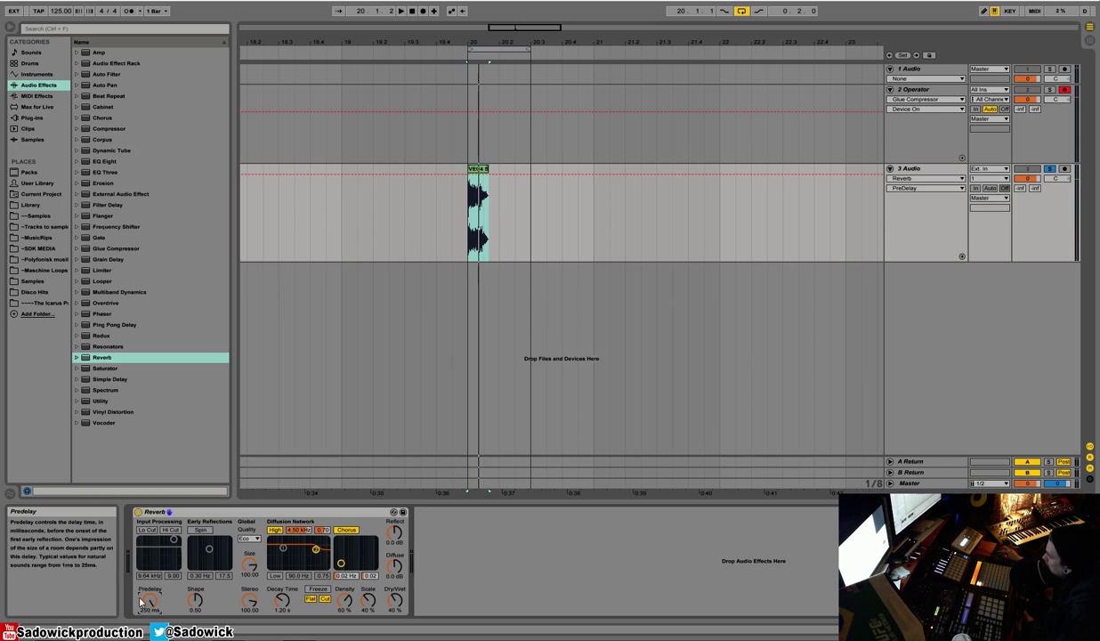
pyautogui.moveTo(148, 606); pyautogui.dragTo(147, 622)
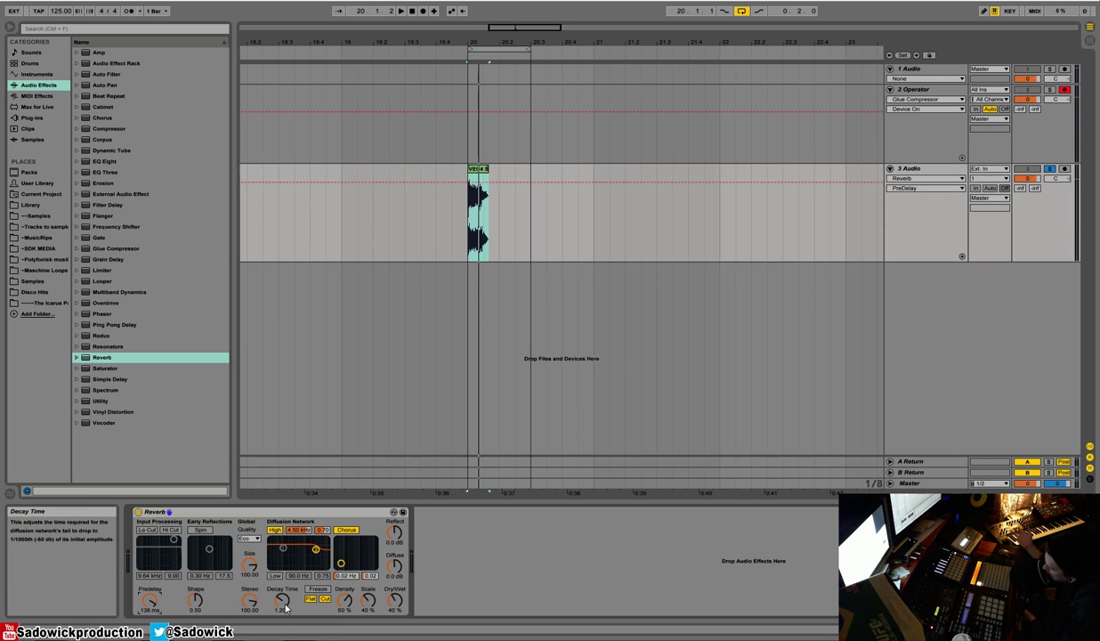
pyautogui.moveTo(285, 608); pyautogui.dragTo(285, 633)
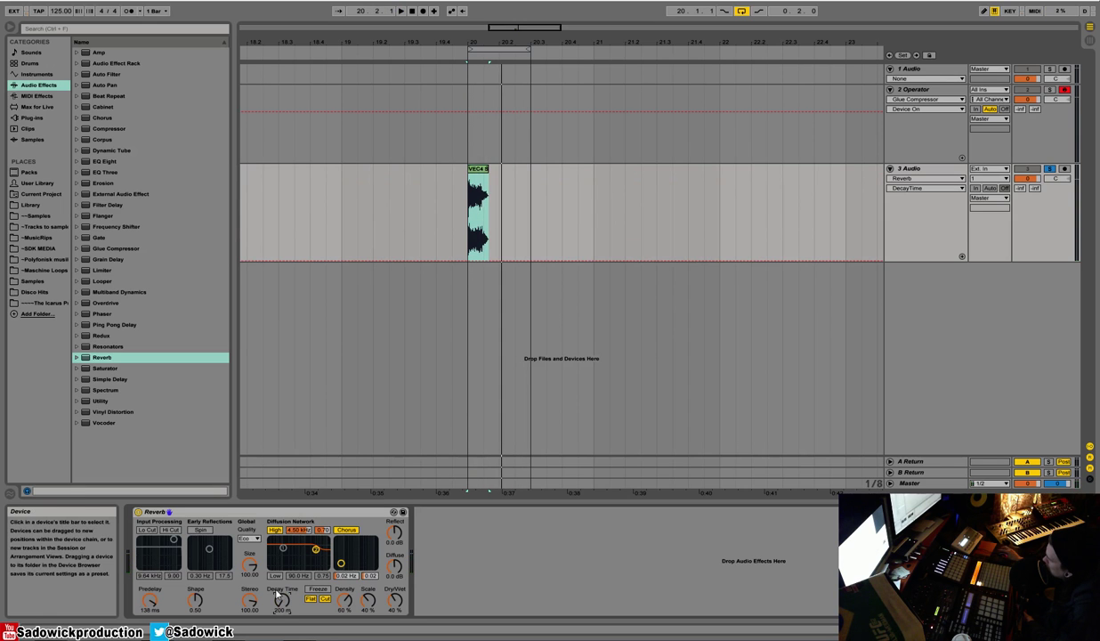
pyautogui.scroll(7, 282, 598)
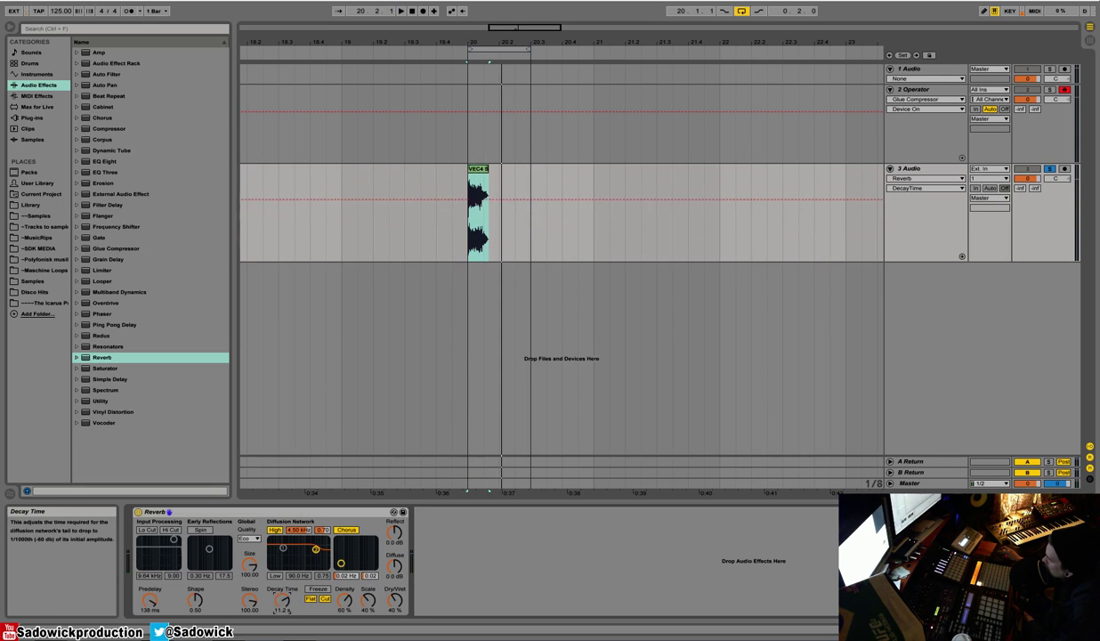
pyautogui.scroll(-2, 283, 602)
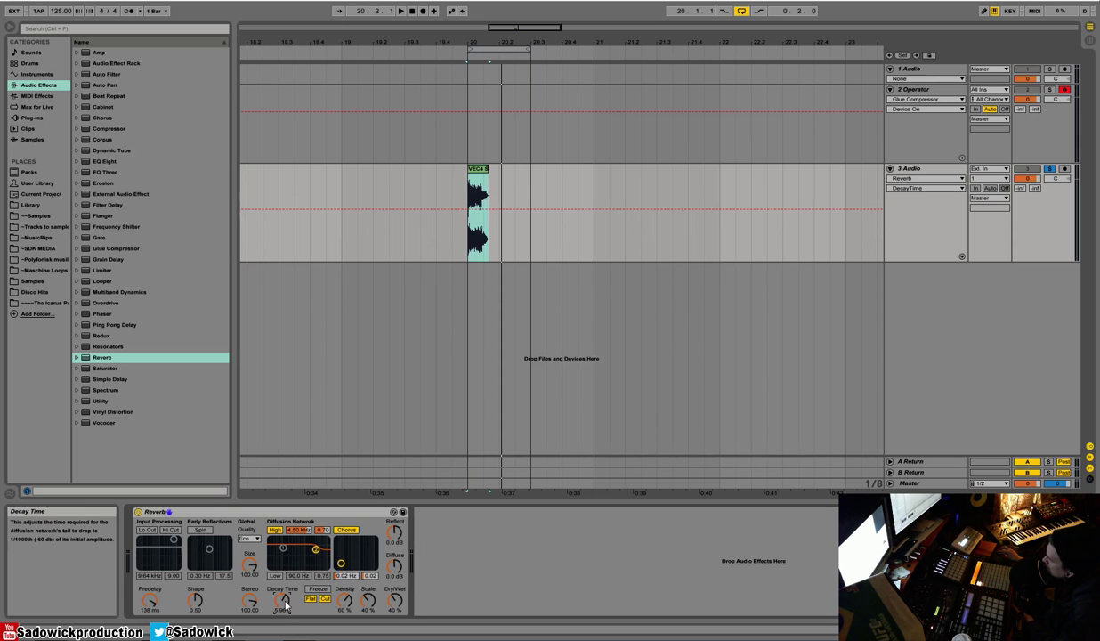
pyautogui.moveTo(286, 608); pyautogui.dragTo(286, 592)
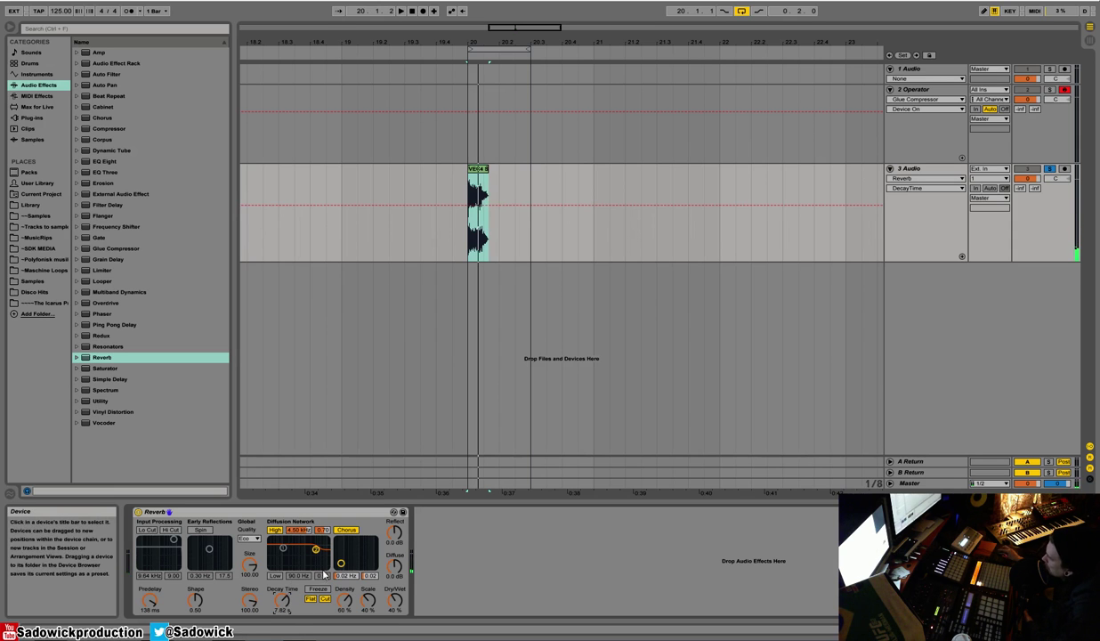
# Disable the diffusion network's High shelf and enable its Low shelf at about 671 Hz with a value of 0.20
pyautogui.click(275, 530)
pyautogui.click(275, 531)
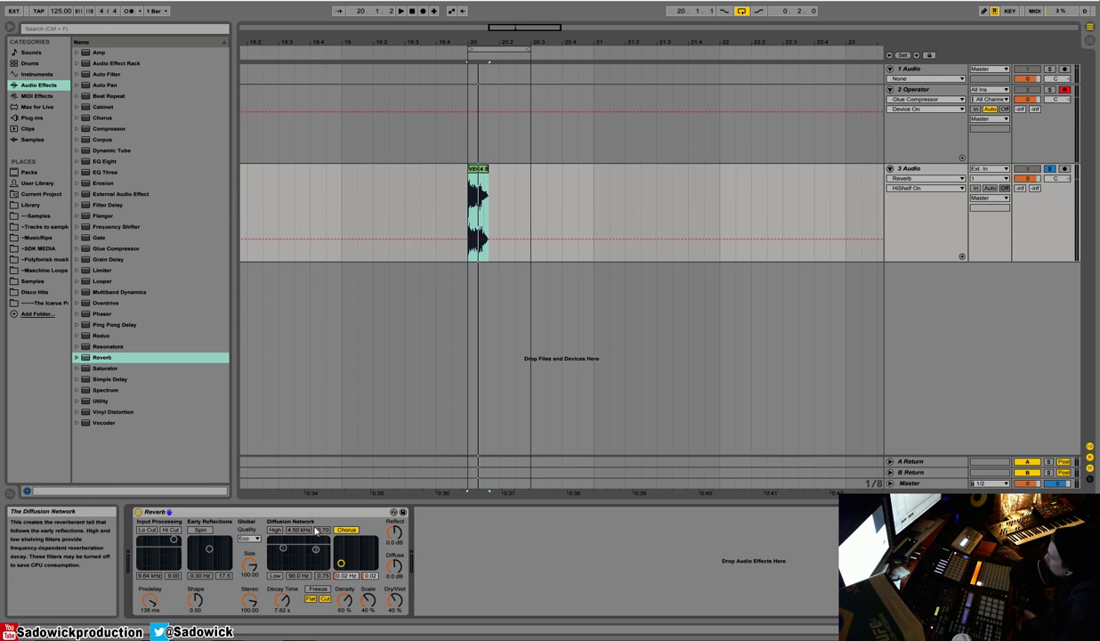
pyautogui.press('space')
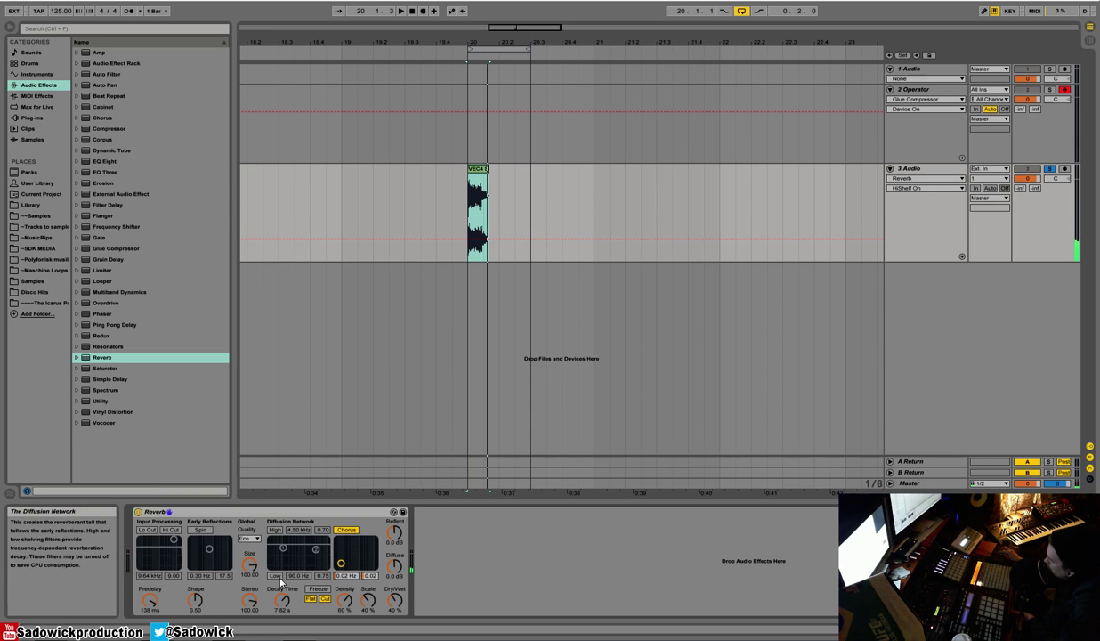
pyautogui.click(278, 576)
pyautogui.moveTo(283, 548); pyautogui.dragTo(300, 566)
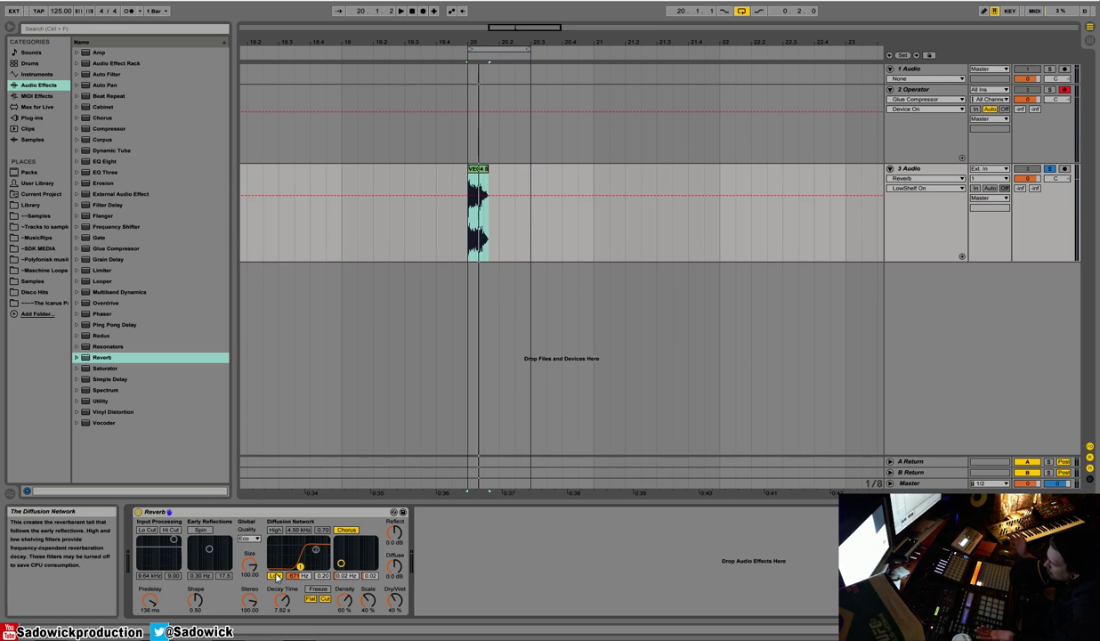
# Disable the diffusion network's Low shelf, enable its High shelf, and adjust that to about 7.56 kHz with a value of 1.00
pyautogui.click(278, 576)
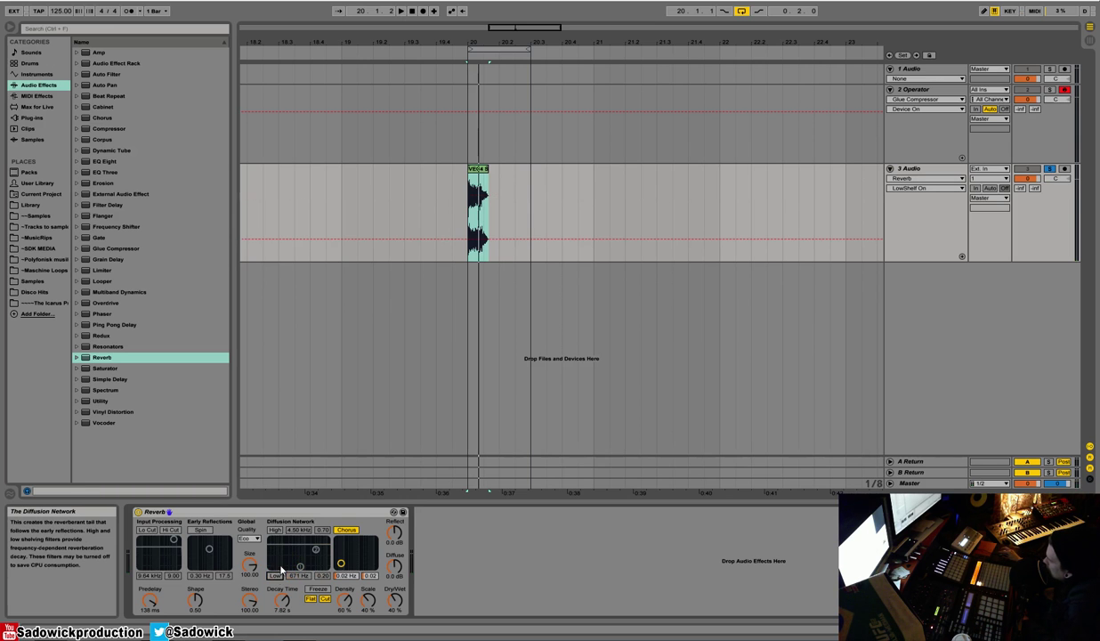
pyautogui.click(275, 529)
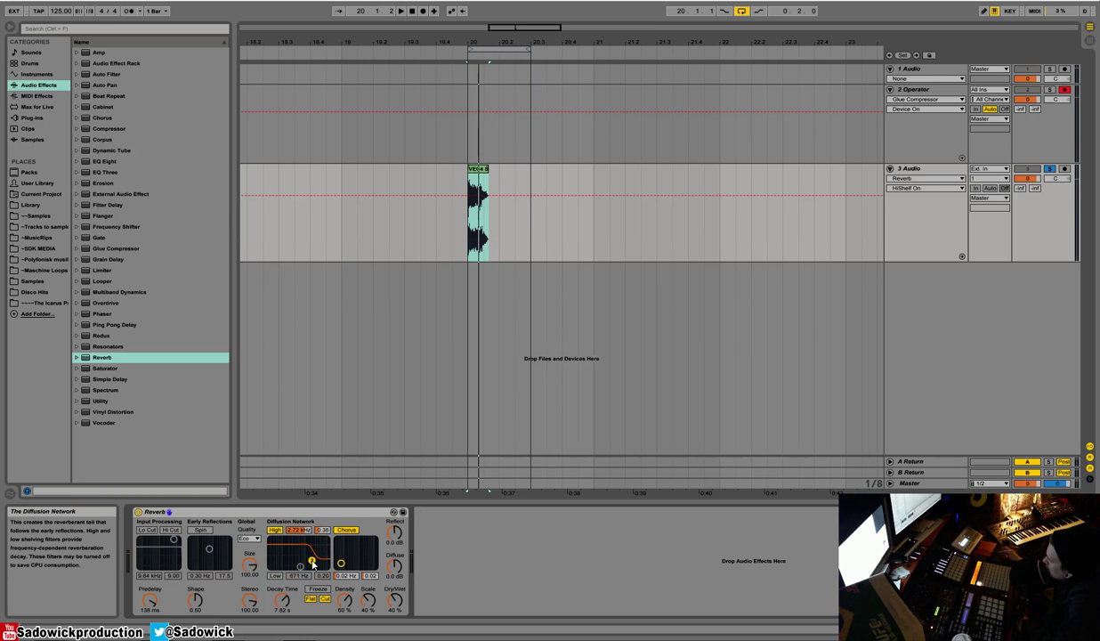
pyautogui.moveTo(307, 564); pyautogui.dragTo(303, 557)
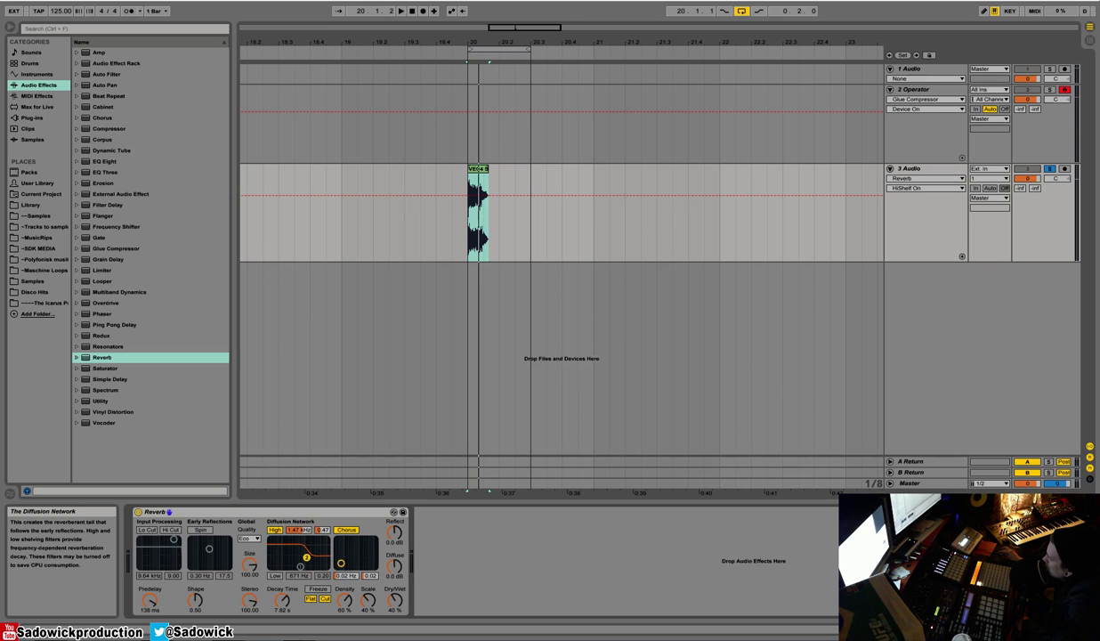
pyautogui.moveTo(305, 556); pyautogui.dragTo(313, 558)
pyautogui.moveTo(313, 562); pyautogui.dragTo(320, 540)
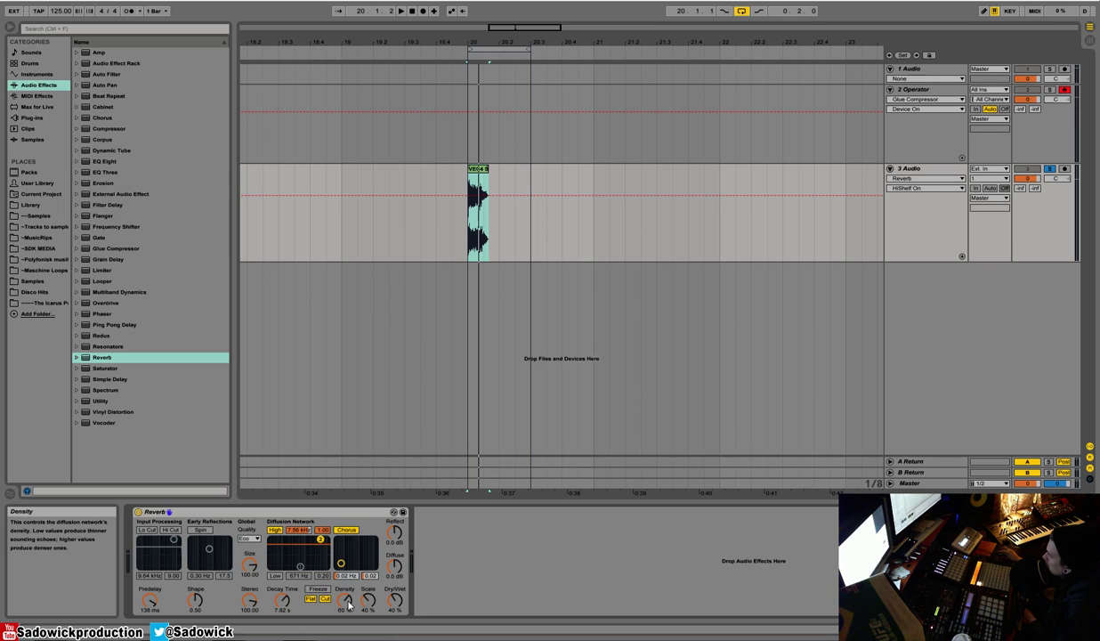
# Set the Reverb's Dry/Wet to 29%, enable Freeze, and play the clip to audition the frozen reverb
pyautogui.moveTo(393, 599); pyautogui.dragTo(393, 614)
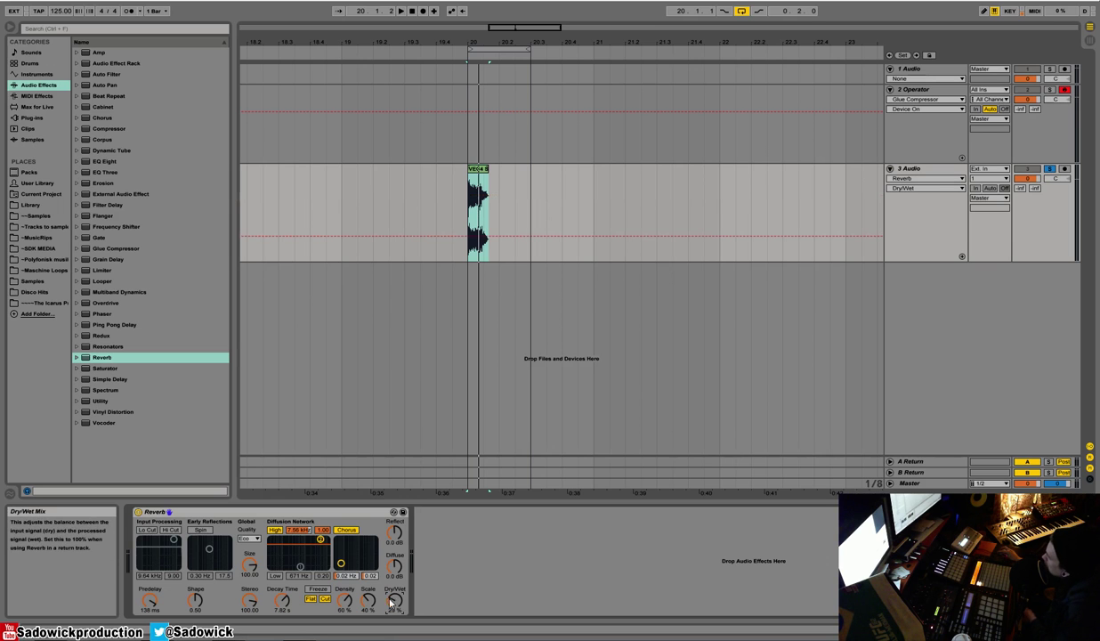
pyautogui.click(319, 591)
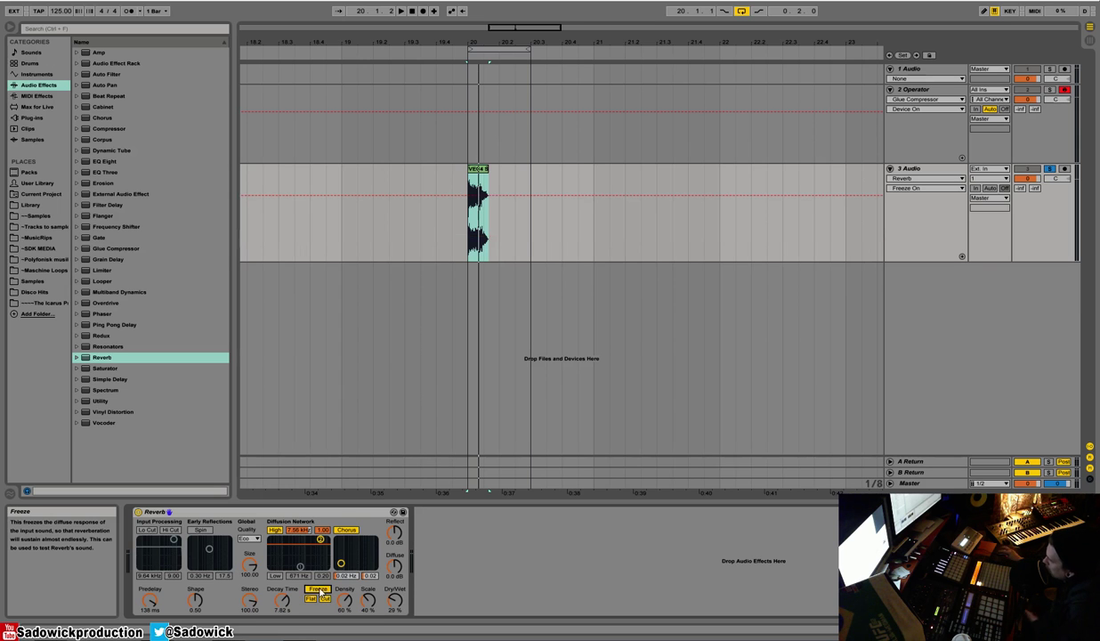
pyautogui.press('space')
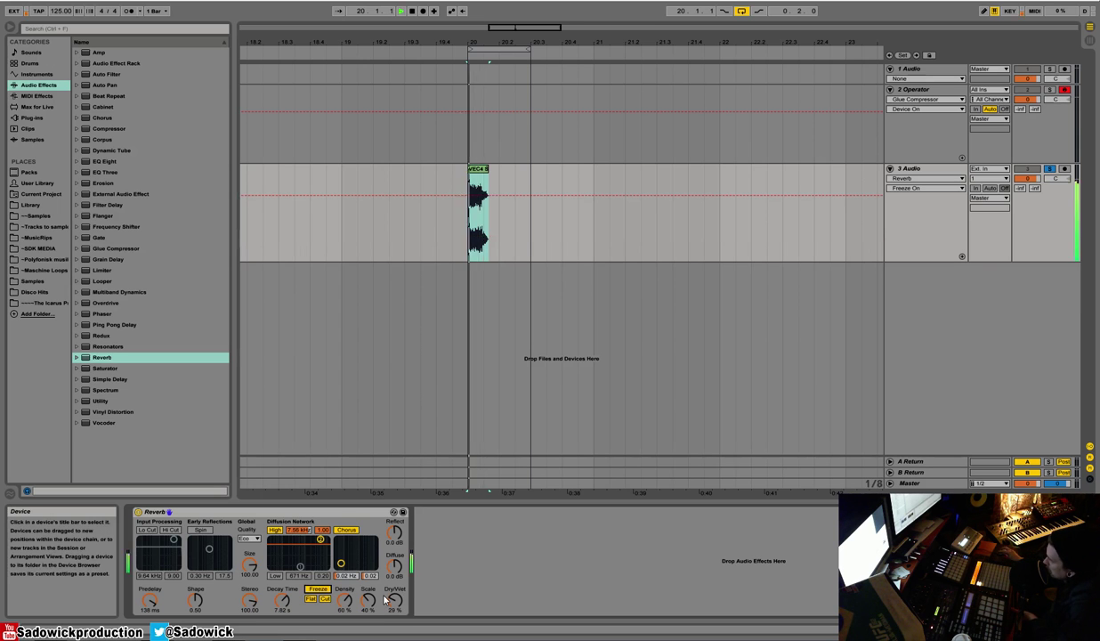
pyautogui.press('space')
# Audition Freeze with the Flat and Cut options off, lower Dry/Wet to 17%, and turn Freeze off
pyautogui.click(323, 599)
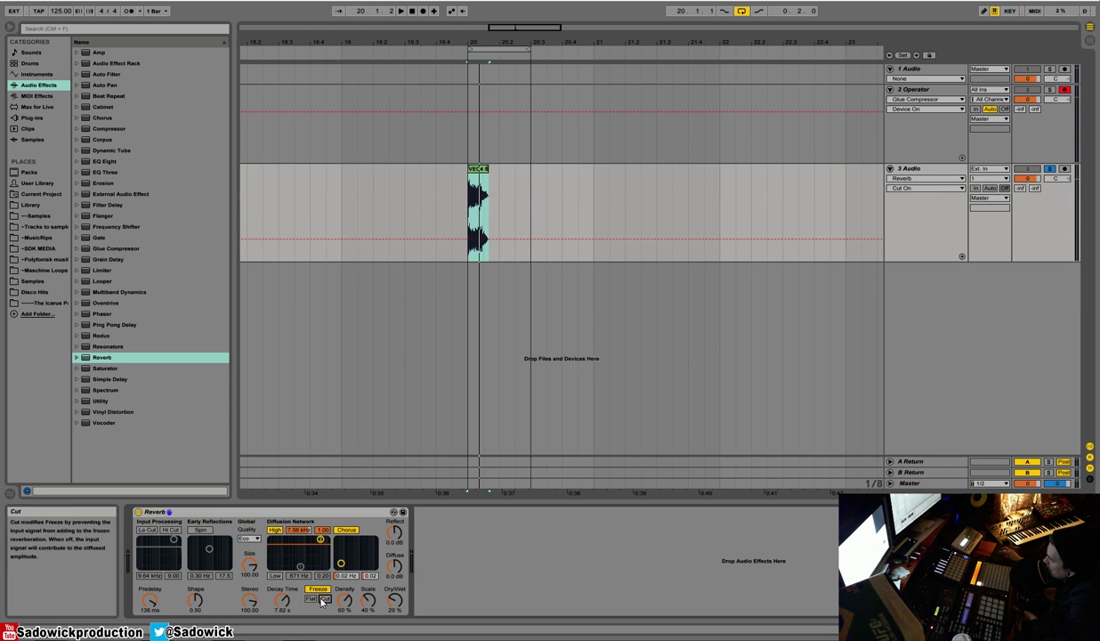
pyautogui.press('space')
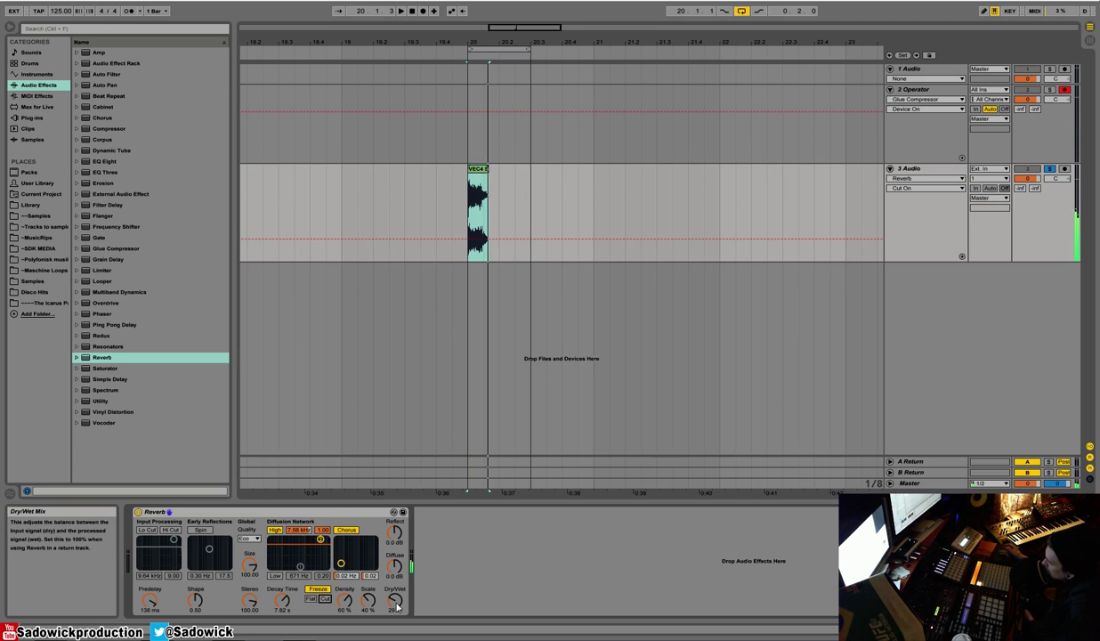
pyautogui.moveTo(397, 606)
pyautogui.mouseDown()
pyautogui.moveTo(397, 619)
pyautogui.moveTo(397, 593)
pyautogui.moveTo(397, 614)
pyautogui.mouseUp()
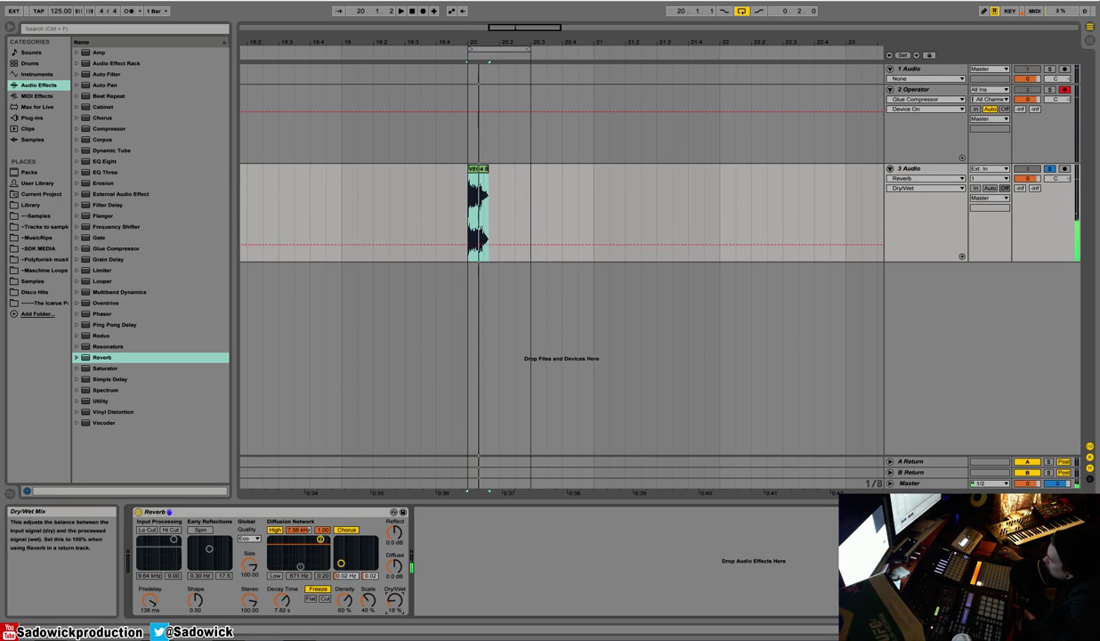
pyautogui.click(318, 588)
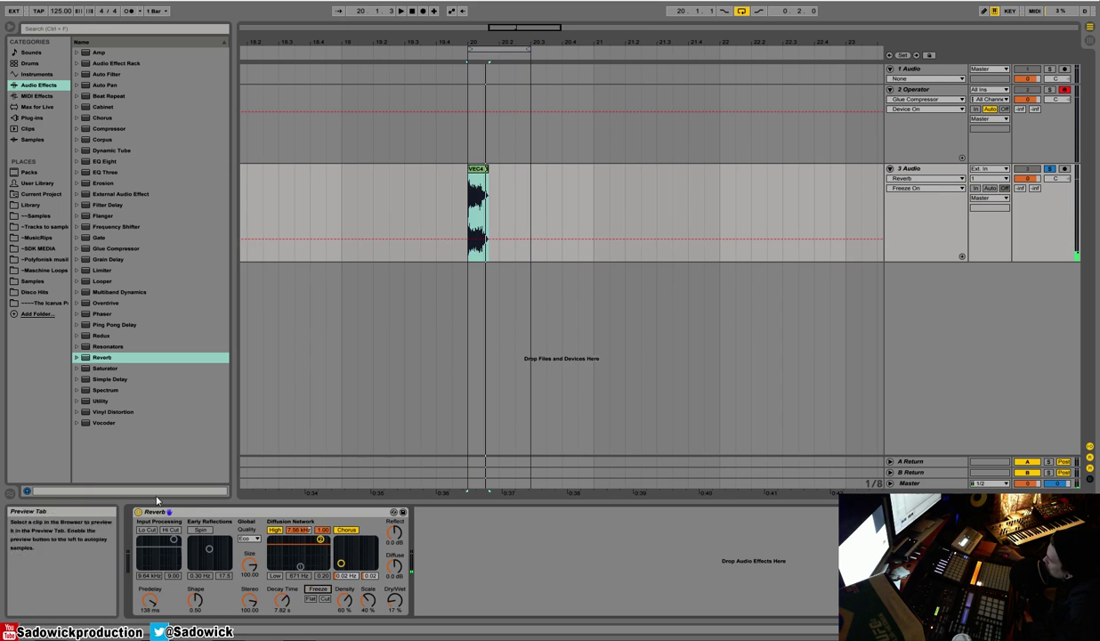
# Remove the Reverb from the 3 Audio track and add a Simple Delay in its place
pyautogui.rightClick(199, 512)
pyautogui.press('Escape')
pyautogui.click(192, 337)
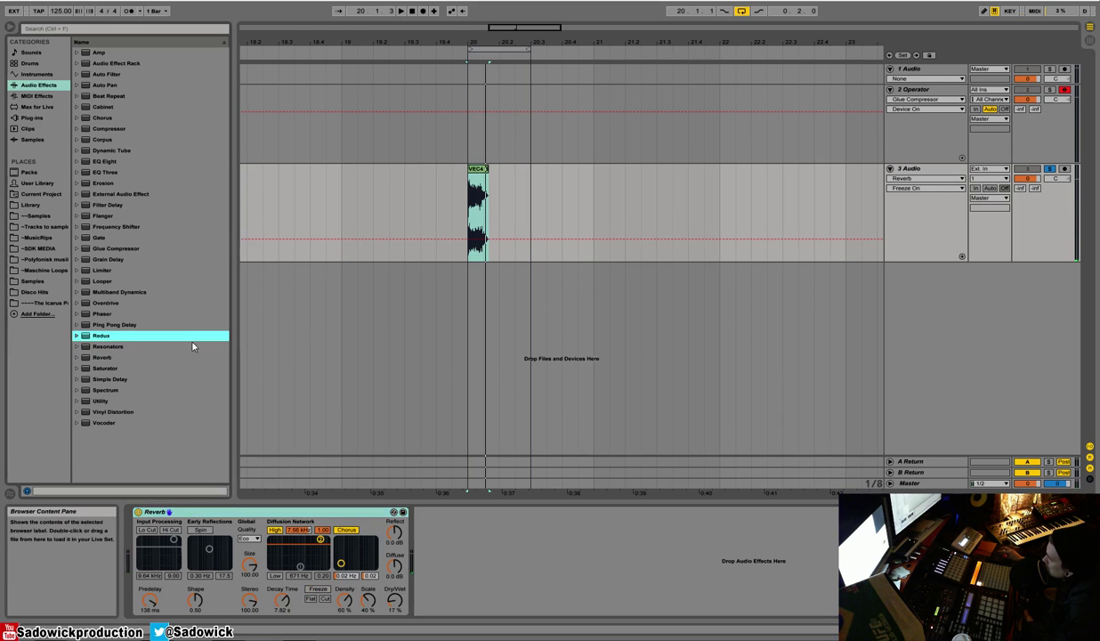
pyautogui.rightClick(223, 506)
pyautogui.click(246, 384)
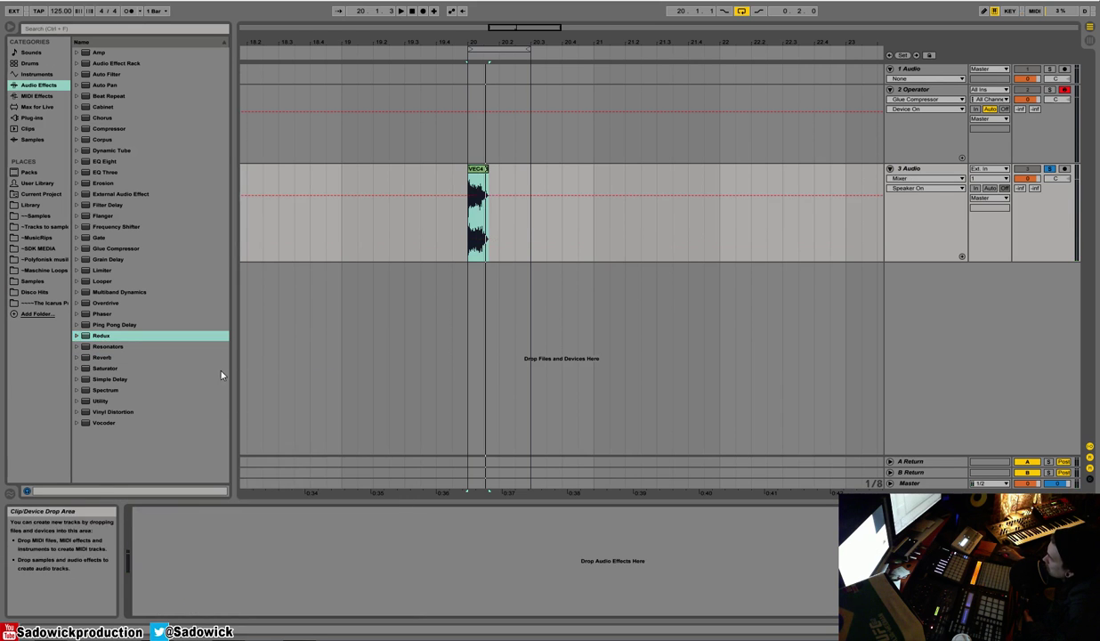
pyautogui.moveTo(103, 381); pyautogui.dragTo(242, 511)
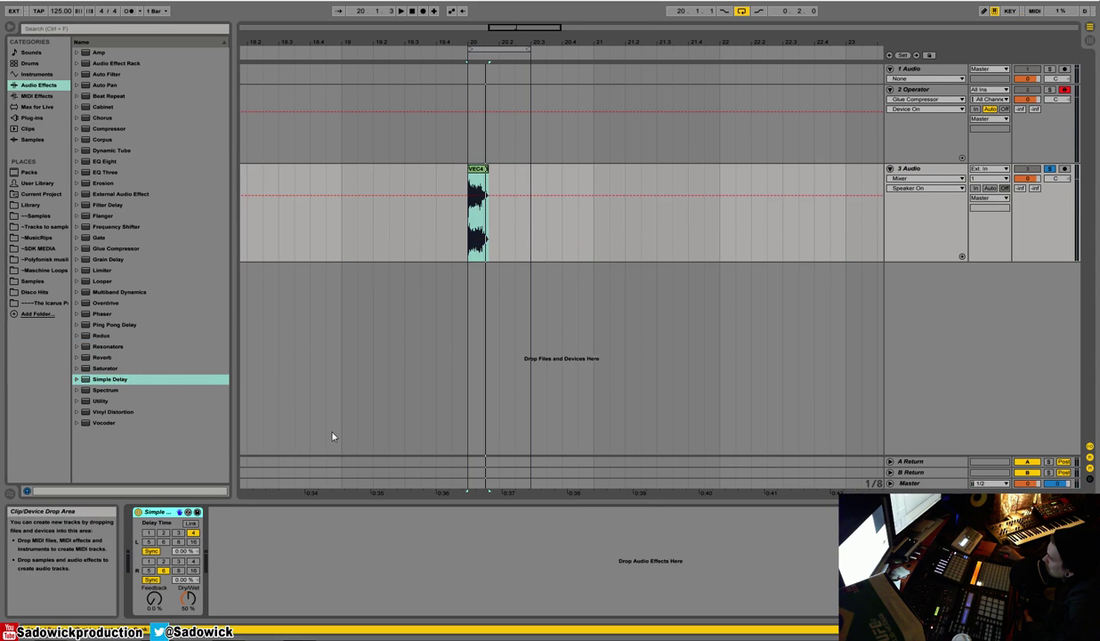
# Set the Simple Delay's left division to 2 and right division to 1, with Dry/Wet at 43%, and audition the clip
pyautogui.click(163, 532)
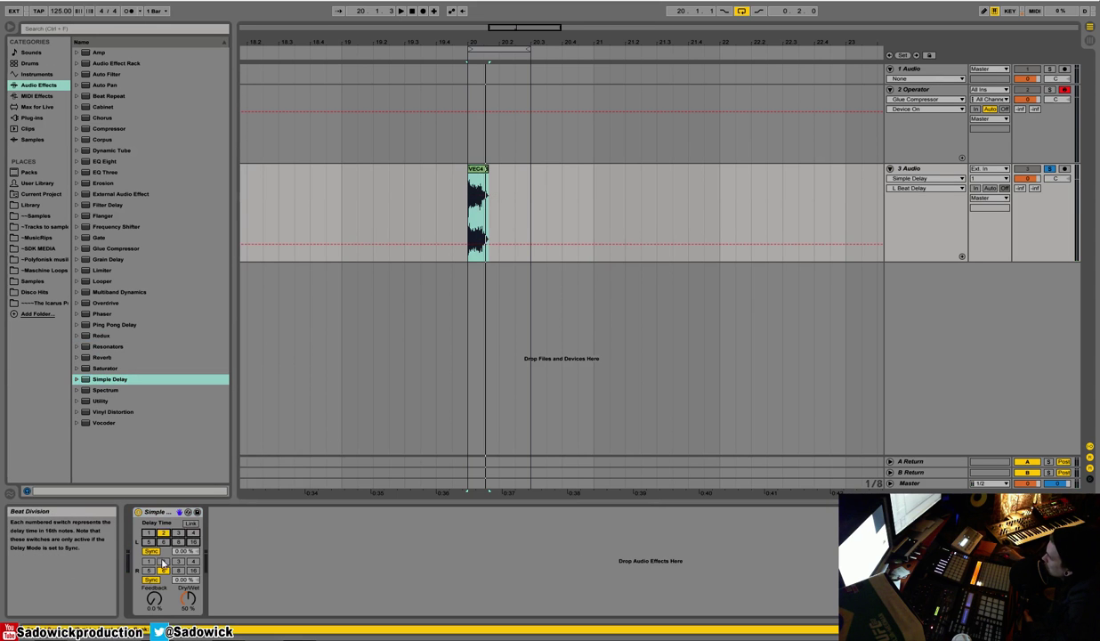
pyautogui.click(149, 560)
pyautogui.click(187, 598)
pyautogui.press('space')
pyautogui.press('space')
pyautogui.moveTo(187, 596); pyautogui.dragTo(187, 599)
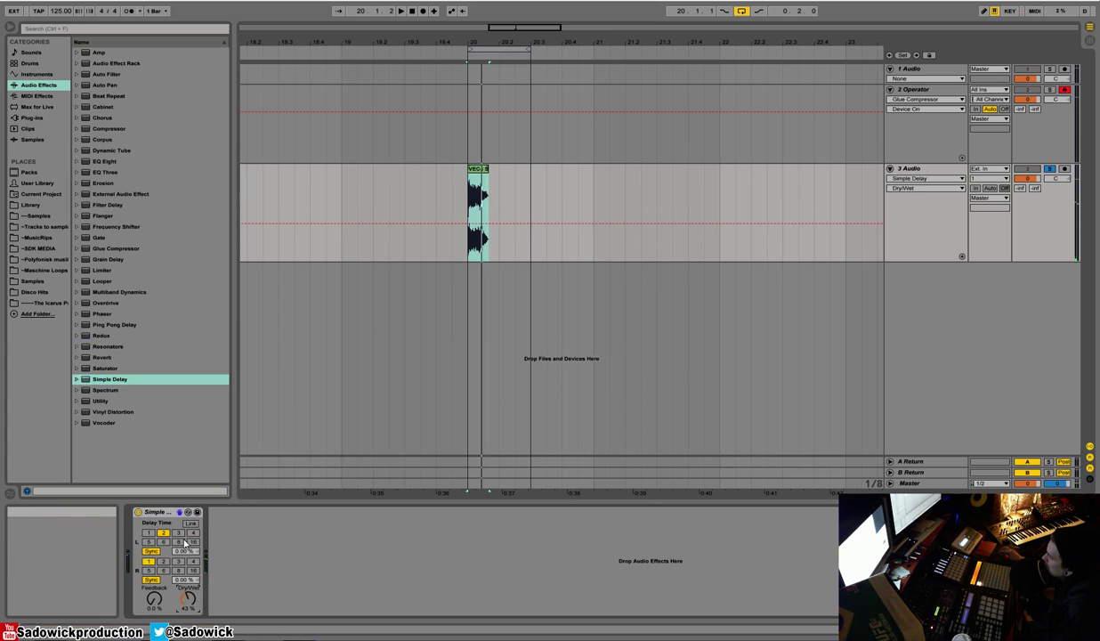
# Audition matching left and right delay divisions of 1, 2 and 3 on the Simple Delay
pyautogui.click(148, 532)
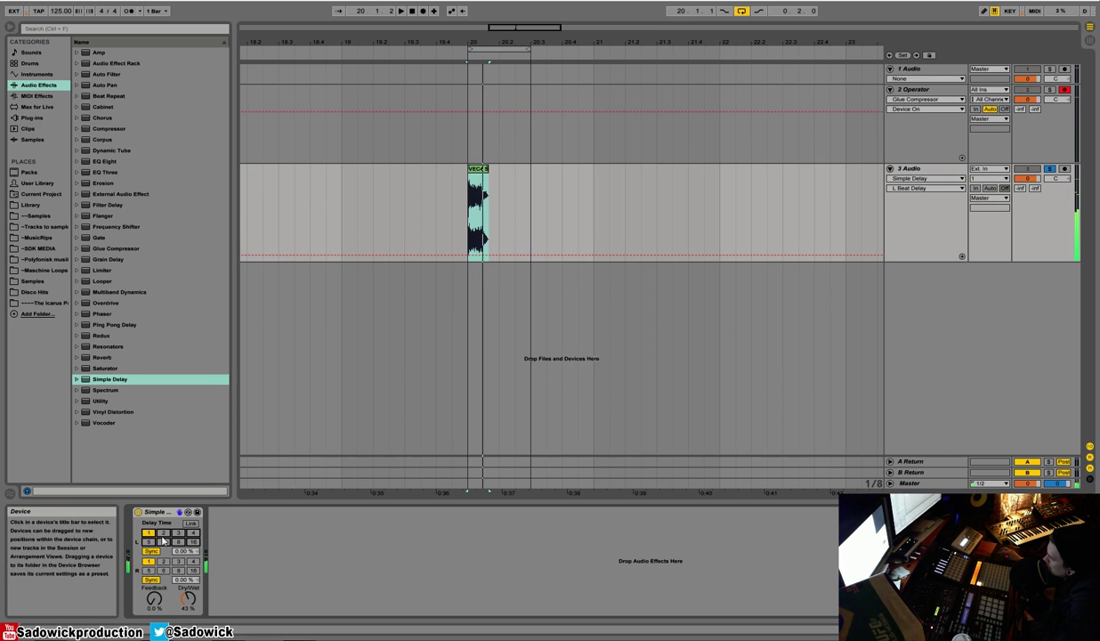
pyautogui.click(163, 560)
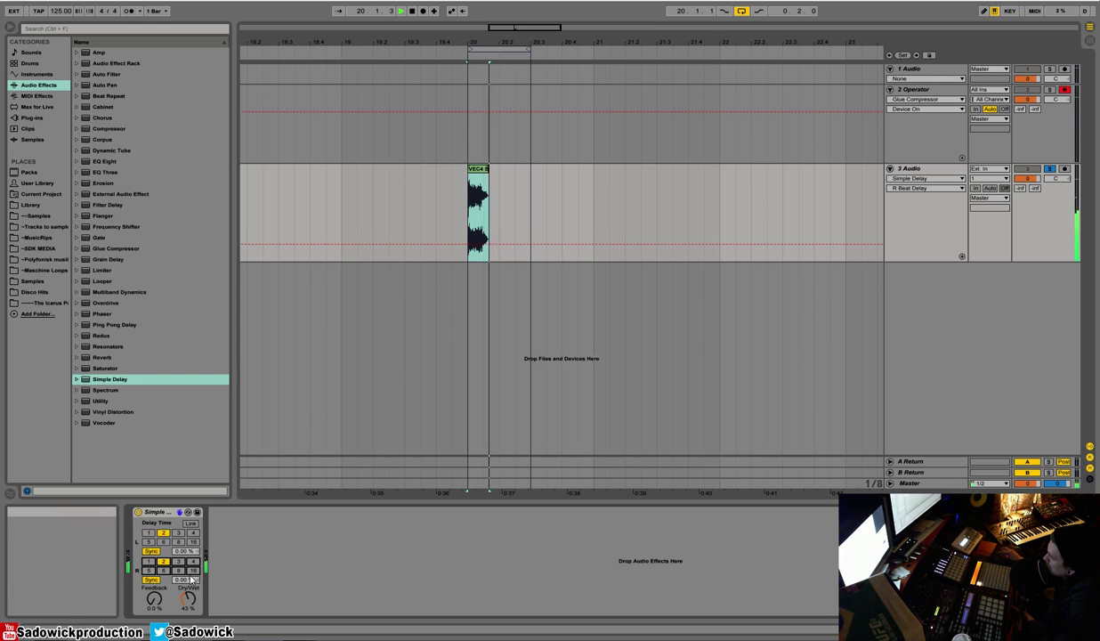
pyautogui.click(178, 532)
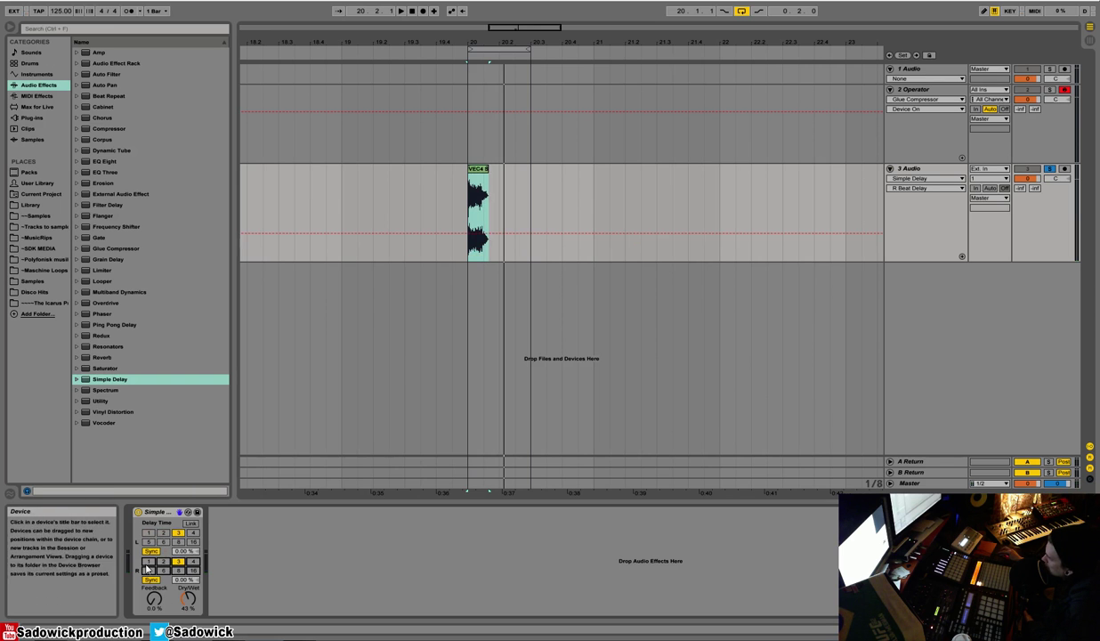
# Link the Simple Delay's channels, audition a division of 4, and set the division to 2
pyautogui.click(190, 523)
pyautogui.click(193, 533)
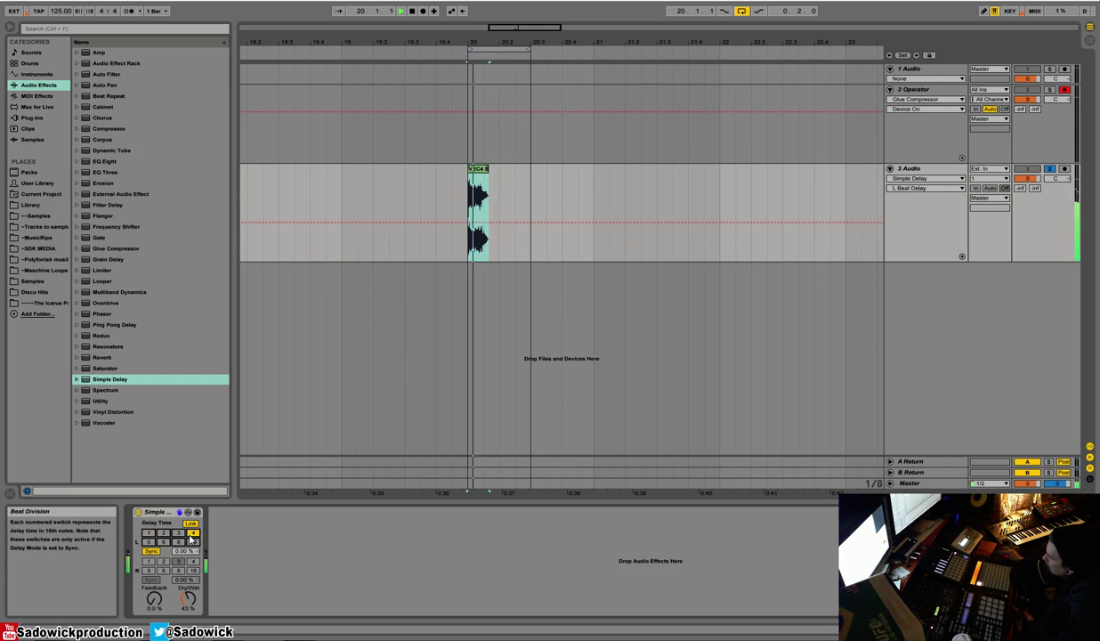
pyautogui.click(164, 532)
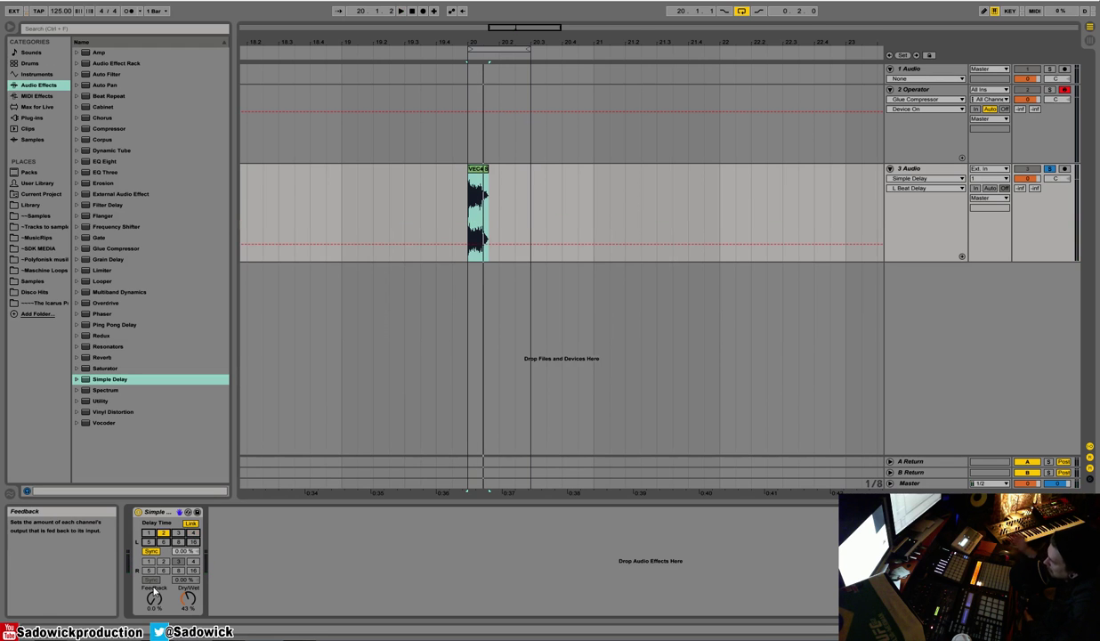
# Audition the delay's Feedback at 42%, 69% and higher, reduce it to 3.6%, and try Dry/Wet at 100%
pyautogui.moveTo(154, 589); pyautogui.dragTo(154, 547)
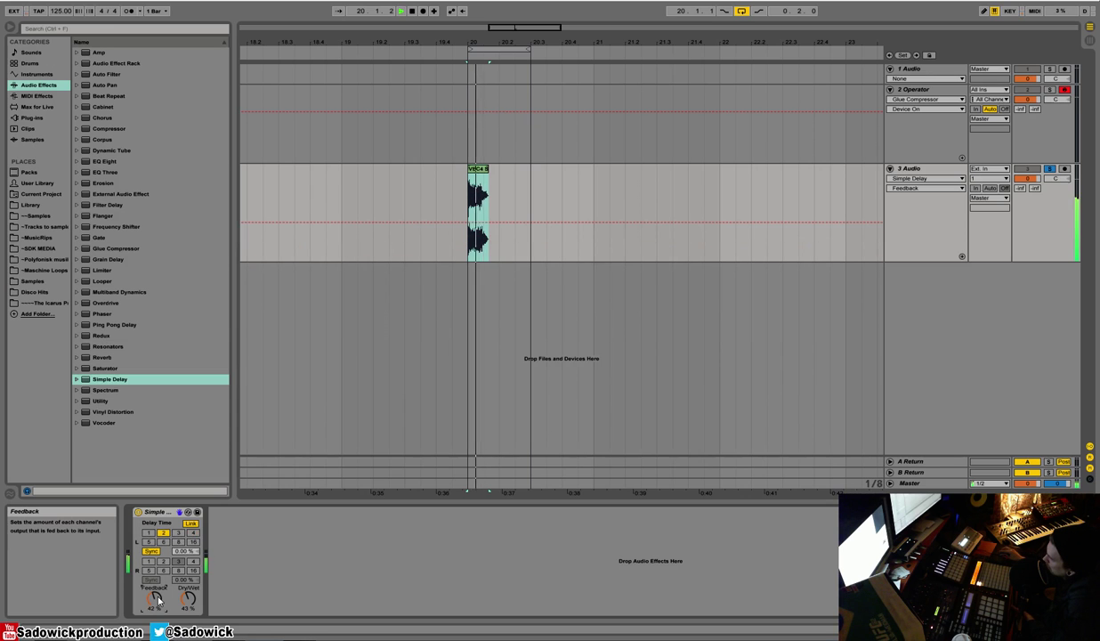
pyautogui.moveTo(154, 547); pyautogui.dragTo(154, 521)
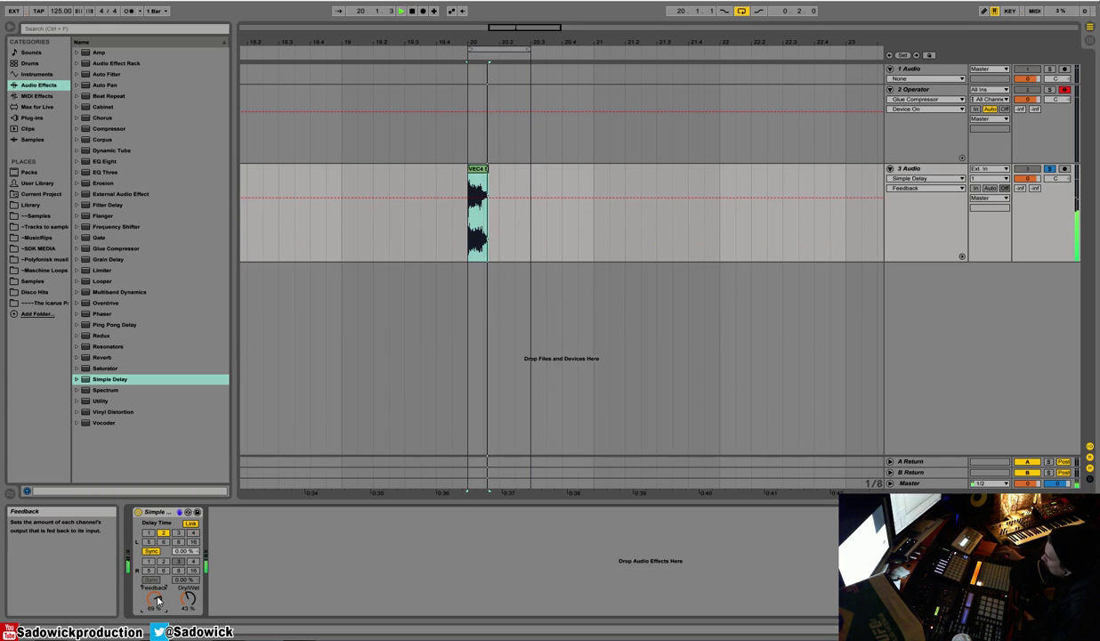
pyautogui.moveTo(149, 610); pyautogui.dragTo(153, 574)
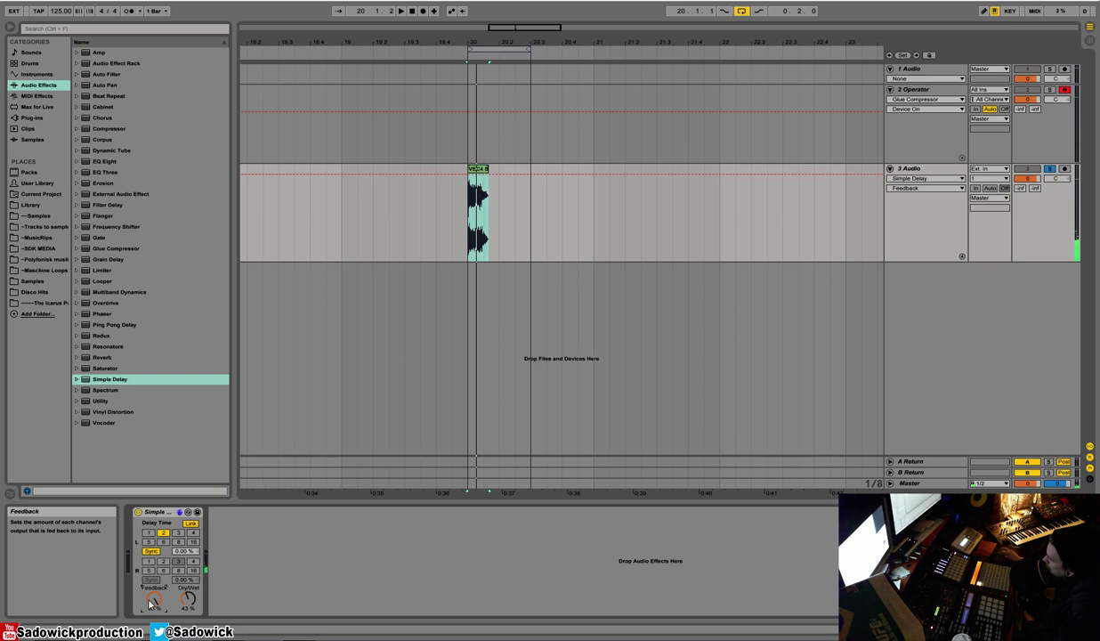
pyautogui.moveTo(151, 597); pyautogui.dragTo(151, 637)
pyautogui.click(186, 599)
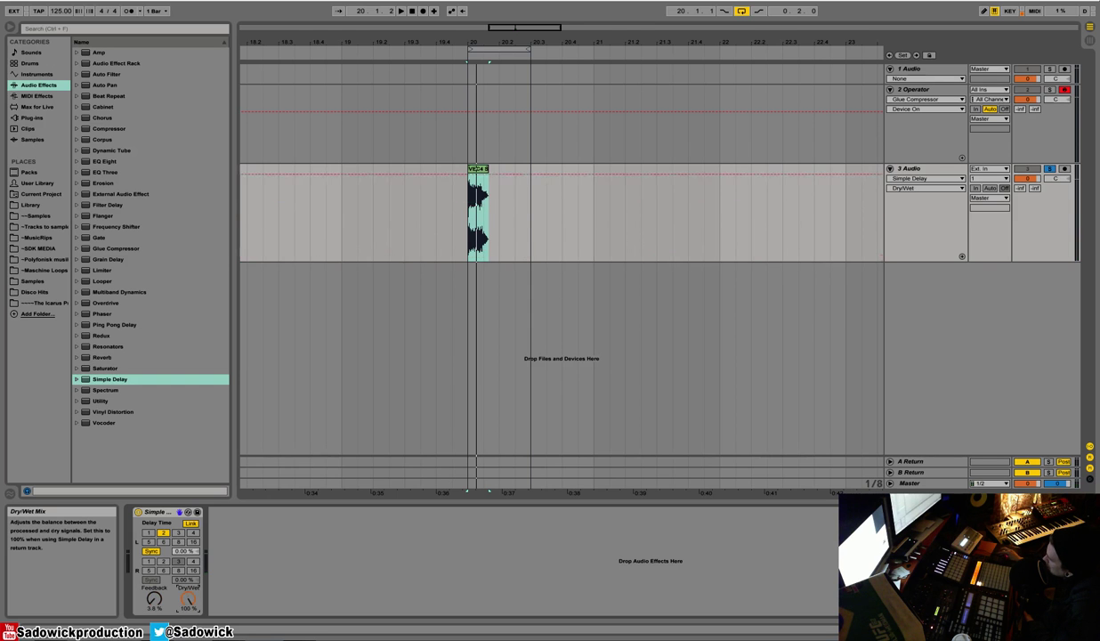
# Toggle Link off and on, switch the linked delay to Time mode at 17.4 ms, and set Feedback to 50%
pyautogui.click(190, 523)
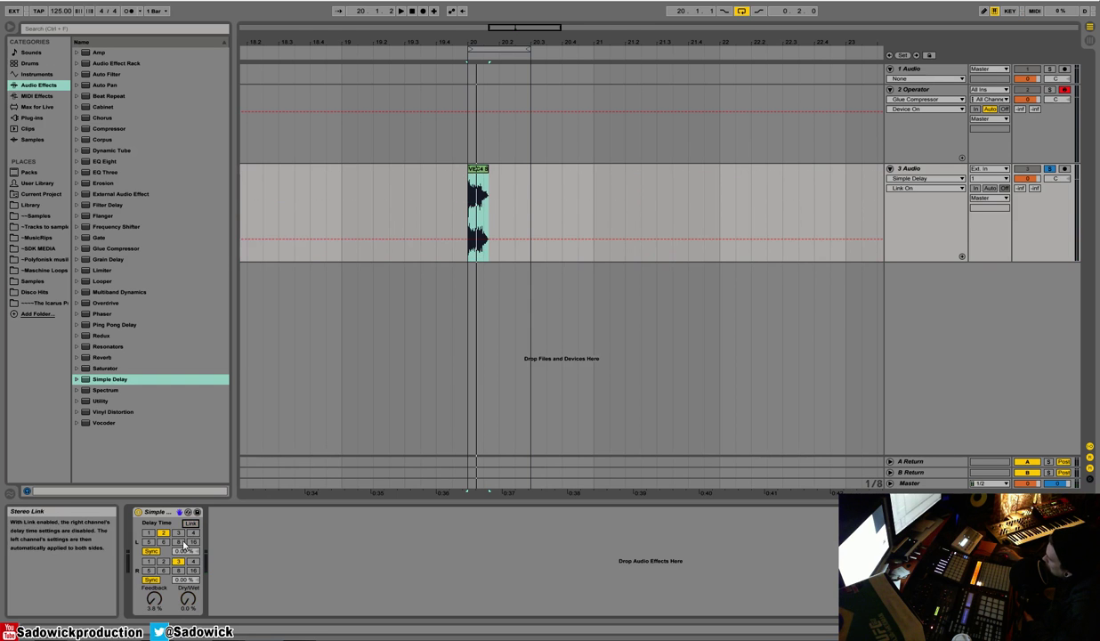
pyautogui.click(189, 524)
pyautogui.click(151, 552)
pyautogui.click(181, 551)
pyautogui.moveTo(183, 551)
pyautogui.mouseDown()
pyautogui.moveTo(184, 570)
pyautogui.moveTo(176, 552)
pyautogui.mouseUp()
pyautogui.click(154, 599)
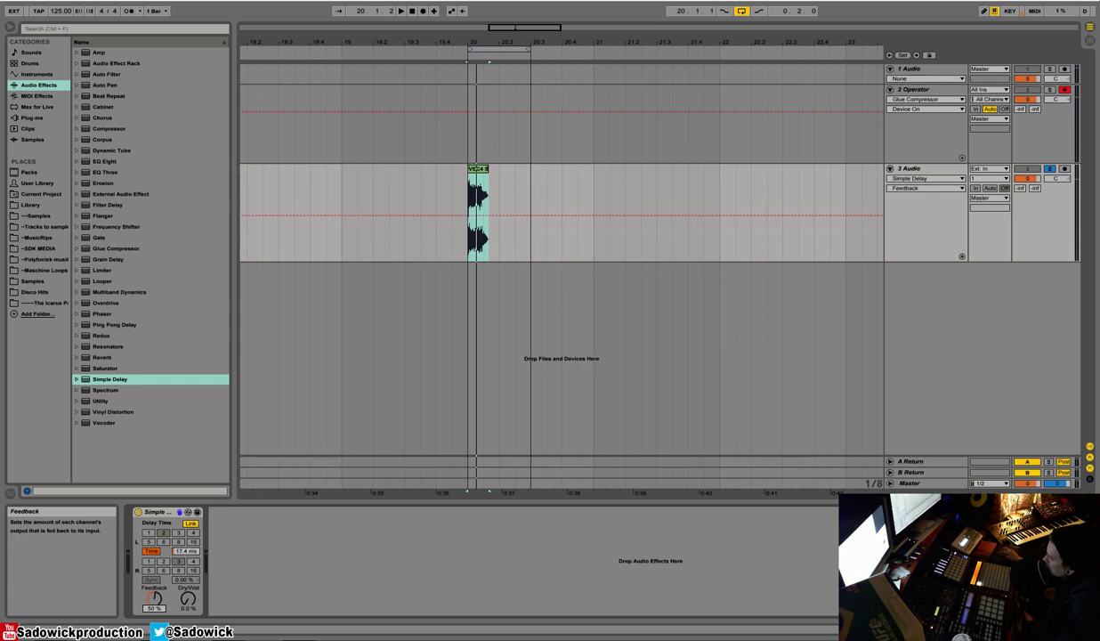
# Set the Simple Delay's Dry/Wet to 51%, play the clip, and raise the delay time to about 125 ms
pyautogui.moveTo(186, 601); pyautogui.dragTo(187, 557)
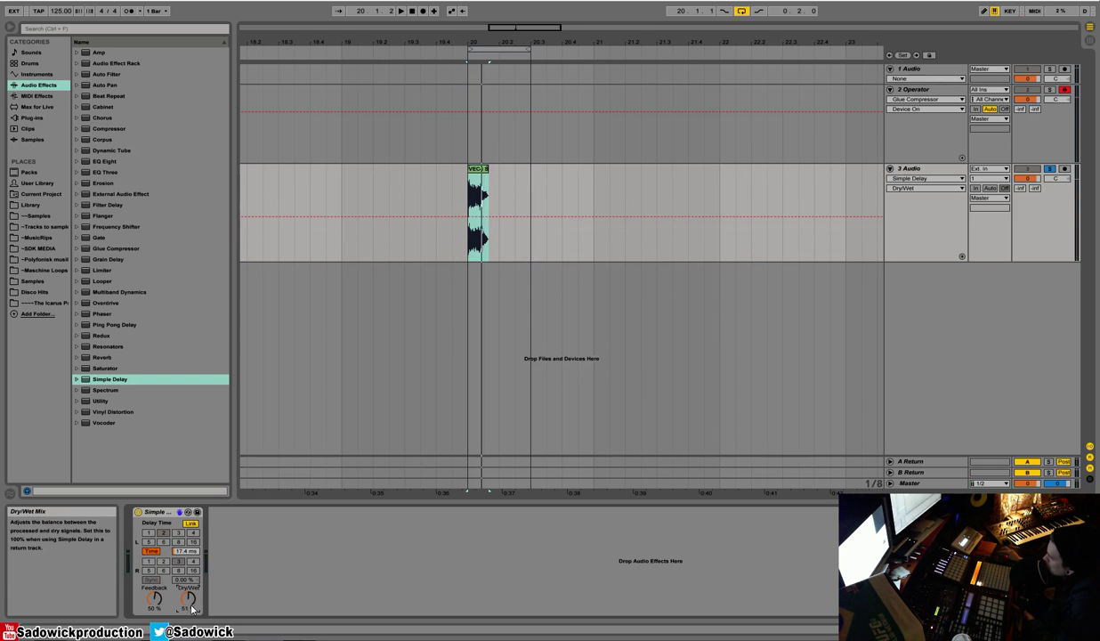
pyautogui.press('space')
pyautogui.moveTo(190, 556); pyautogui.dragTo(190, 510)
pyautogui.press('space')
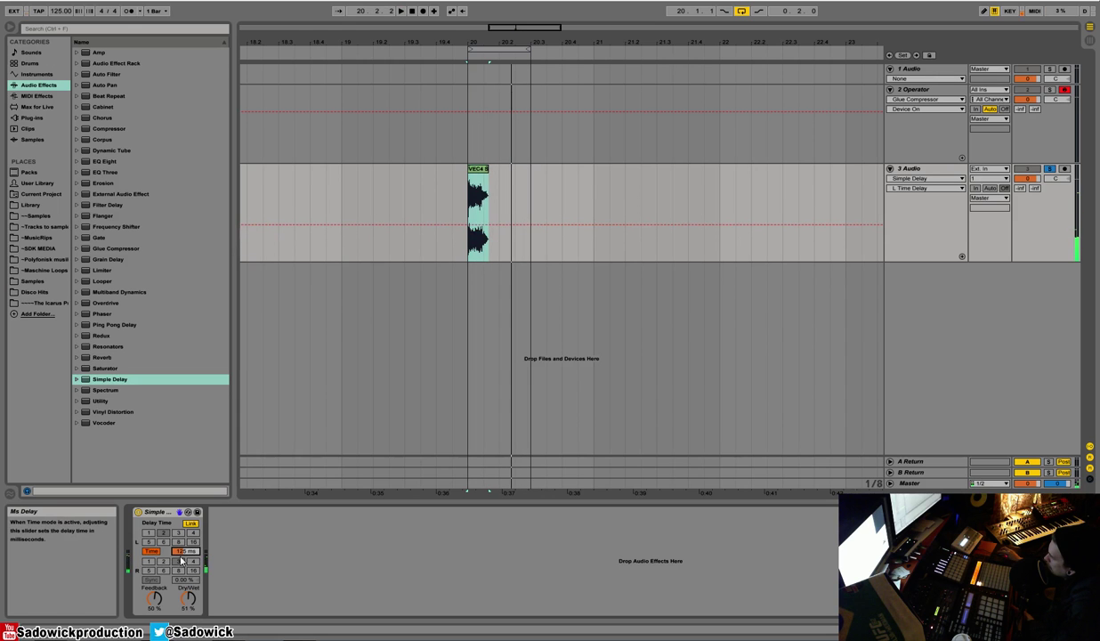
# Cut the Simple Delay from the 3 Audio track and add a Ping Pong Delay in its place
pyautogui.rightClick(165, 511)
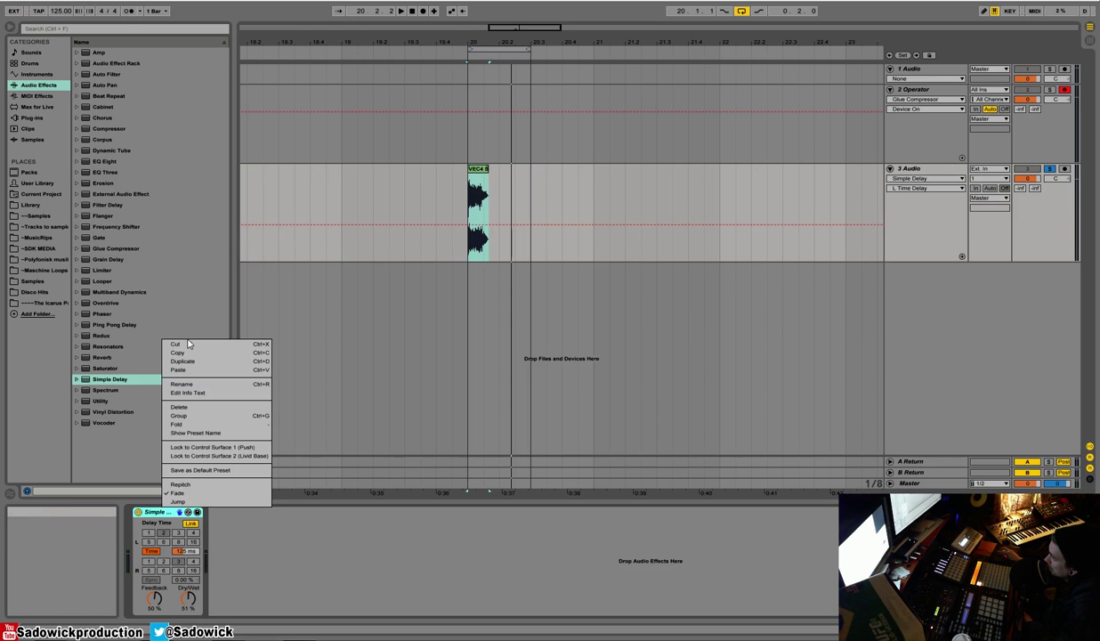
pyautogui.click(187, 345)
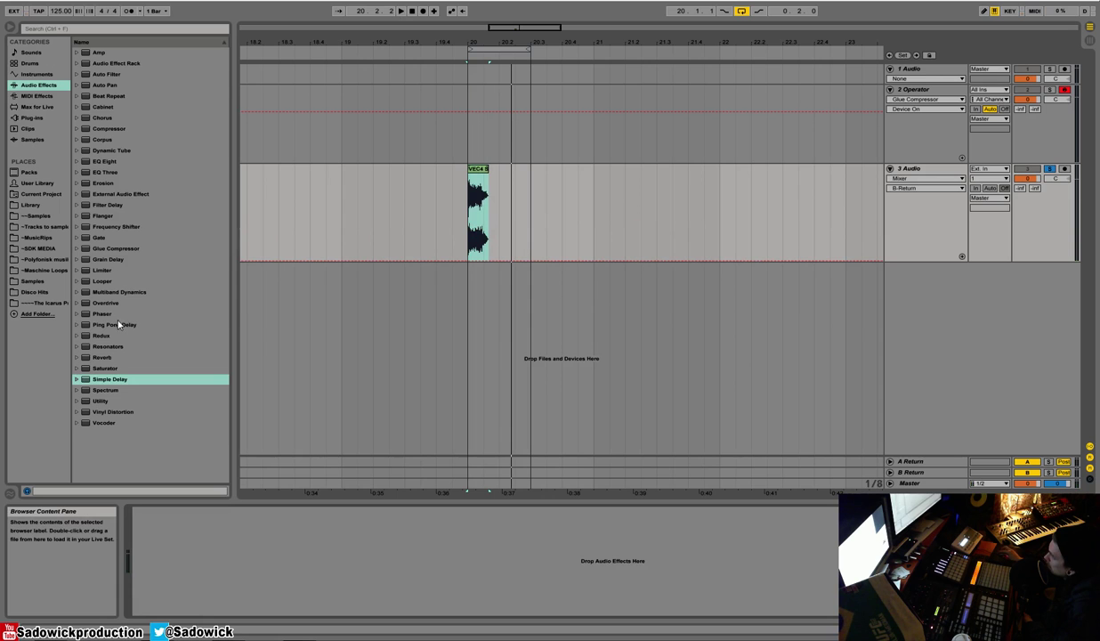
pyautogui.moveTo(118, 325); pyautogui.dragTo(210, 520)
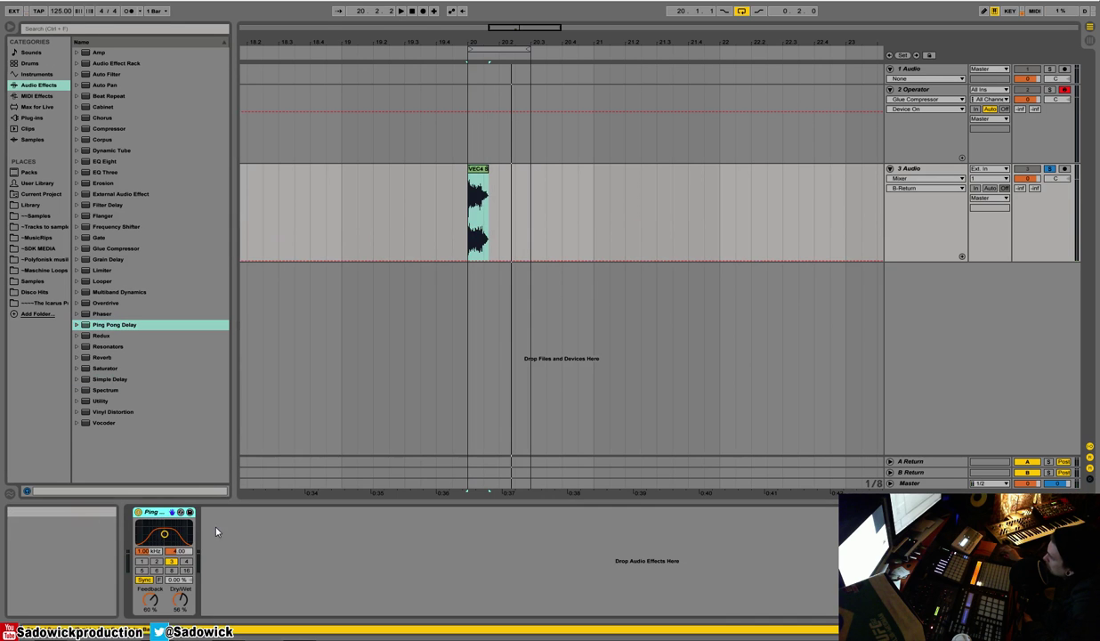
# Set the Ping Pong Delay's Dry/Wet to 44% and Feedback to 0%, and widen its bandpass filter to 9.00
pyautogui.click(183, 601)
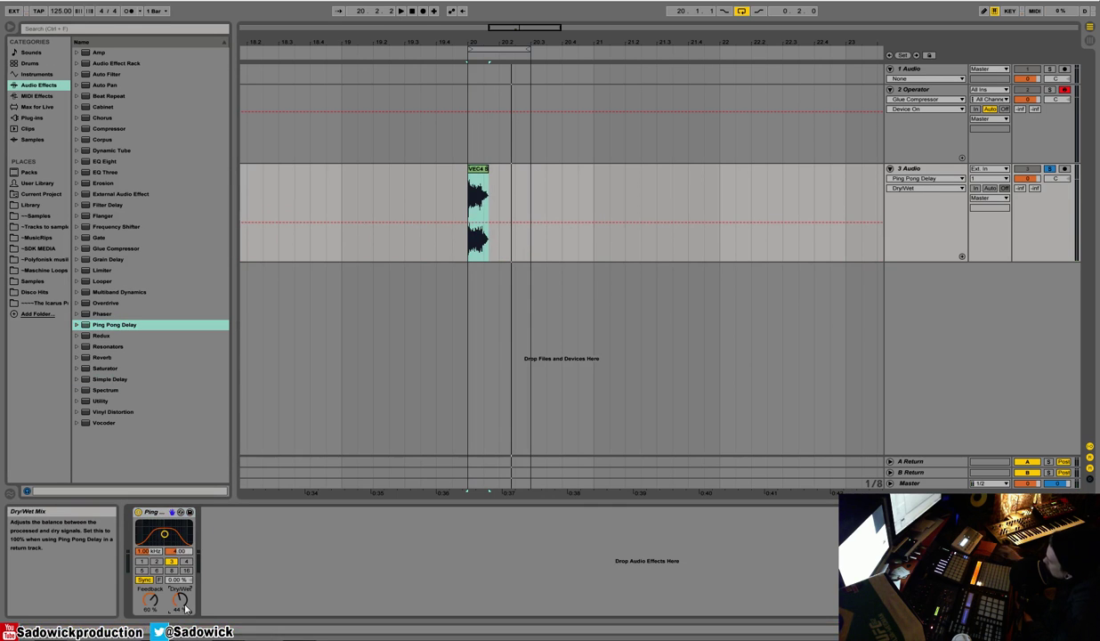
pyautogui.click(152, 601)
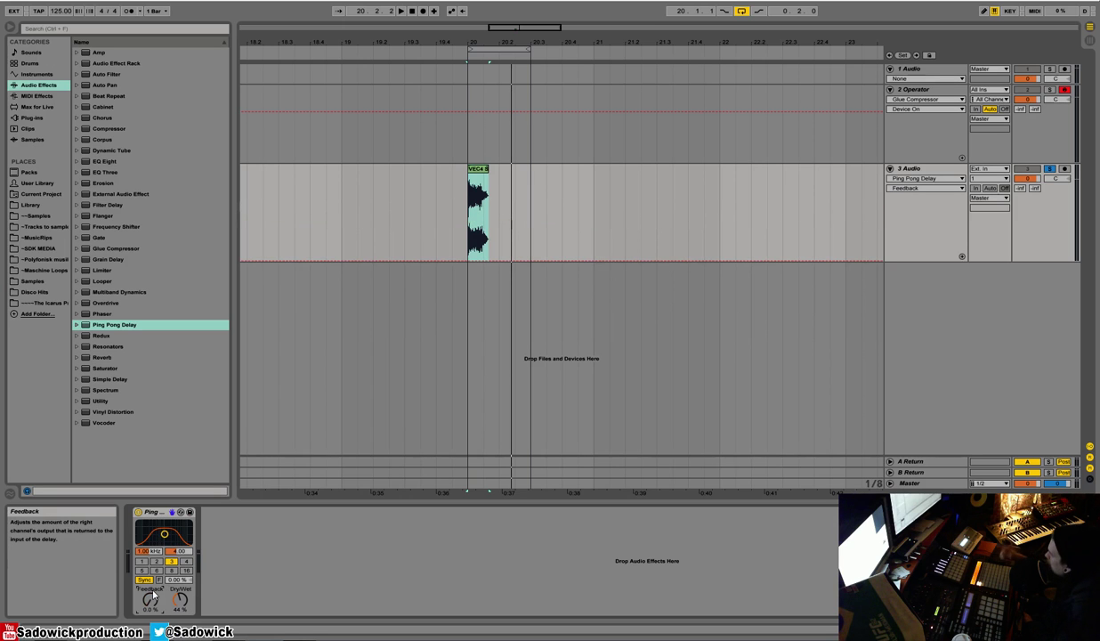
pyautogui.moveTo(164, 534); pyautogui.dragTo(164, 523)
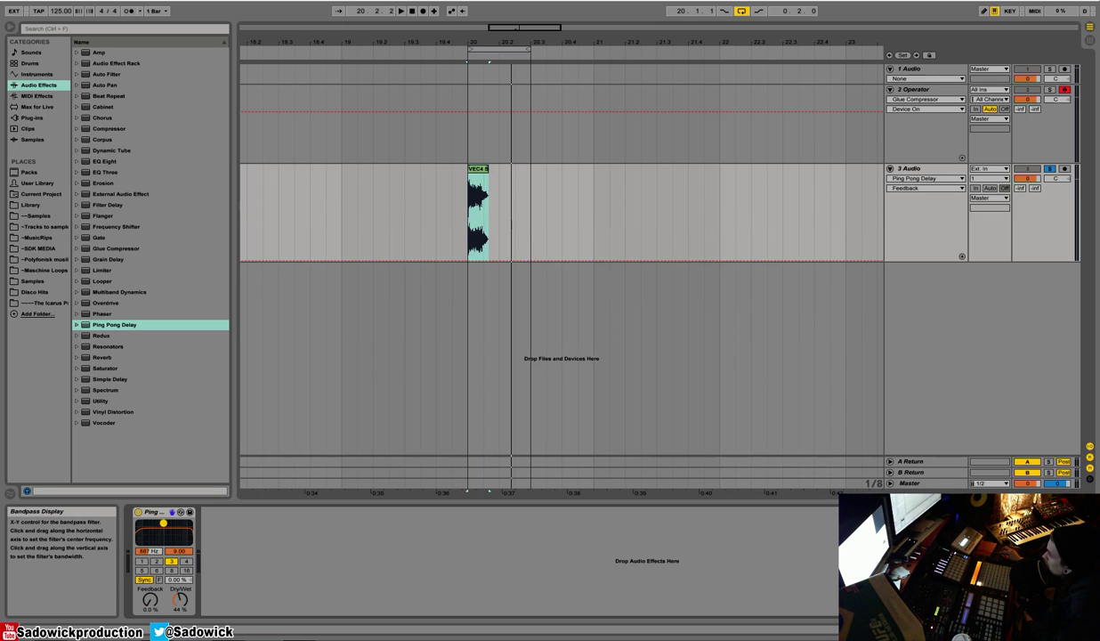
# Set the Ping Pong Delay's beat division to 1 and Dry/Wet to 100%, and move its bandpass filter to about 7.54 kHz
pyautogui.click(153, 603)
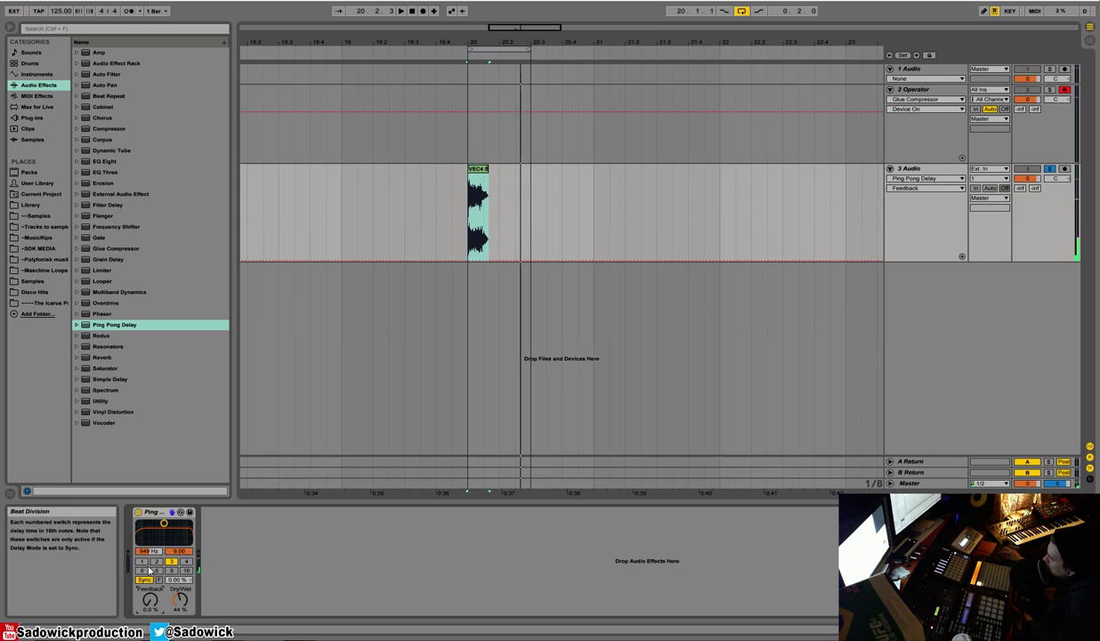
pyautogui.click(141, 561)
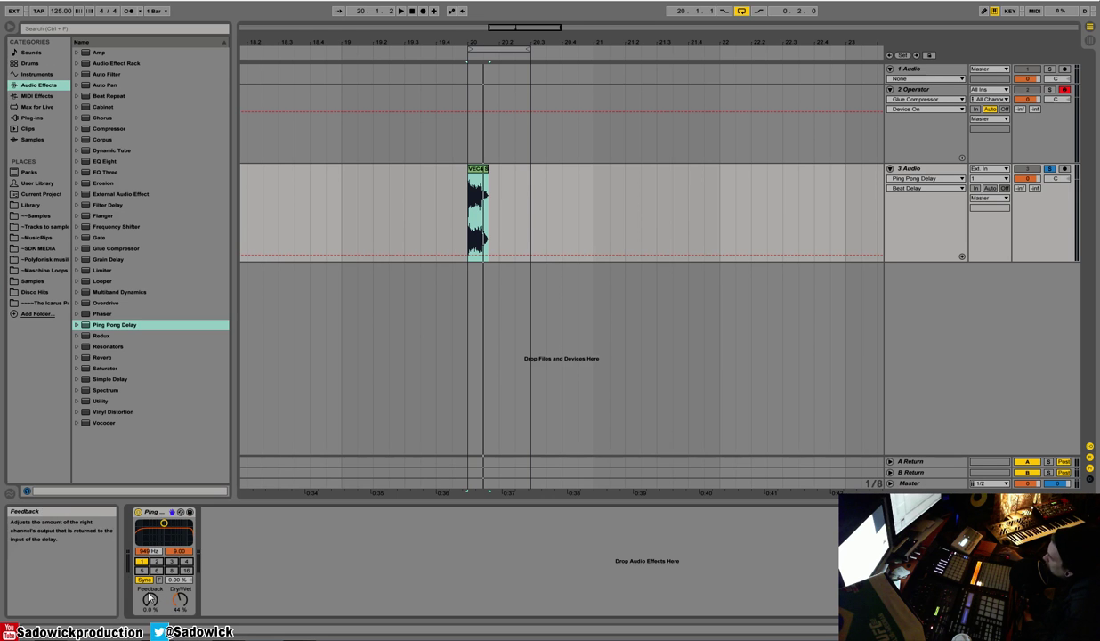
pyautogui.click(182, 601)
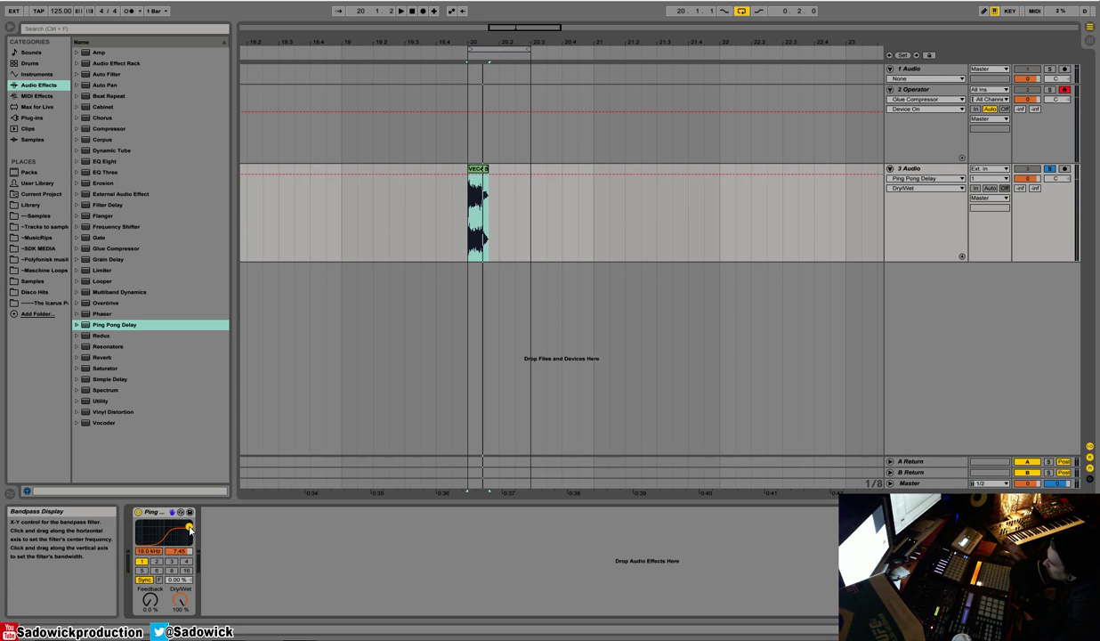
pyautogui.moveTo(189, 527); pyautogui.dragTo(150, 531)
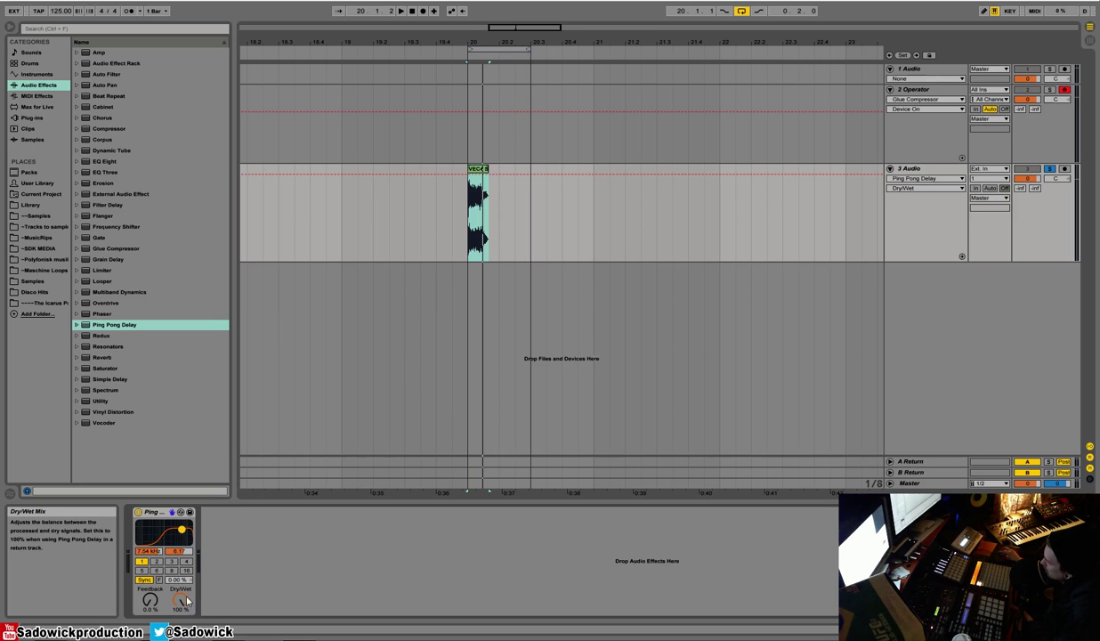
# Set the Ping Pong Delay's Dry/Wet to 35% and beat division to 3, and toggle Freeze on and off during playback
pyautogui.moveTo(180, 598); pyautogui.dragTo(180, 639)
pyautogui.click(171, 560)
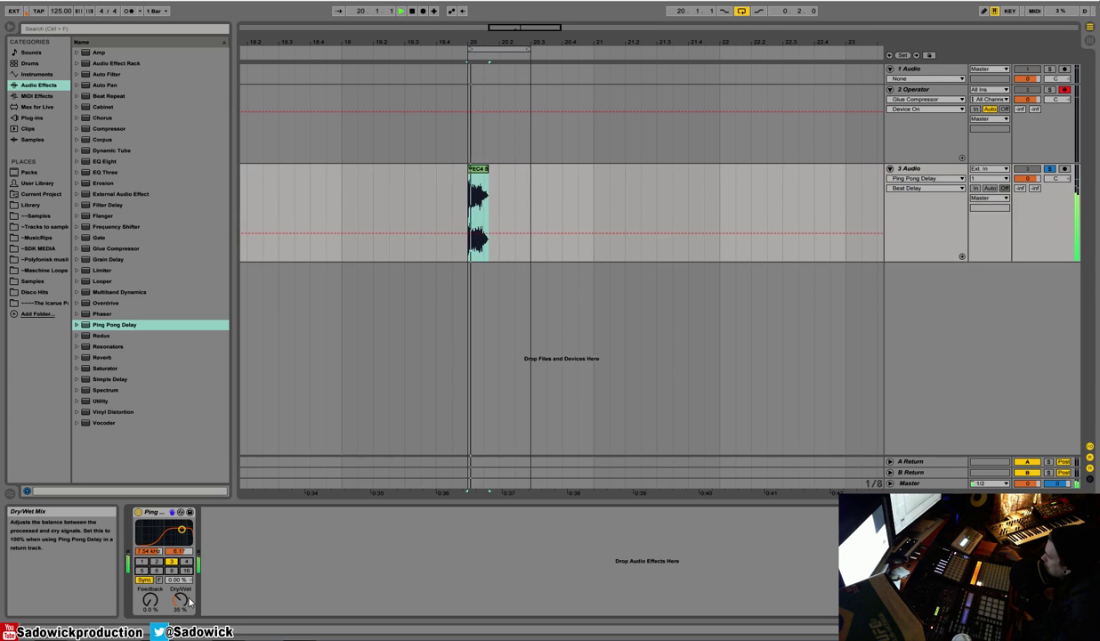
pyautogui.click(159, 579)
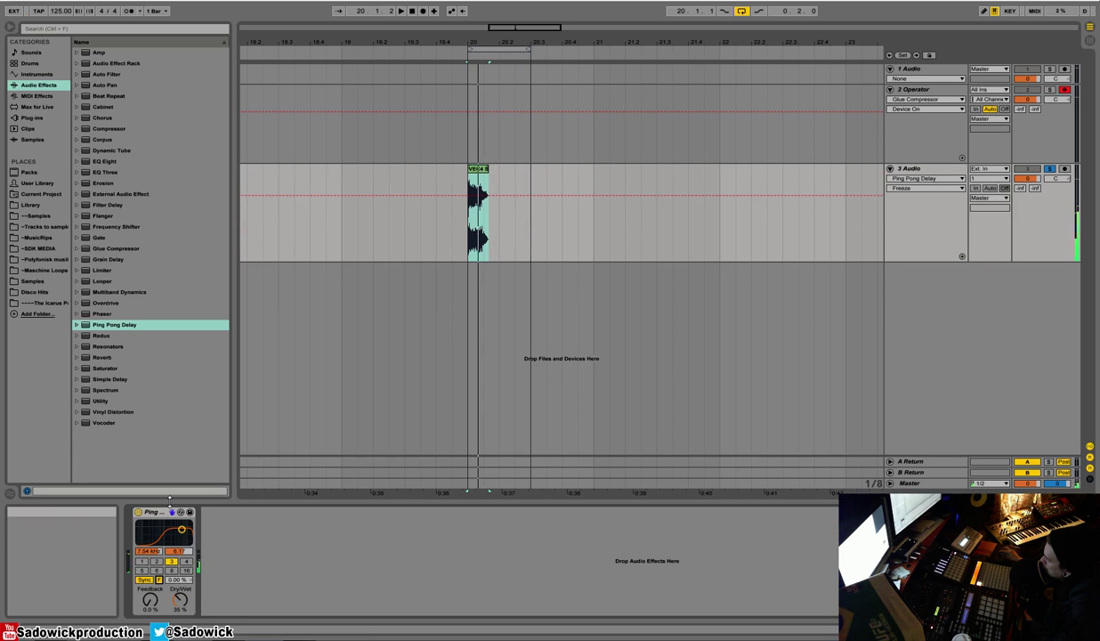
pyautogui.click(160, 580)
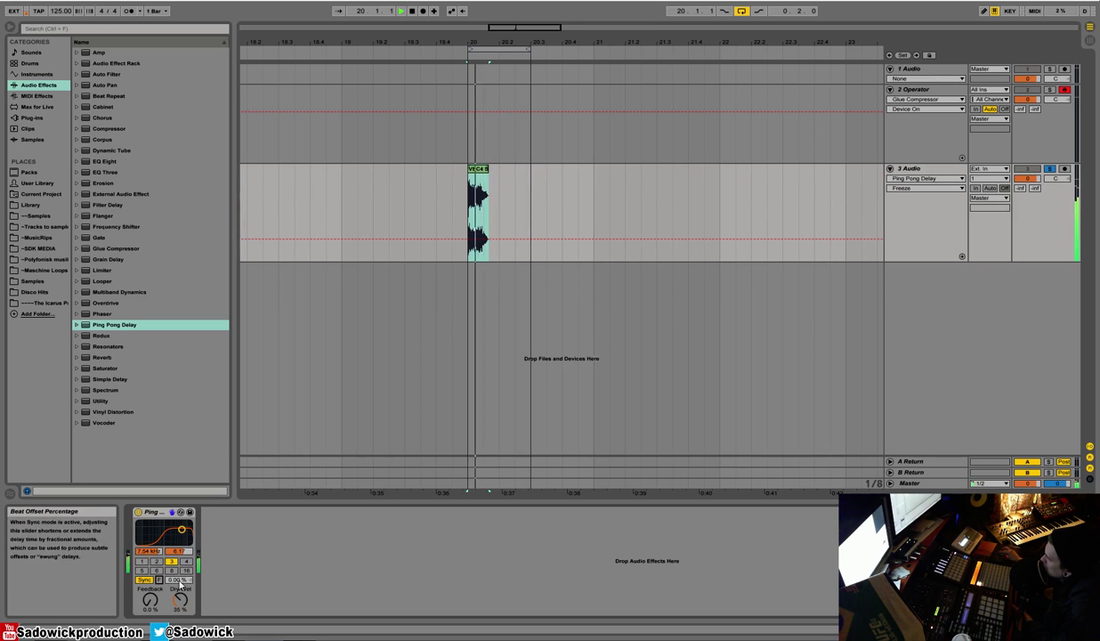
# Set the beat division to 1 with a -23.4% beat offset, and play the clip in a loop shortened to one beat
pyautogui.click(142, 561)
pyautogui.moveTo(182, 583); pyautogui.dragTo(183, 585)
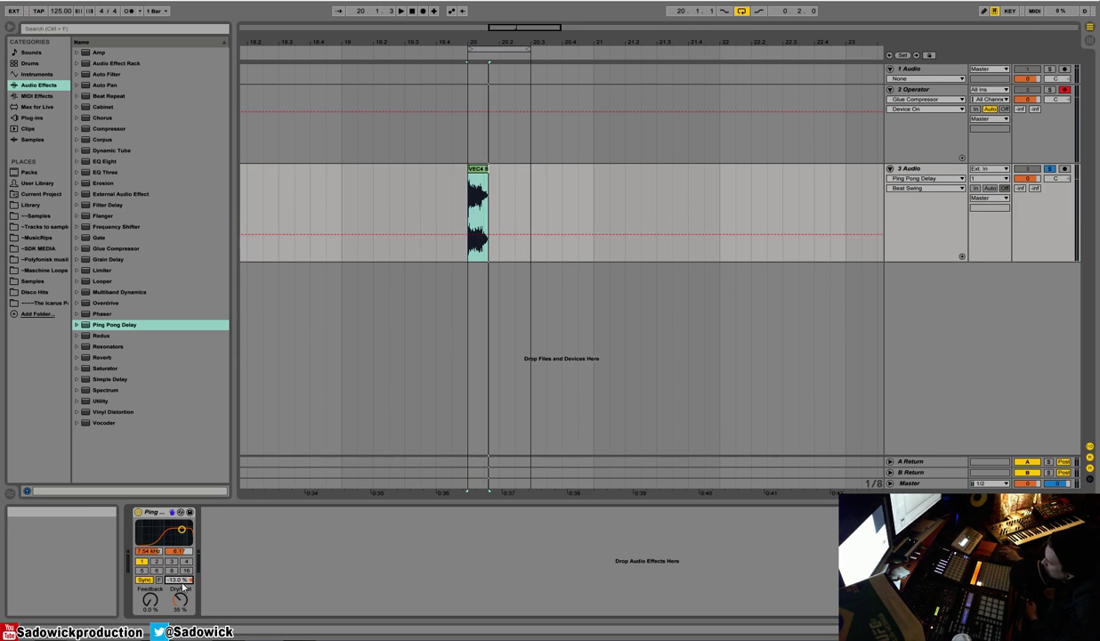
pyautogui.moveTo(178, 579); pyautogui.dragTo(178, 595)
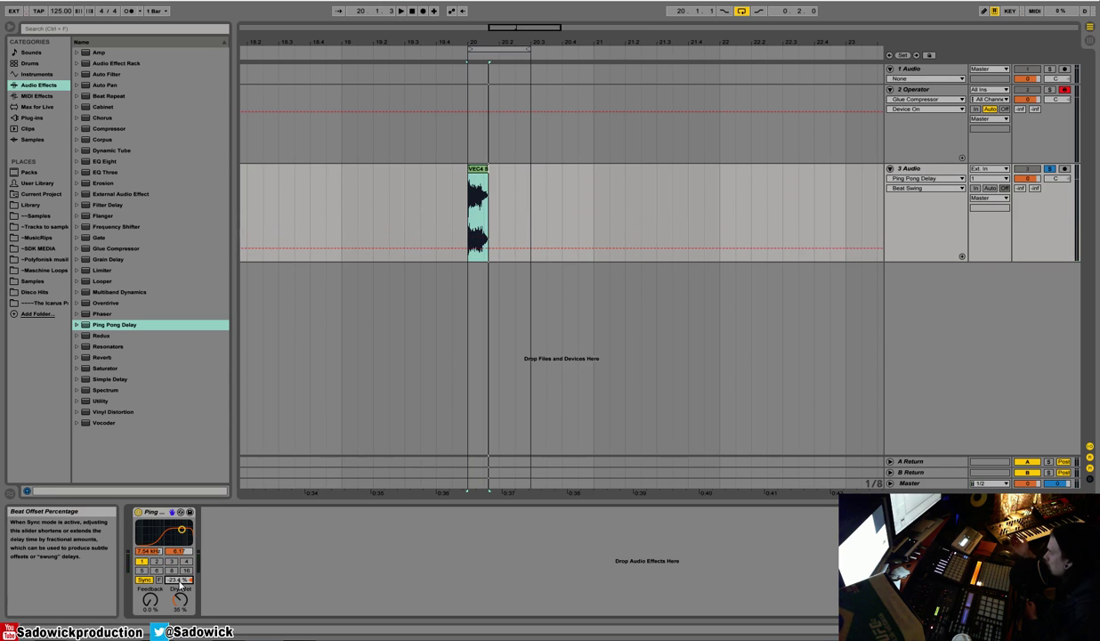
pyautogui.moveTo(527, 40); pyautogui.dragTo(480, 59)
pyautogui.press('space')
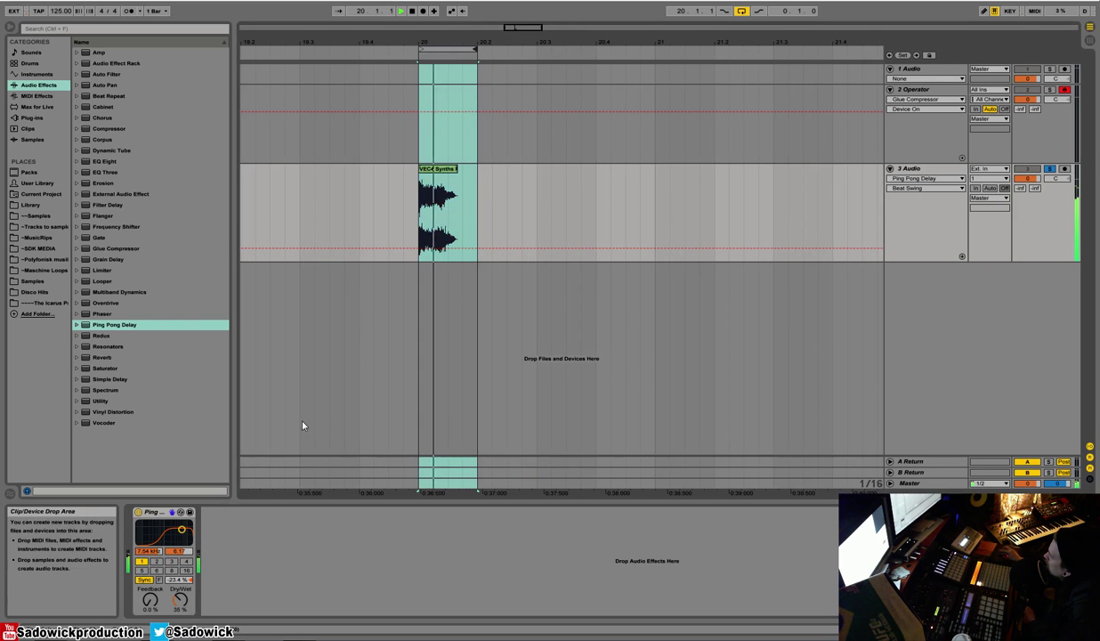
# Return the Ping Pong Delay's beat offset to its default and set Dry/Wet to 50%
pyautogui.rightClick(178, 579)
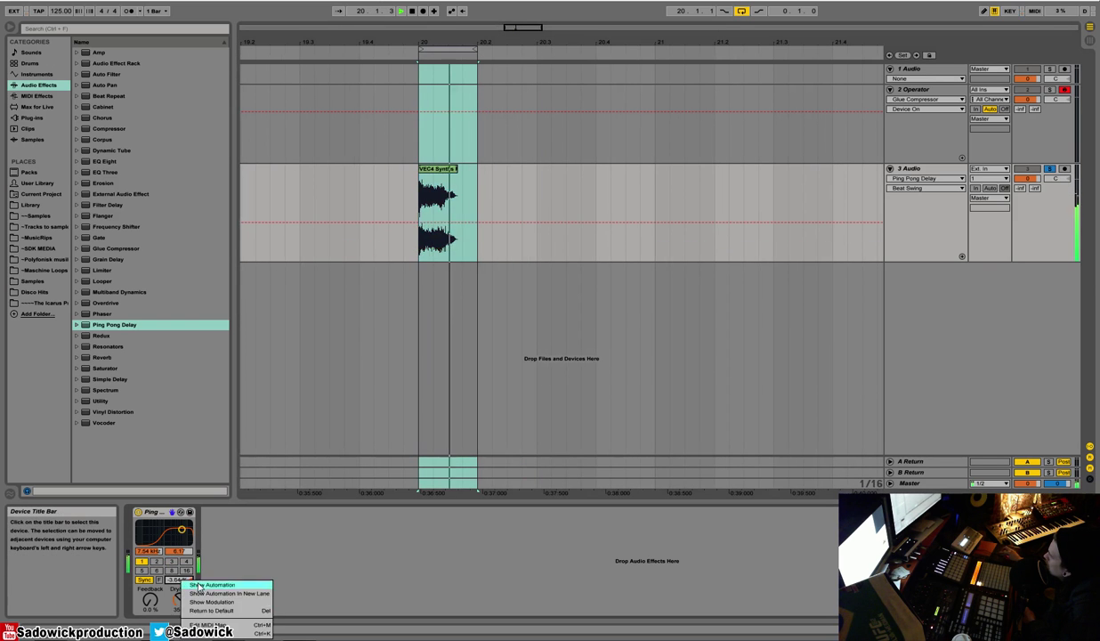
pyautogui.click(206, 614)
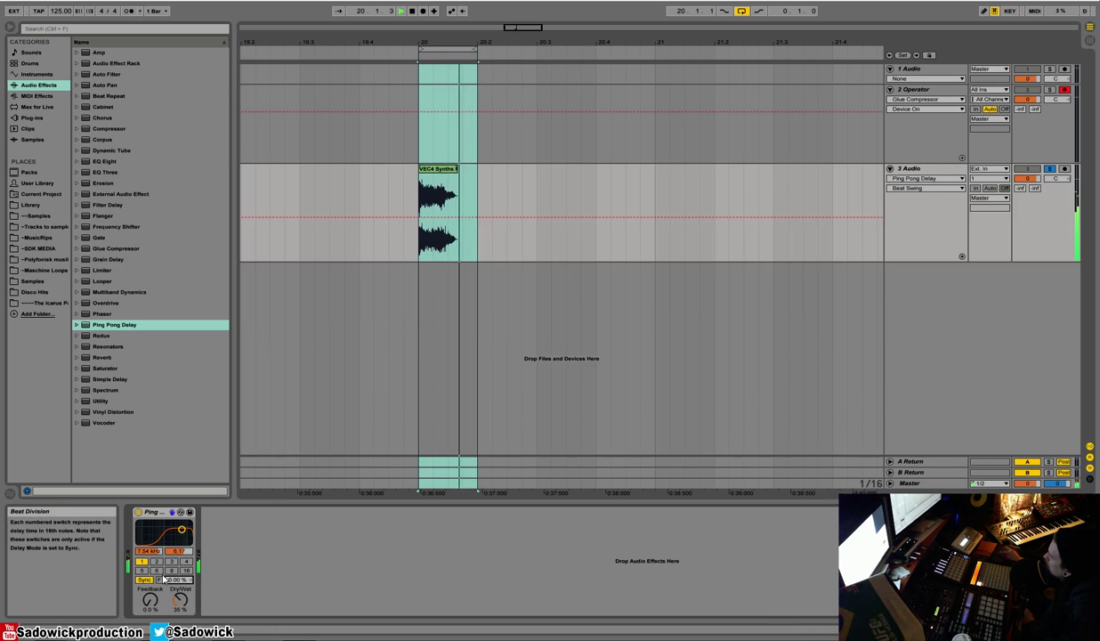
pyautogui.moveTo(179, 600); pyautogui.dragTo(179, 589)
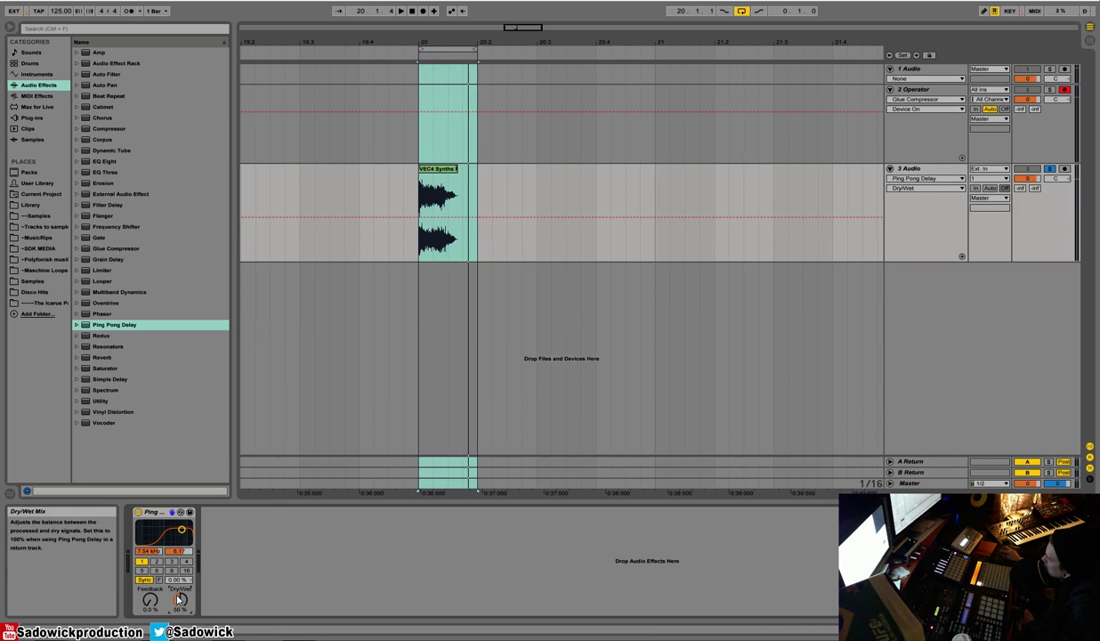
# Raise the beat offset to 33.3%, adjust it to 31.2%, and play the clip
pyautogui.moveTo(178, 579); pyautogui.dragTo(178, 535)
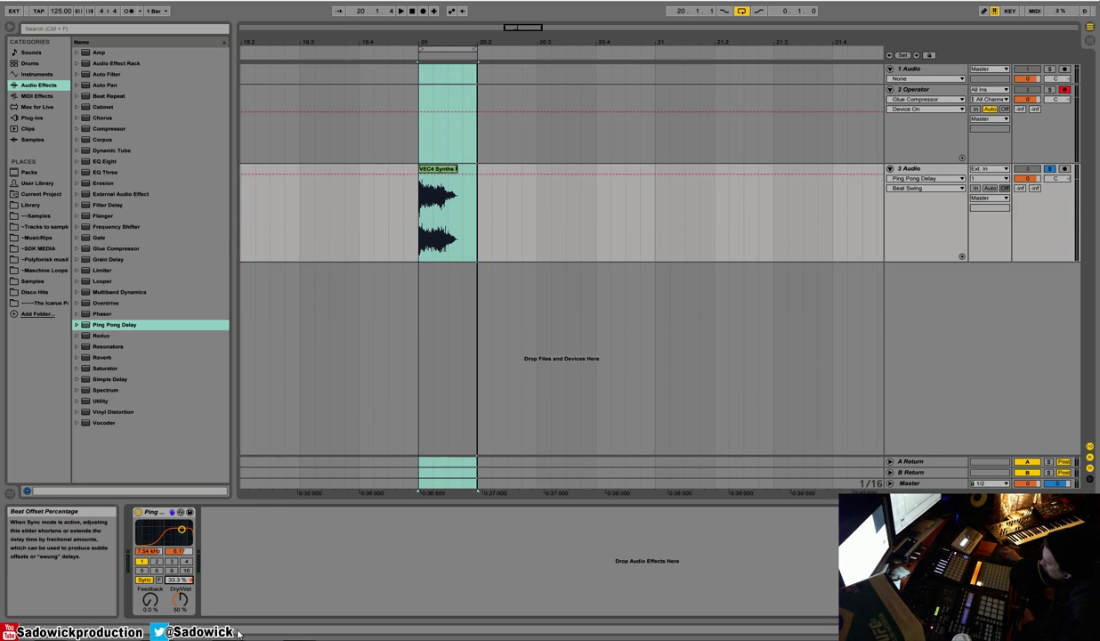
pyautogui.moveTo(183, 582); pyautogui.dragTo(182, 587)
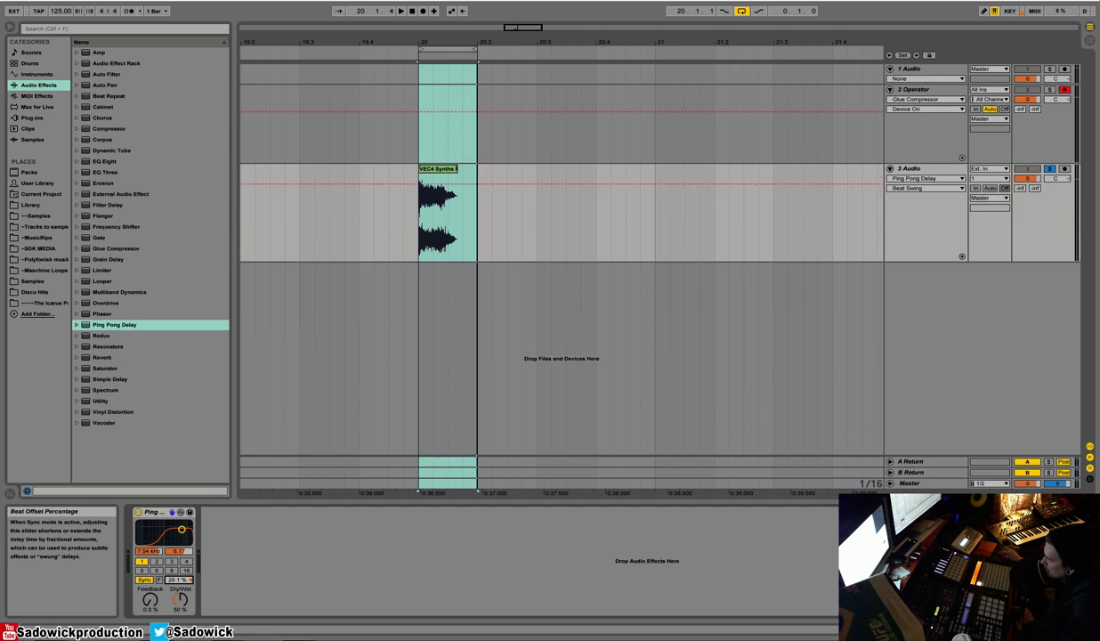
pyautogui.press('space')
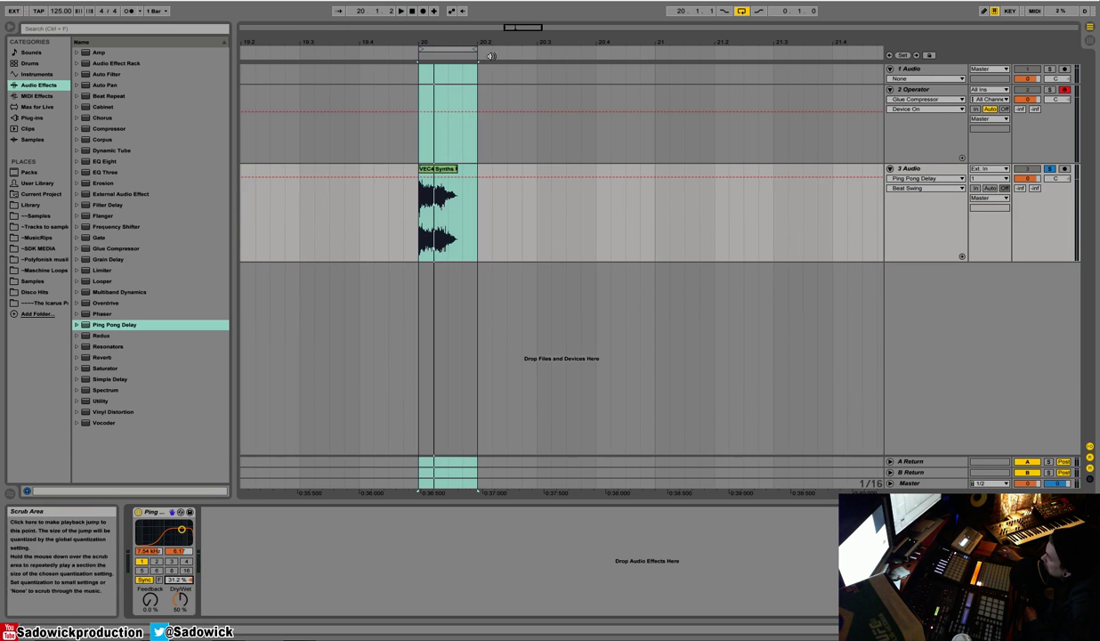
# Extend the loop to two beats and replace the Ping Pong Delay on the 3 Audio track with a Filter Delay
pyautogui.moveTo(481, 52); pyautogui.dragTo(547, 53)
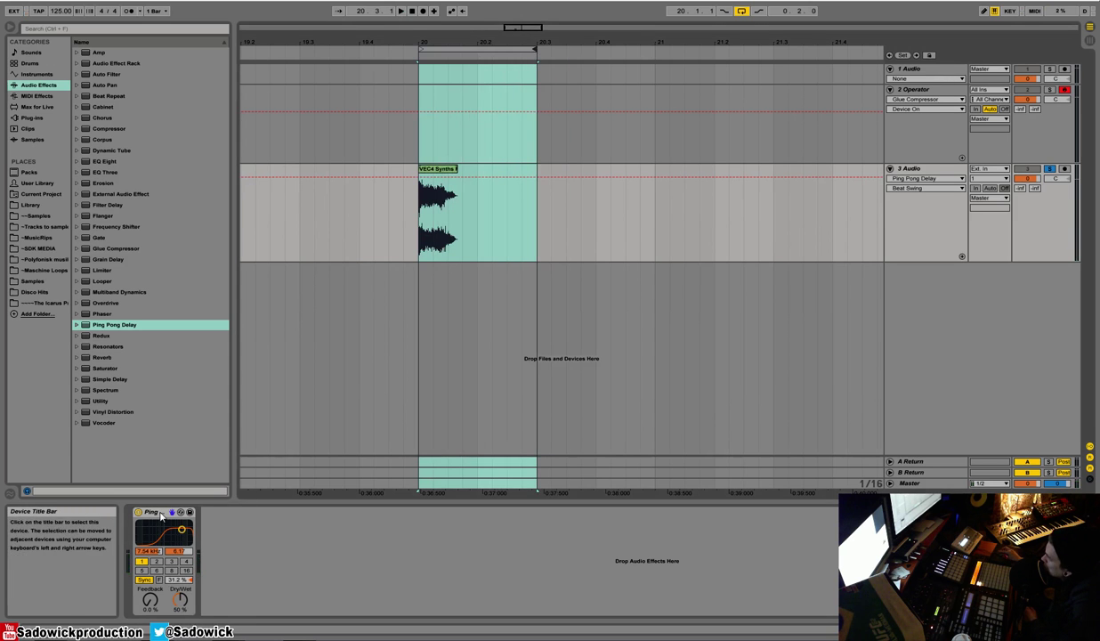
pyautogui.rightClick(161, 511)
pyautogui.click(176, 348)
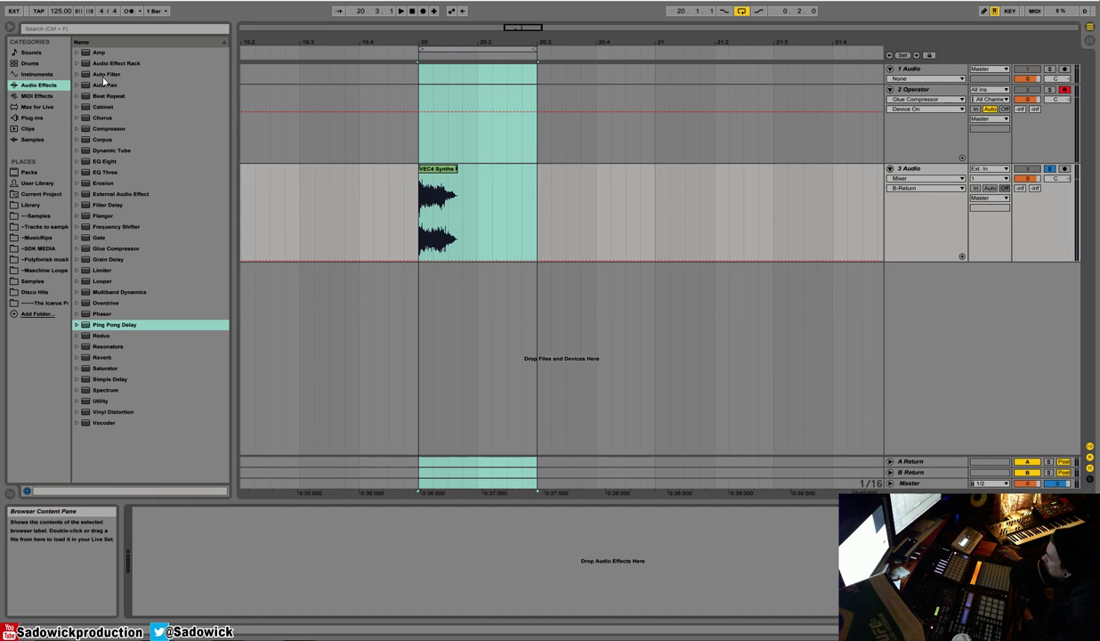
pyautogui.moveTo(111, 210); pyautogui.dragTo(223, 561)
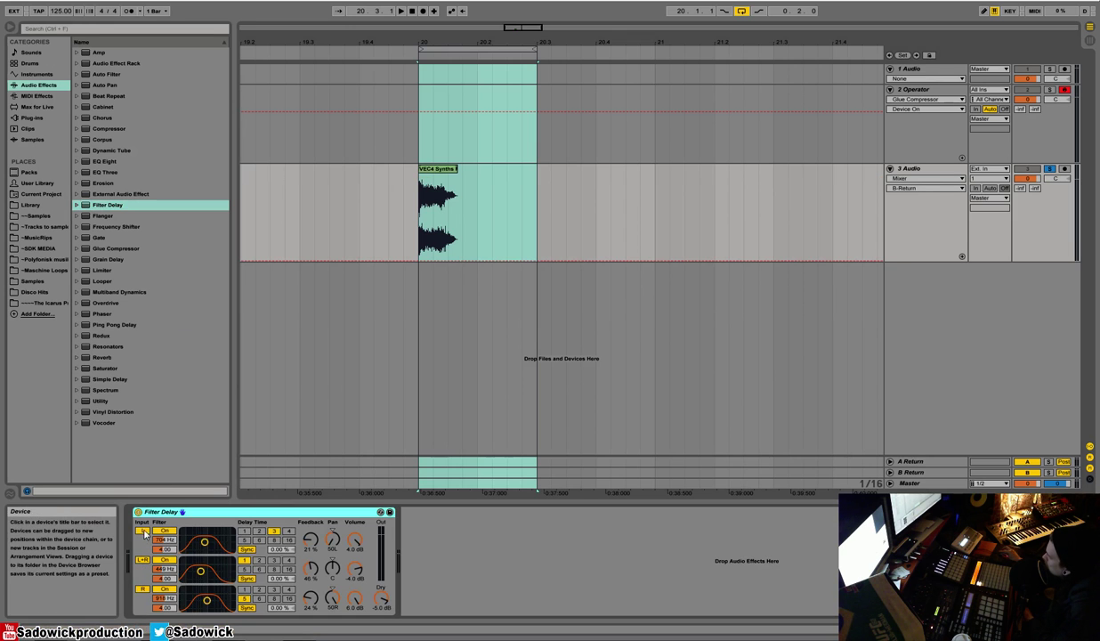
# Turn off the Filter Delay's L+R and R lines, and set the L line's filter width to 9.00 and delay time to 1
pyautogui.click(143, 560)
pyautogui.click(143, 588)
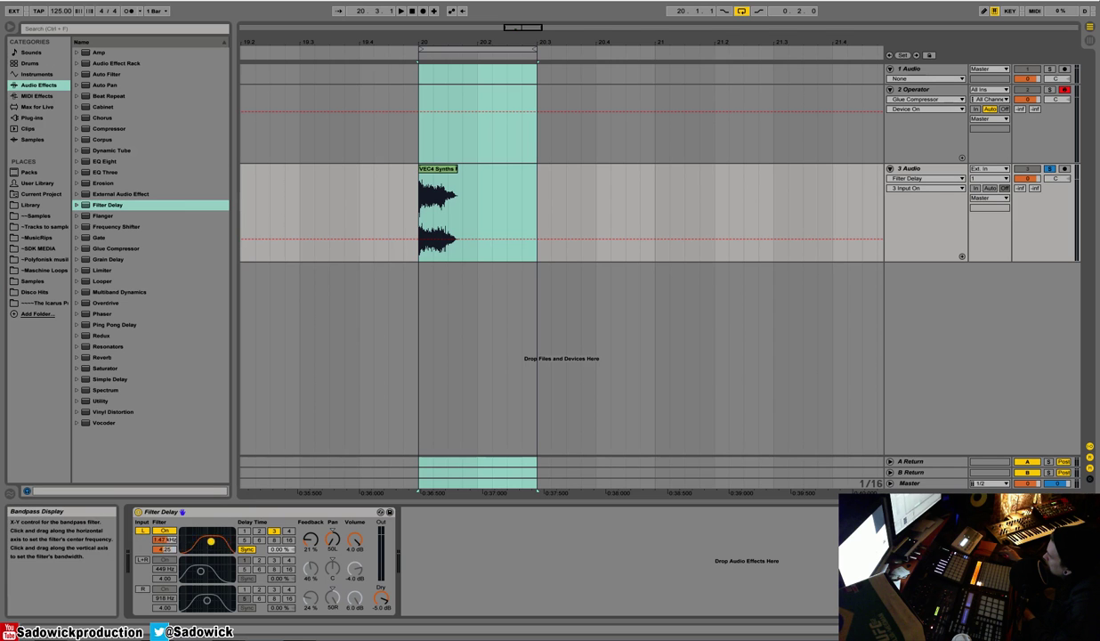
pyautogui.click(263, 541)
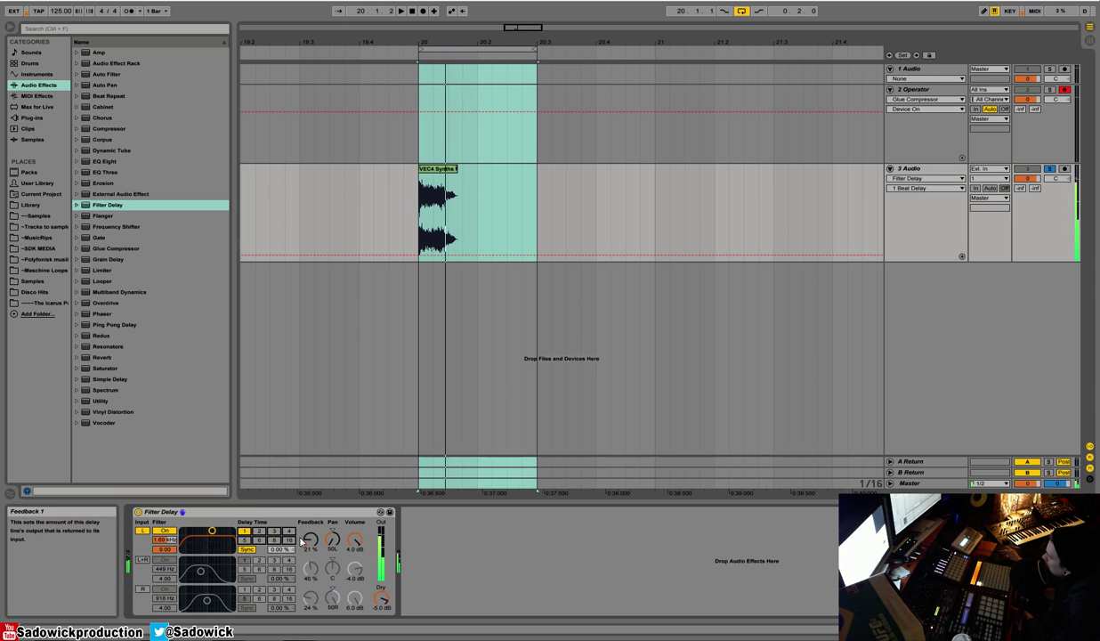
pyautogui.click(334, 533)
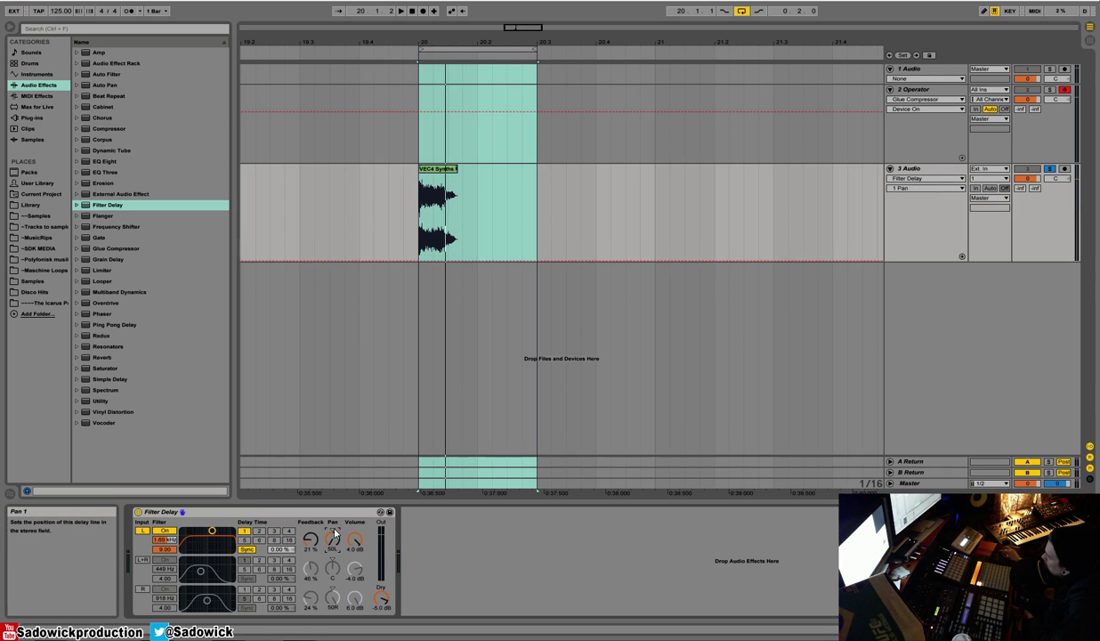
pyautogui.rightClick(335, 541)
pyautogui.click(361, 562)
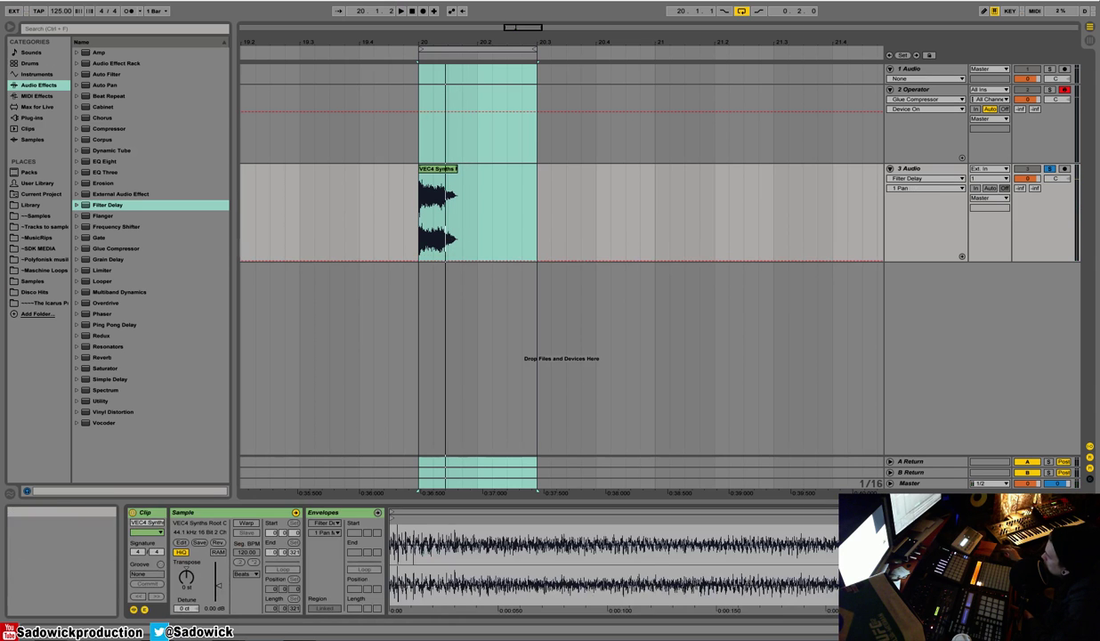
pyautogui.click(1023, 628)
# Pan the L delay line across to 50R, play the clip to compare, and return the pan to 50L
pyautogui.moveTo(332, 540); pyautogui.dragTo(332, 449)
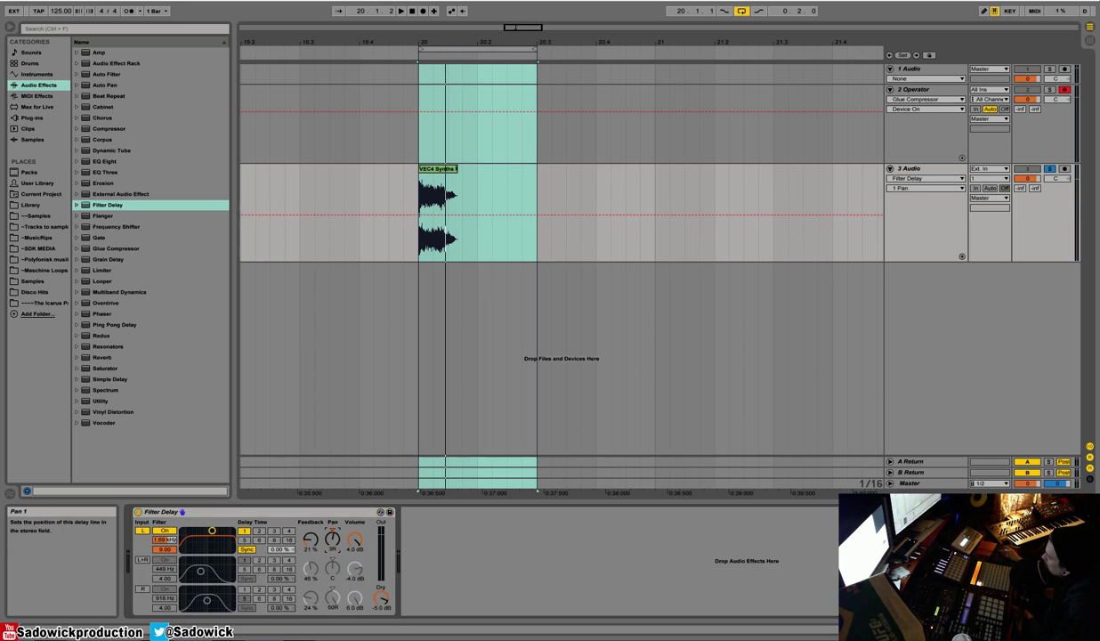
pyautogui.moveTo(332, 539); pyautogui.dragTo(332, 454)
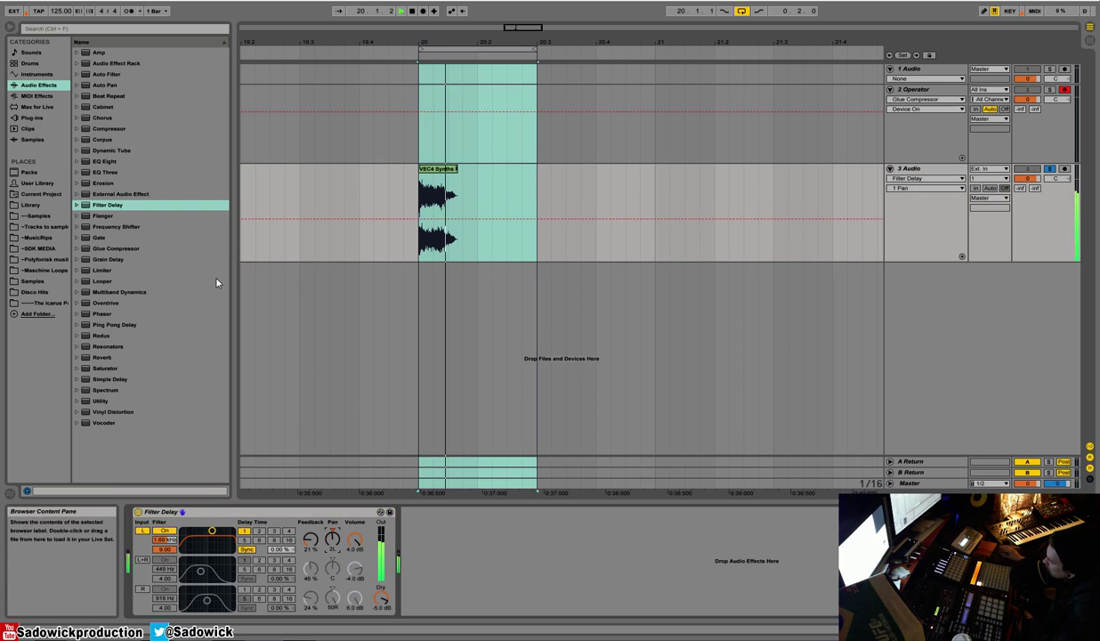
pyautogui.moveTo(332, 540); pyautogui.dragTo(332, 523)
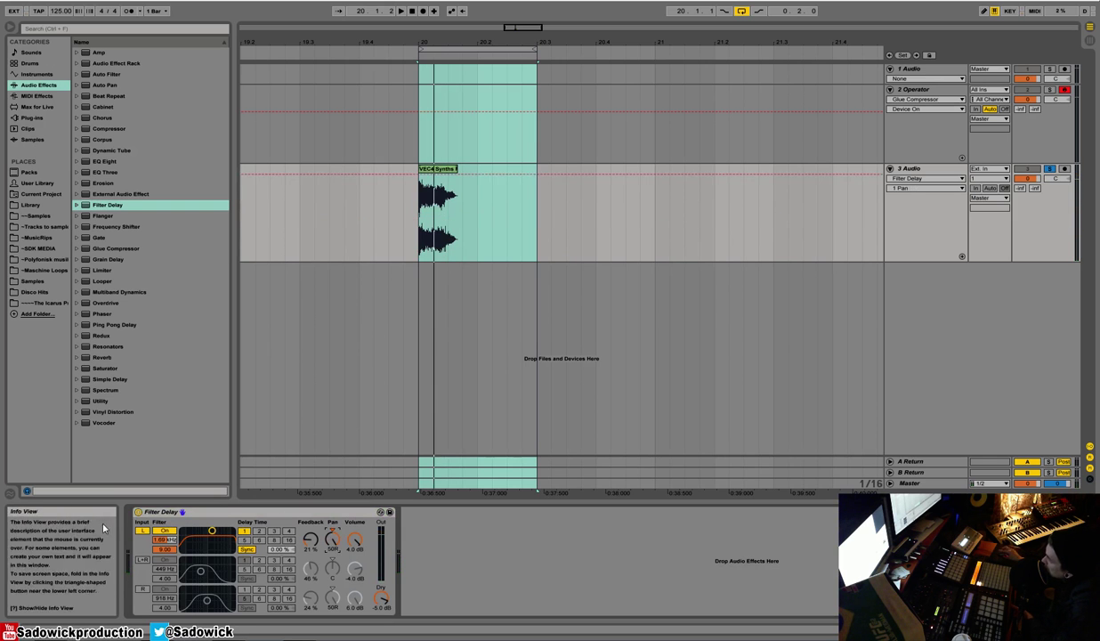
pyautogui.press('space')
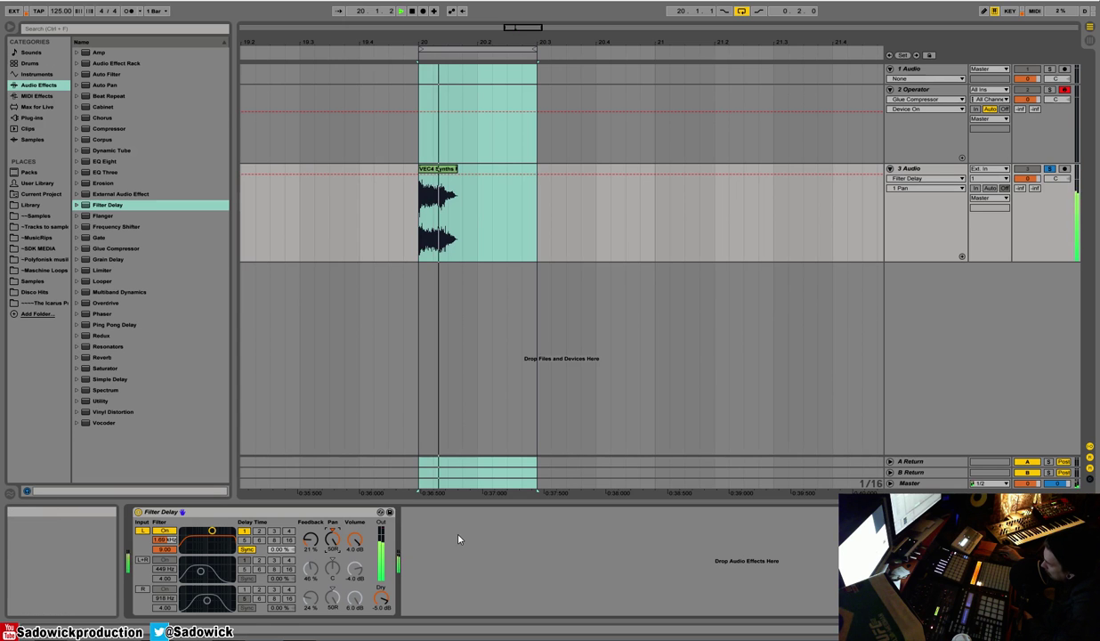
pyautogui.press('space')
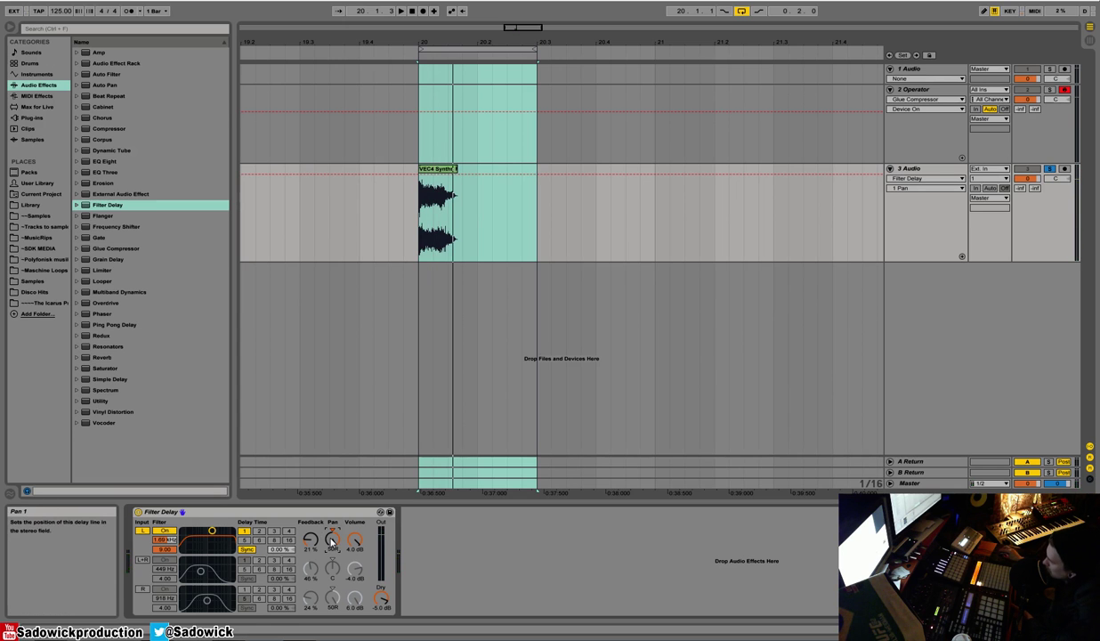
pyautogui.moveTo(331, 539); pyautogui.dragTo(331, 578)
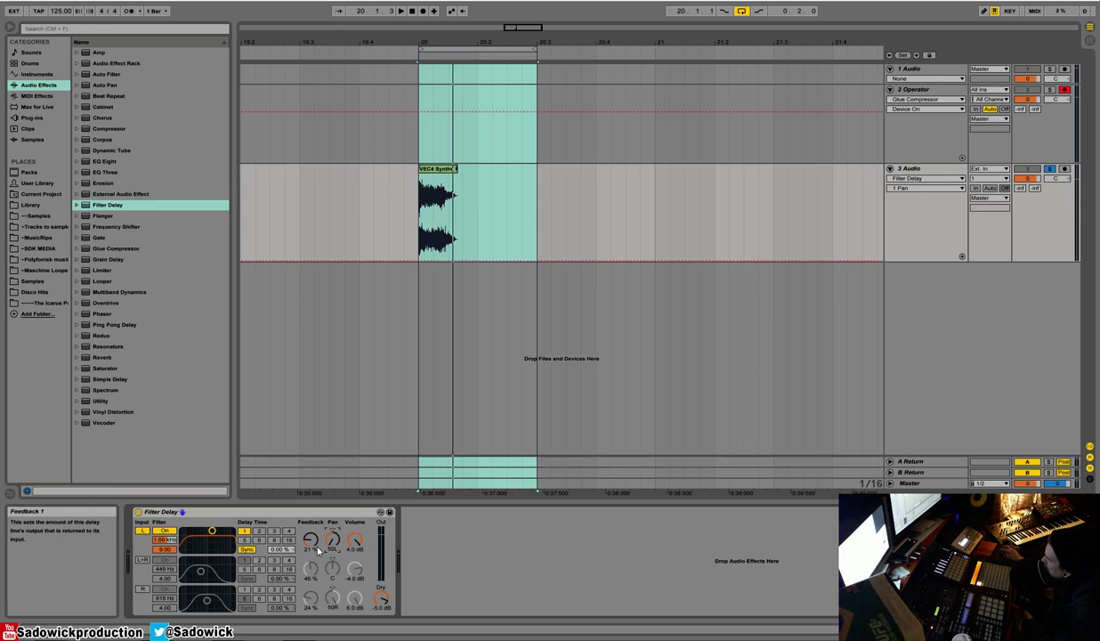
# Turn on the R delay line, move the L line's filter up to about 7 kHz, and set both lines' delay times to 2
pyautogui.click(142, 588)
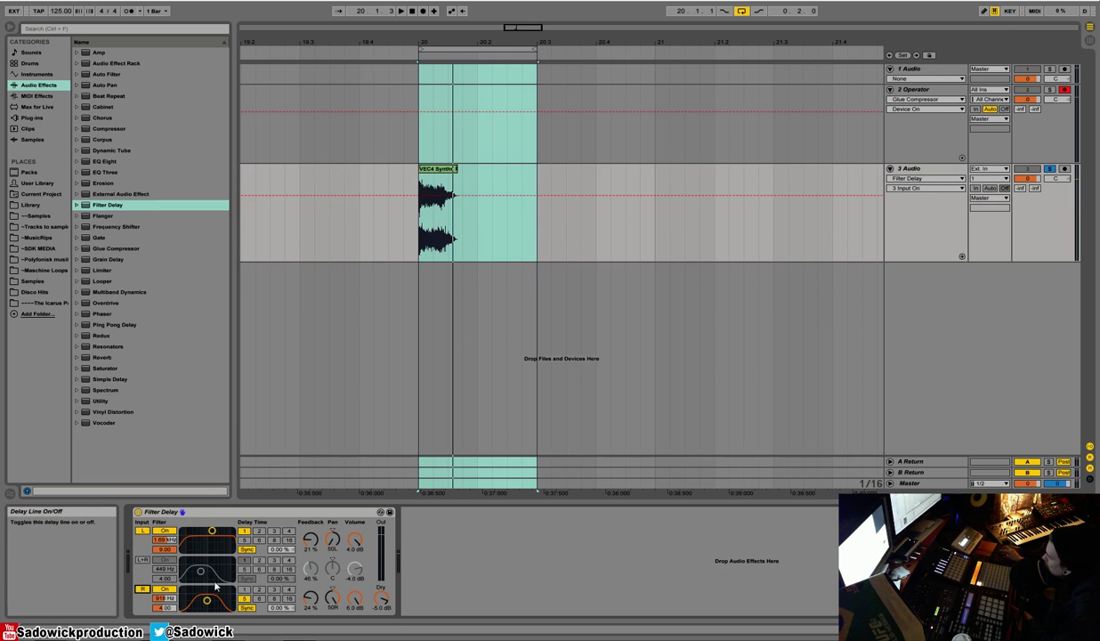
pyautogui.moveTo(214, 586); pyautogui.dragTo(222, 583)
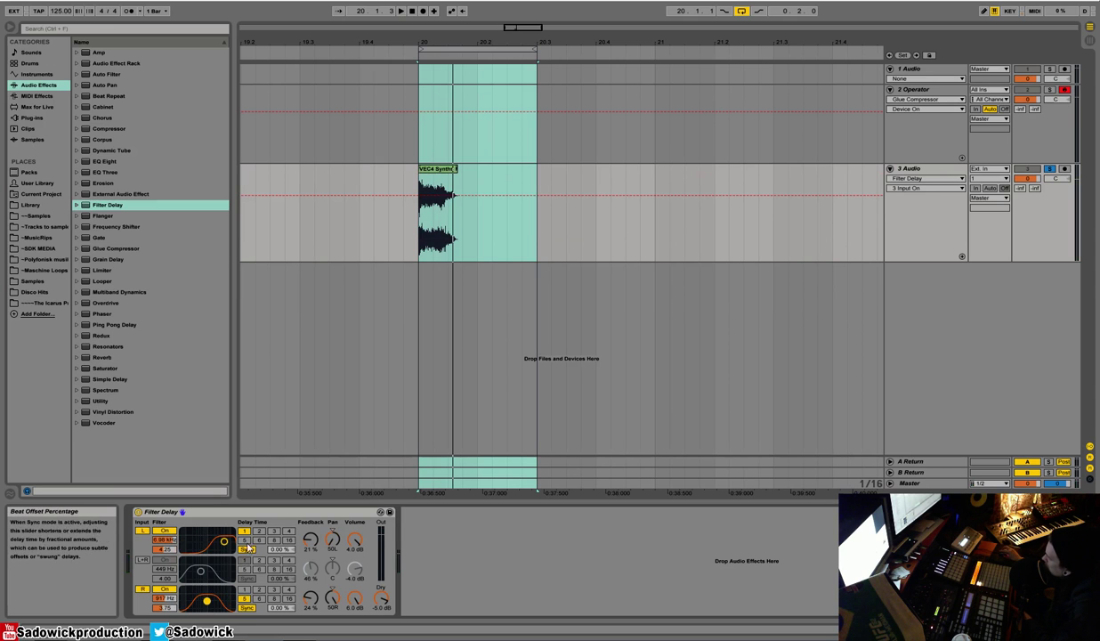
pyautogui.click(258, 530)
pyautogui.click(259, 598)
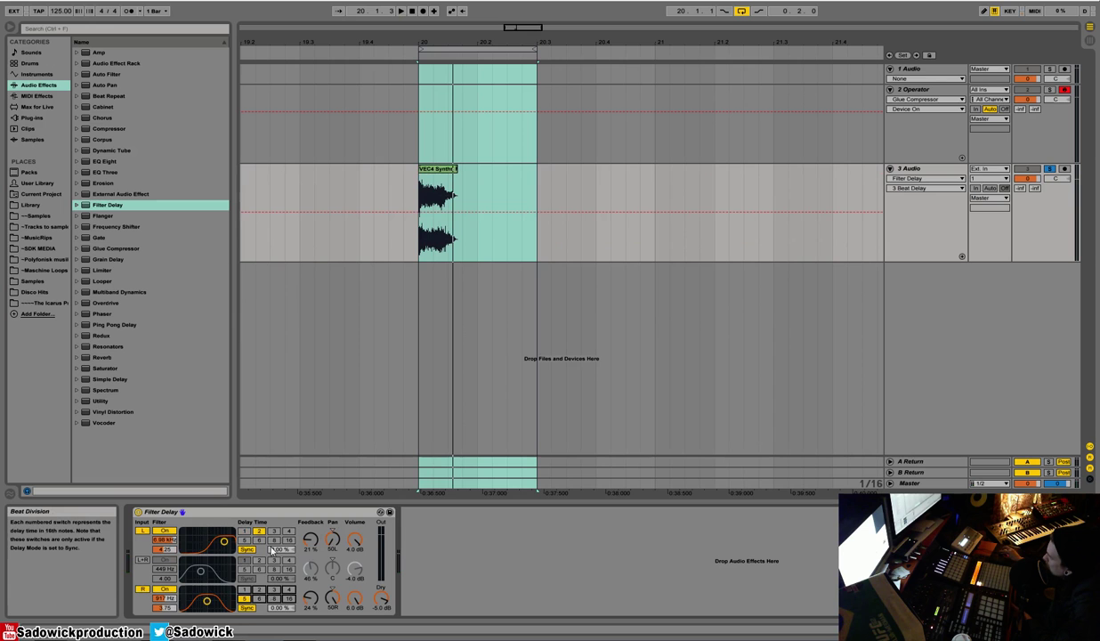
pyautogui.click(260, 590)
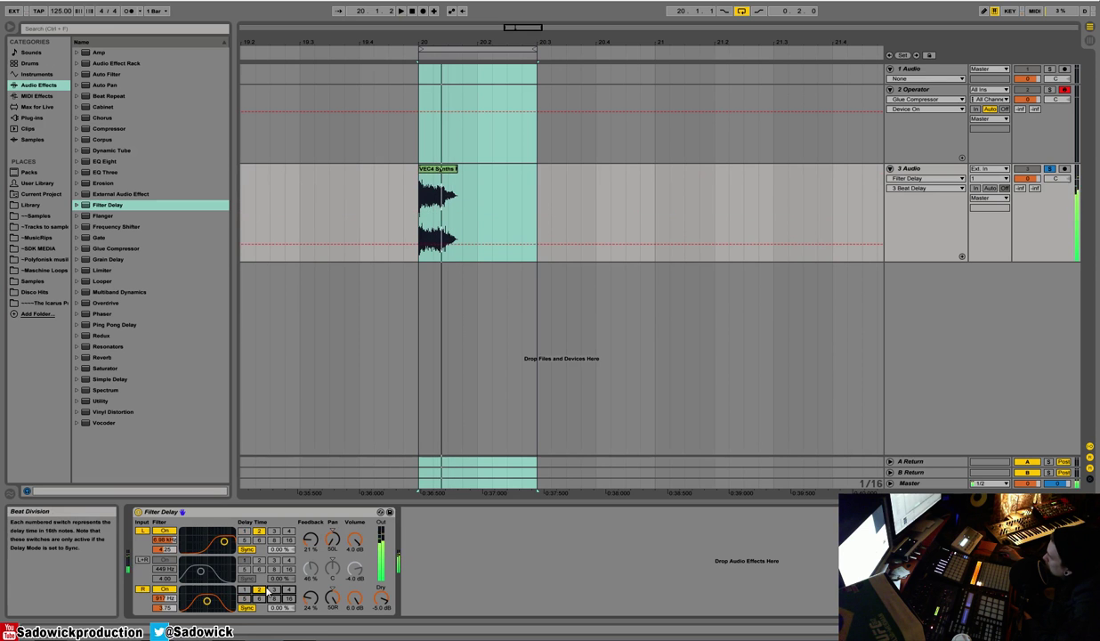
# Lower the R line's volume to about -1.8 dB and the L line's to -1.3 dB, and raise the L line's feedback to 39%
pyautogui.moveTo(355, 598); pyautogui.dragTo(355, 626)
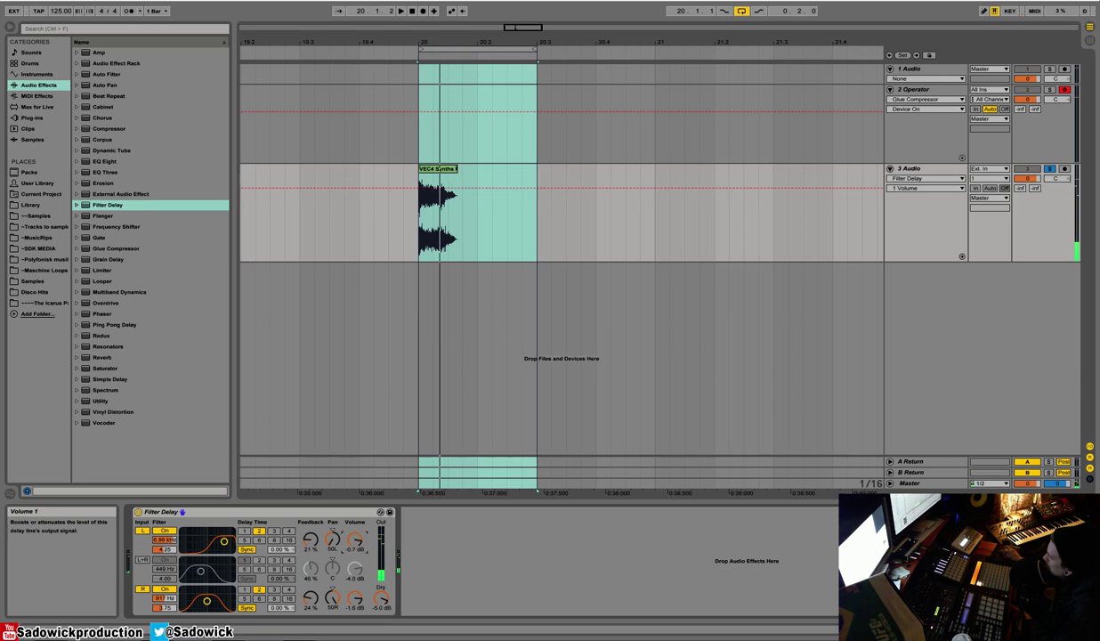
pyautogui.click(309, 539)
pyautogui.moveTo(310, 539); pyautogui.dragTo(309, 522)
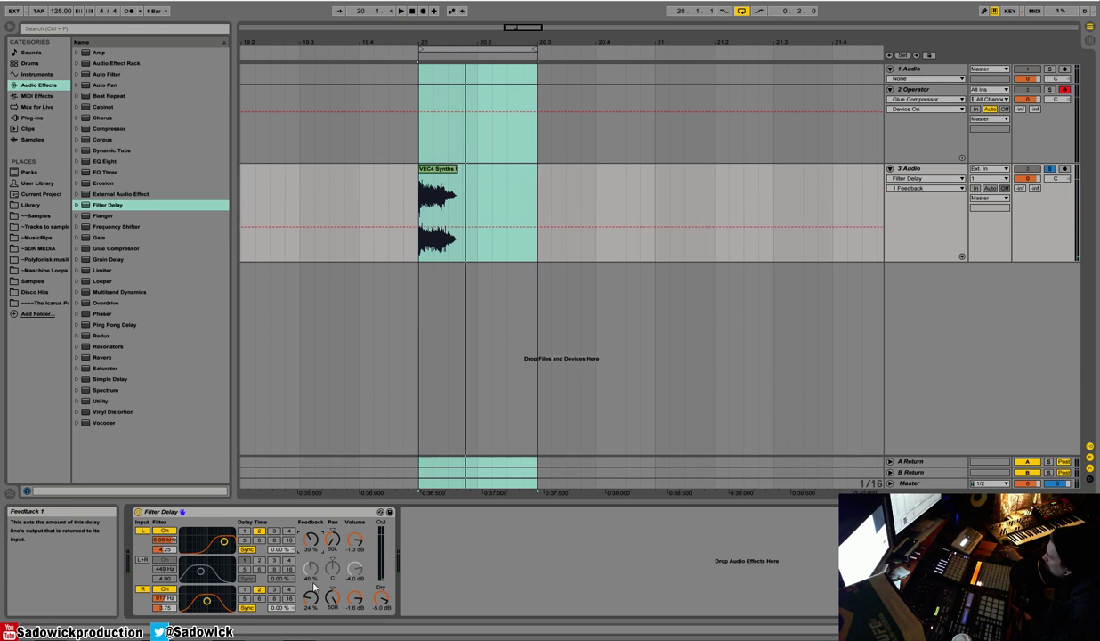
# Raise the R line's feedback to 39%, turn on the L+R line with its filter at 1.29 kHz, and play the clip
pyautogui.moveTo(310, 598); pyautogui.dragTo(310, 582)
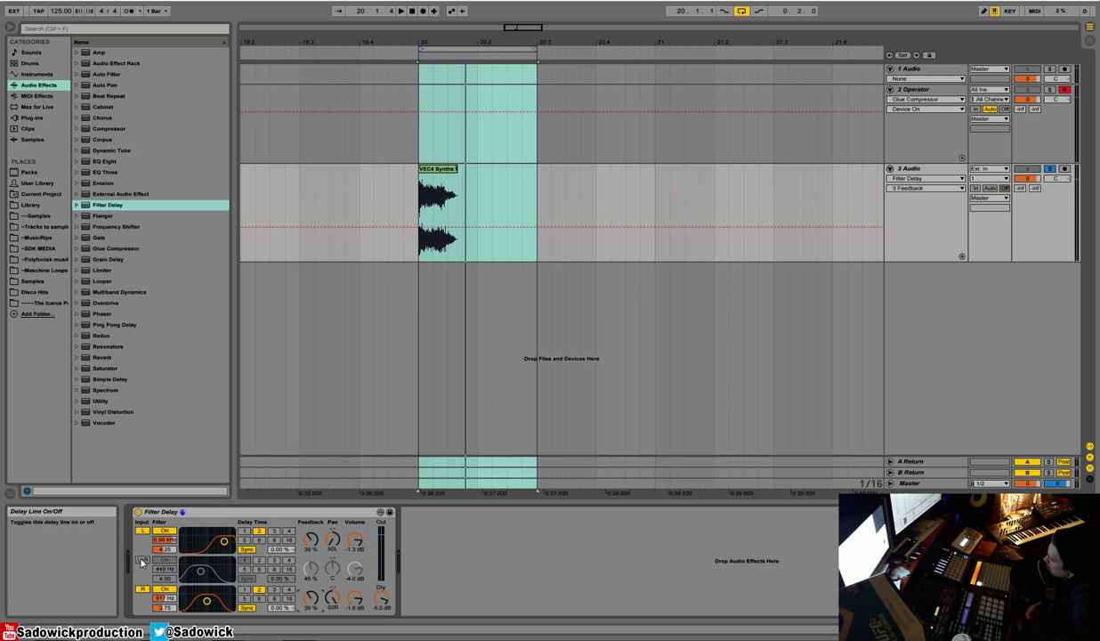
pyautogui.click(142, 560)
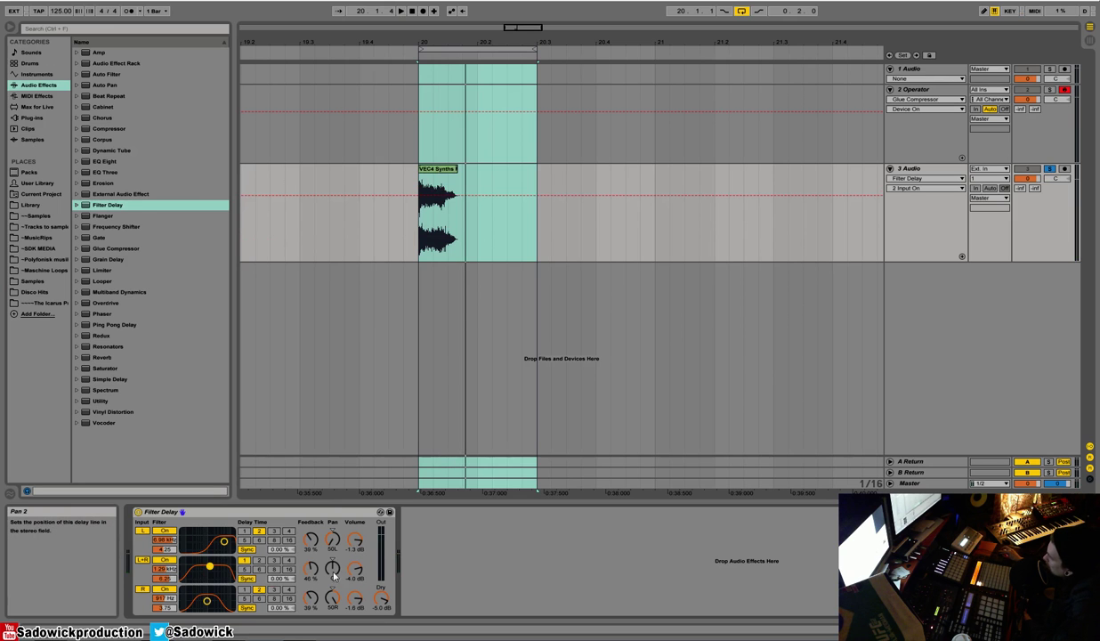
pyautogui.press('space')
pyautogui.press('space')
pyautogui.press('space')
pyautogui.press('space')
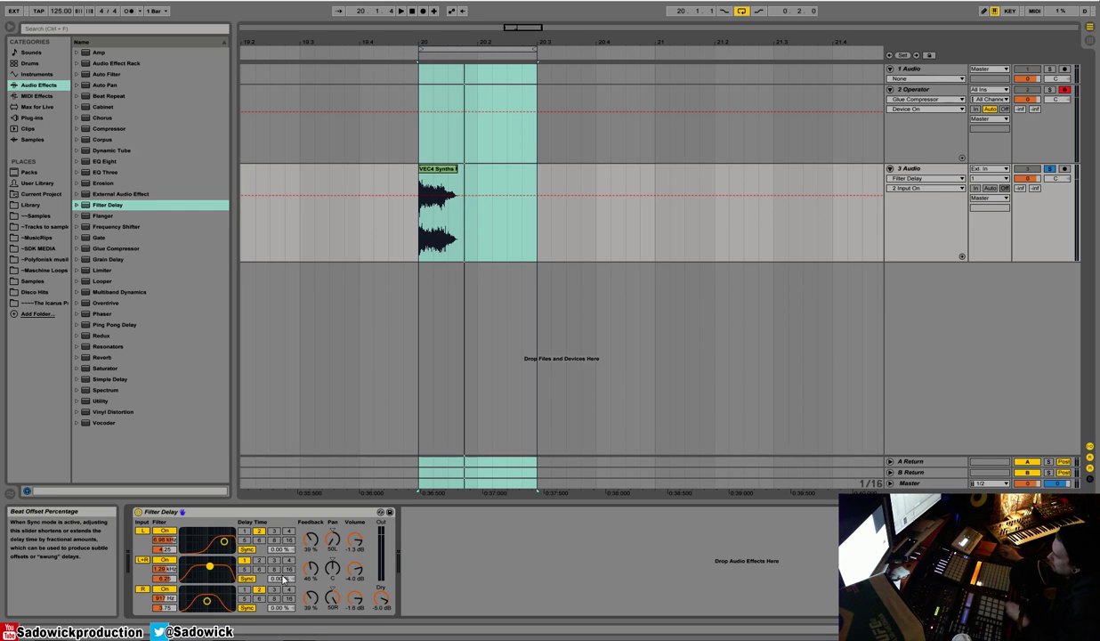
# Play the clip while switching the Filter Delay off and back on to compare the dry and delayed sound
pyautogui.click(450, 177)
pyautogui.press('space')
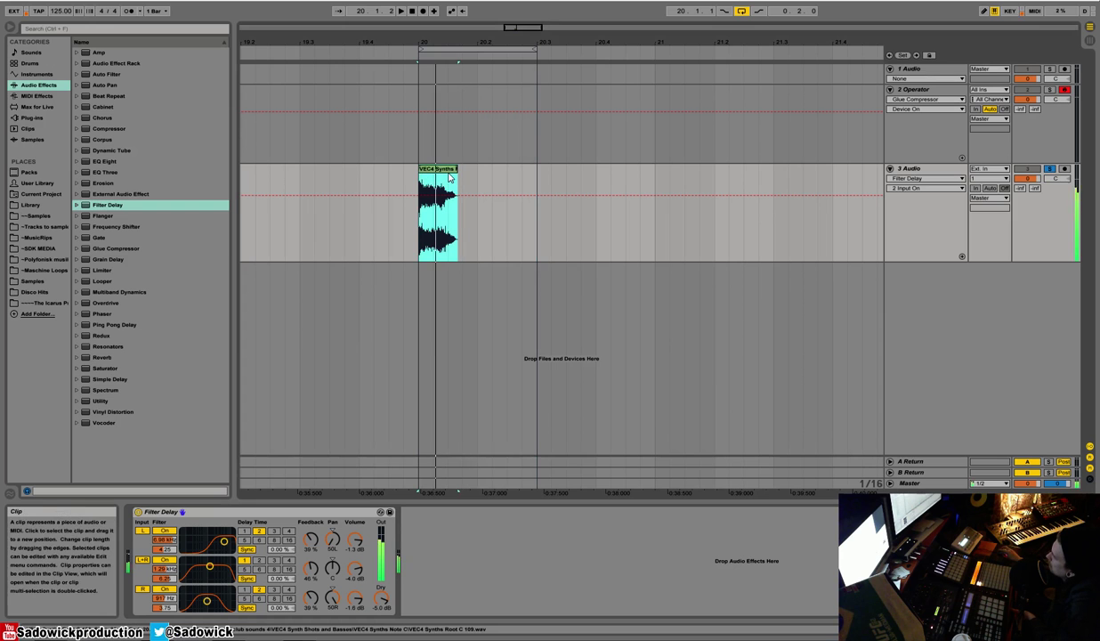
pyautogui.click(138, 518)
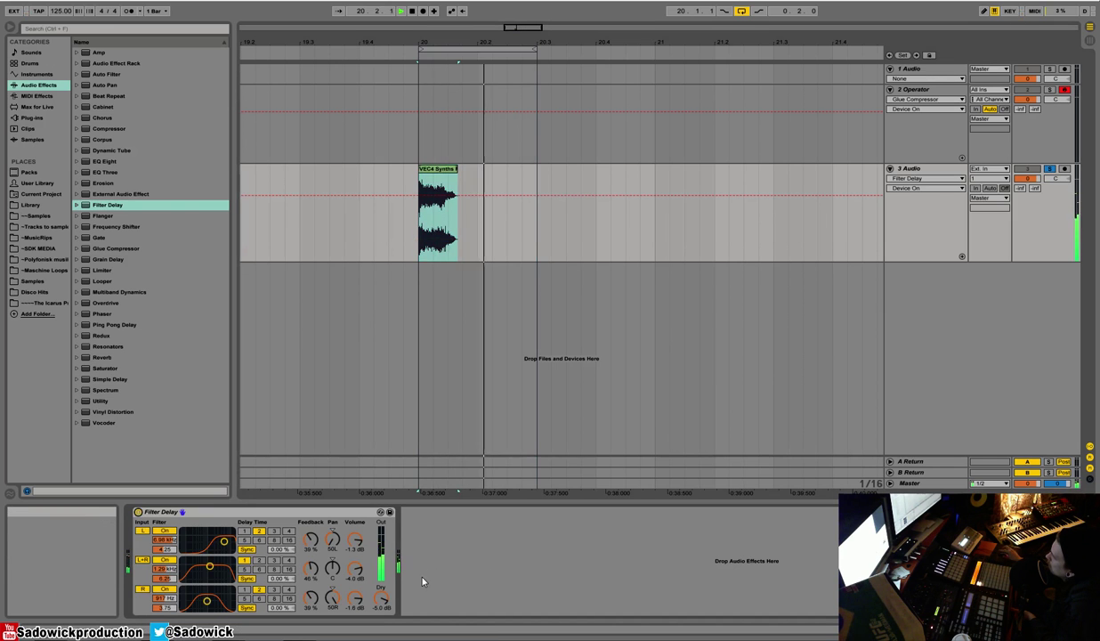
pyautogui.press('space')
# Lower the Filter Delay's dry volume to about -7 dB, play the clip, and return the dry volume to its default
pyautogui.moveTo(384, 606); pyautogui.dragTo(380, 606)
pyautogui.press('space')
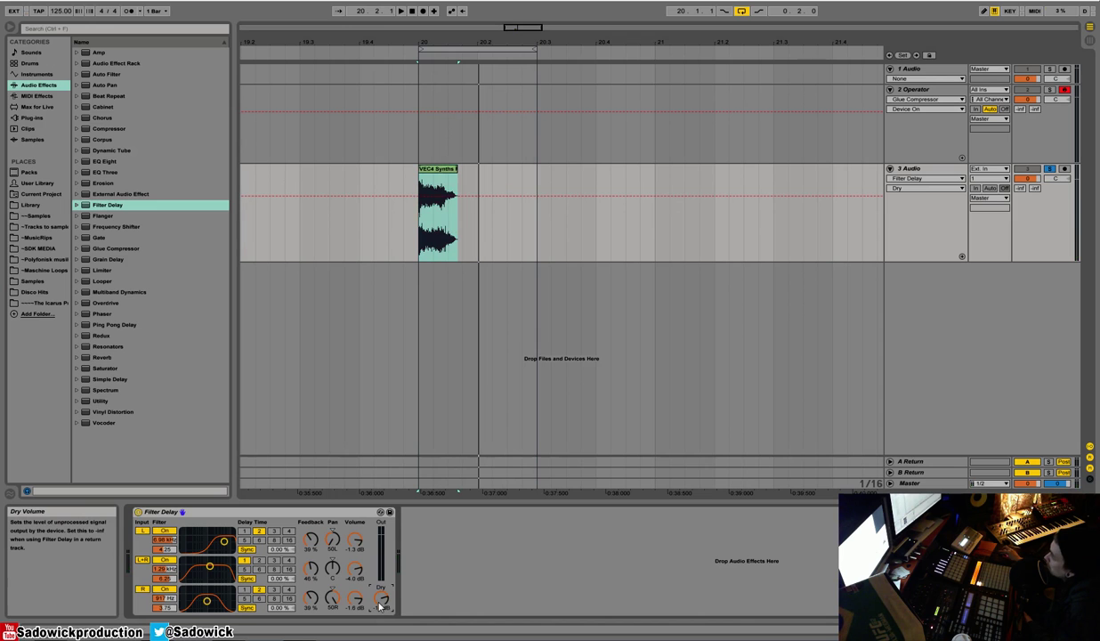
pyautogui.rightClick(381, 605)
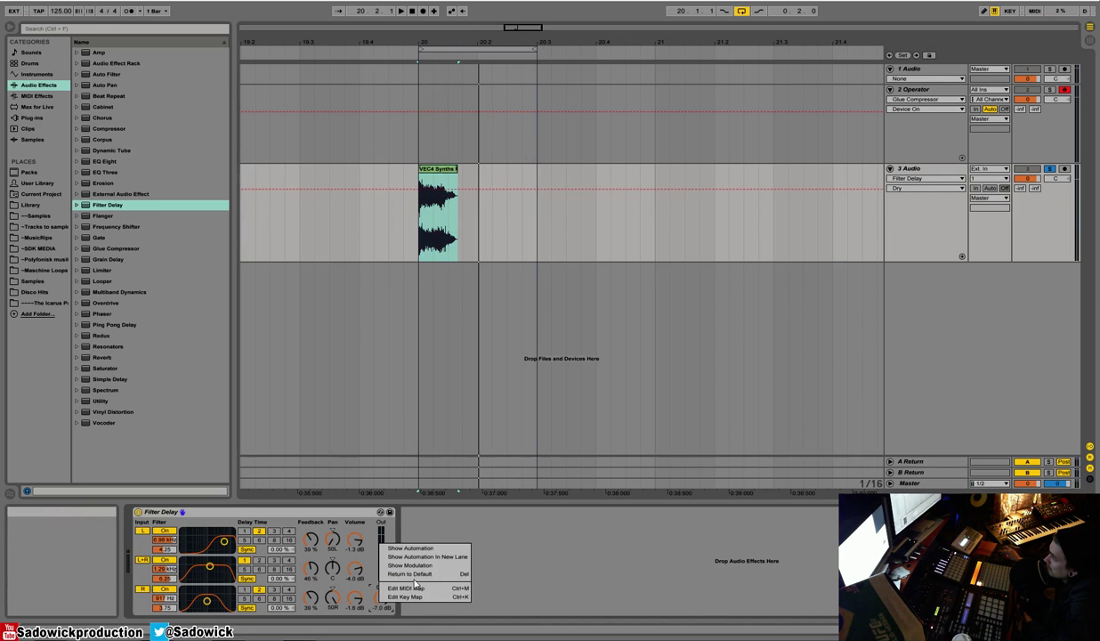
pyautogui.click(419, 577)
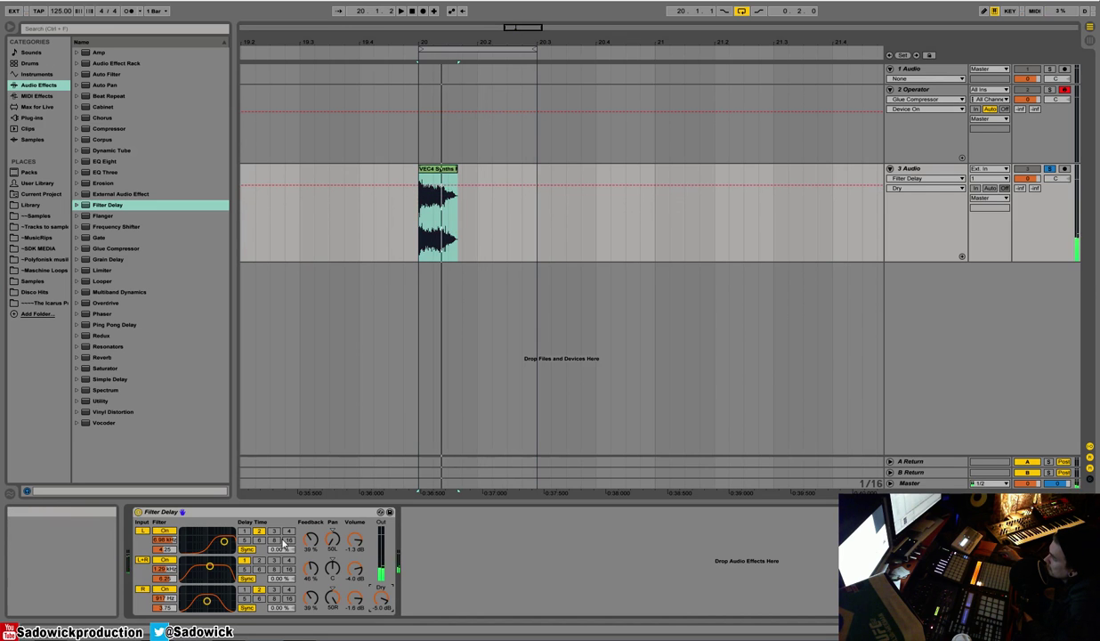
# Replace the Filter Delay on the 3 Audio track with a Grain Delay, set its dry/wet to 100%, and play the clip
pyautogui.rightClick(225, 513)
pyautogui.click(231, 338)
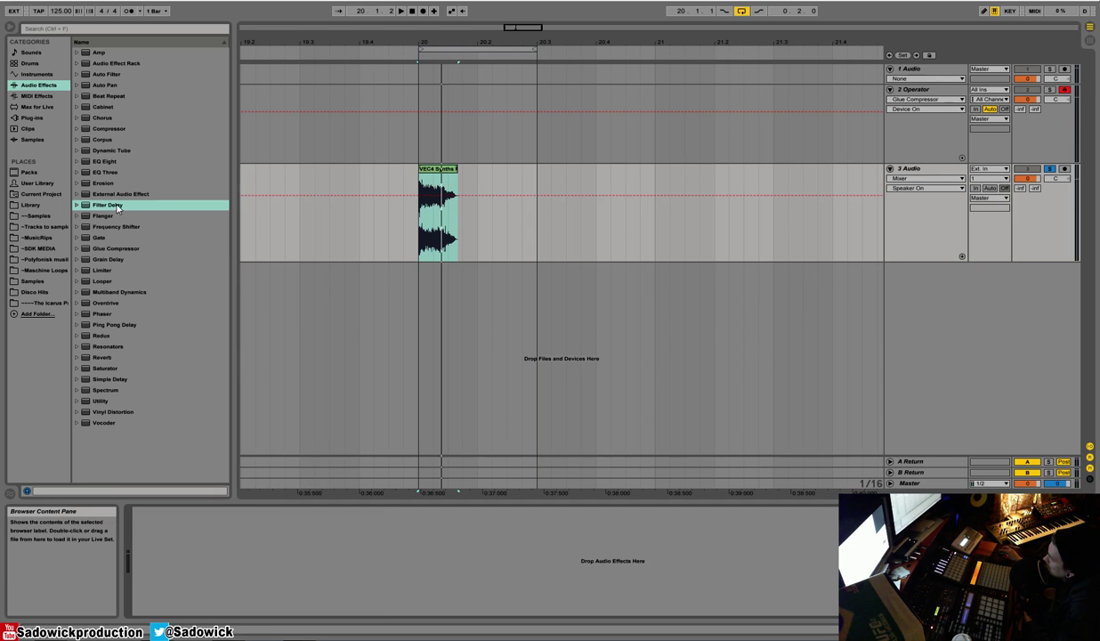
pyautogui.moveTo(108, 258); pyautogui.dragTo(249, 514)
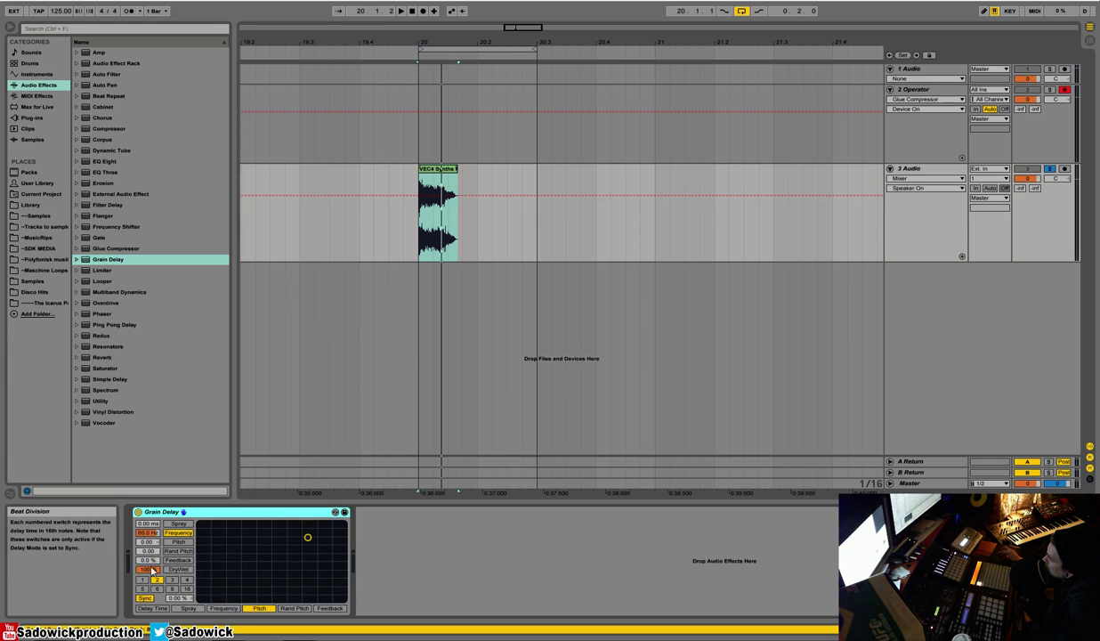
pyautogui.moveTo(151, 571); pyautogui.dragTo(153, 516)
pyautogui.press('space')
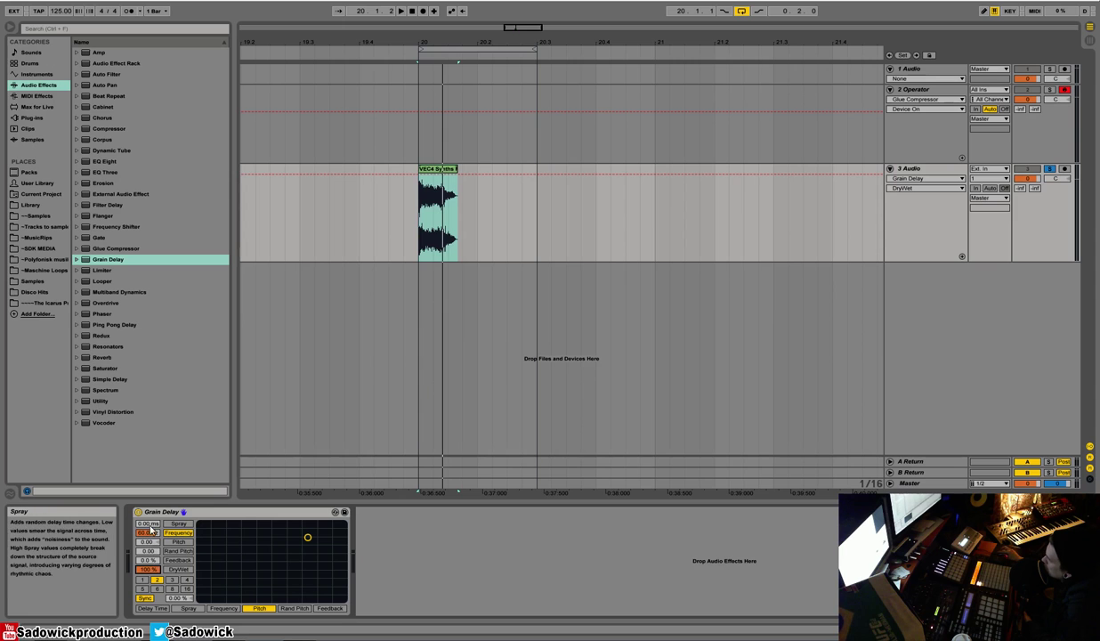
# Raise the Grain Delay's spray to about 190 ms during playback, lower it to 5.98 ms, and play the clip again
pyautogui.moveTo(148, 523)
pyautogui.mouseDown()
pyautogui.moveTo(148, 511)
pyautogui.moveTo(148, 525)
pyautogui.mouseUp()
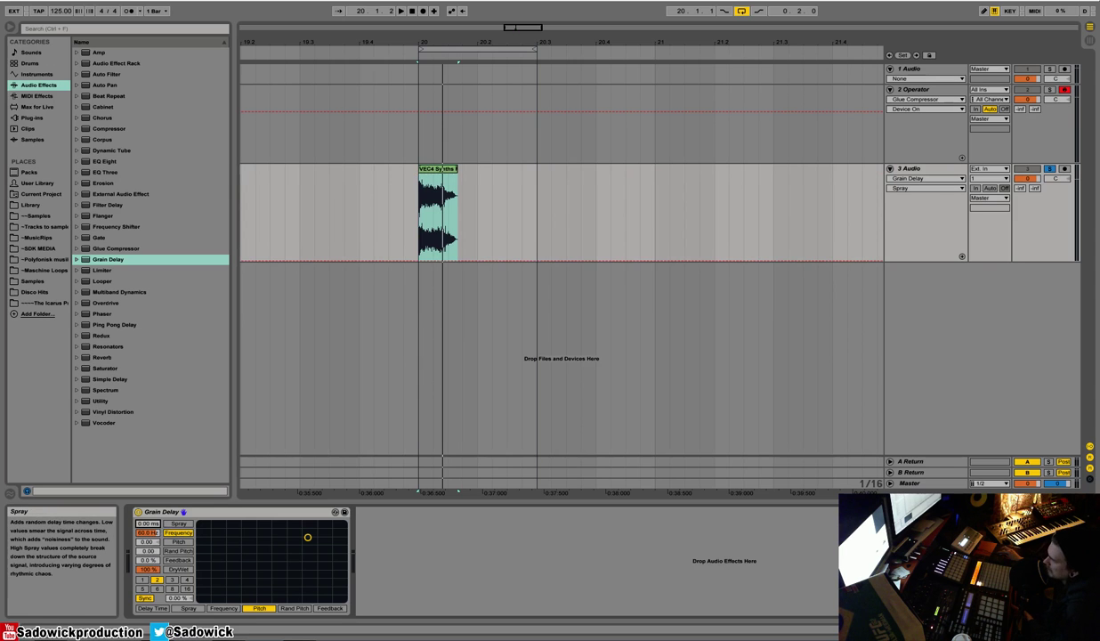
pyautogui.press('space')
pyautogui.moveTo(148, 523); pyautogui.dragTo(147, 471)
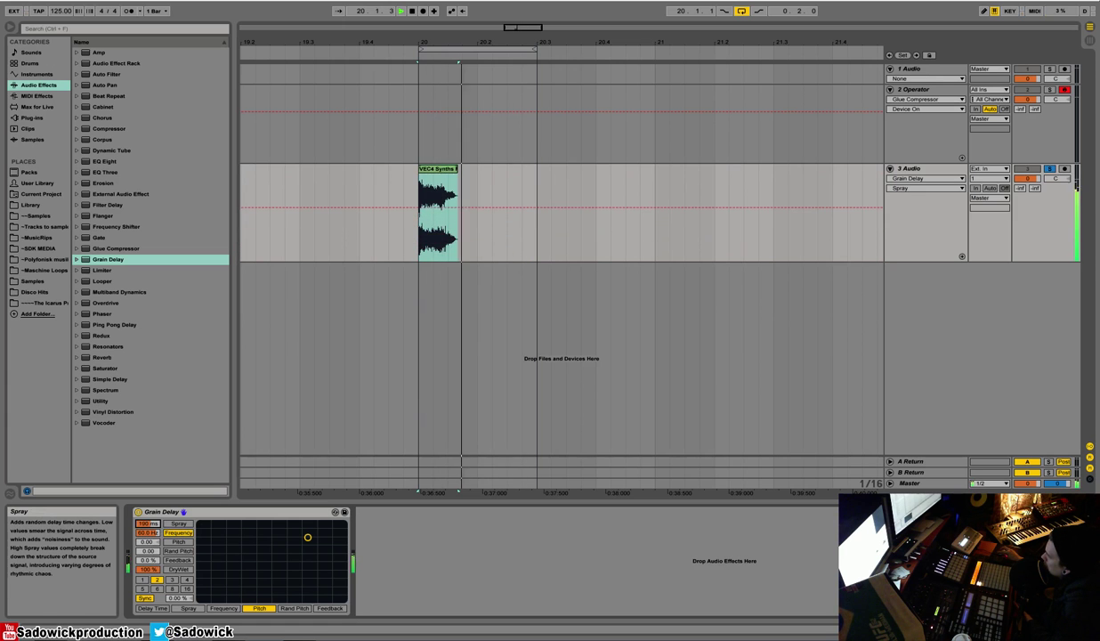
pyautogui.moveTo(146, 525)
pyautogui.mouseDown()
pyautogui.moveTo(145, 556)
pyautogui.moveTo(145, 454)
pyautogui.moveTo(144, 525)
pyautogui.mouseUp()
pyautogui.press('space')
pyautogui.press('space')
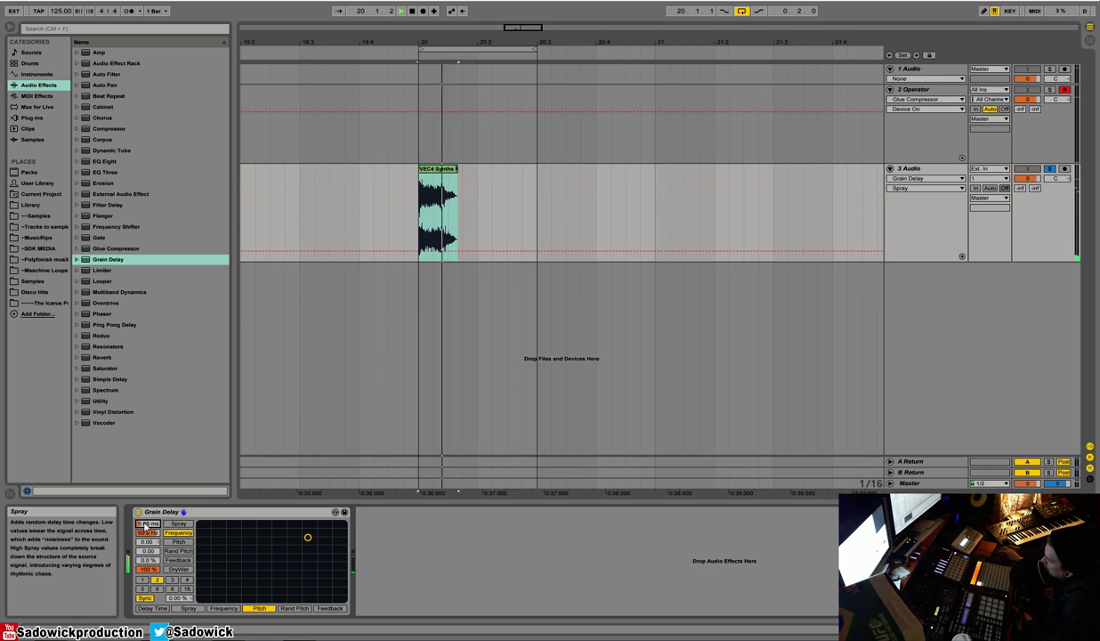
pyautogui.press('space')
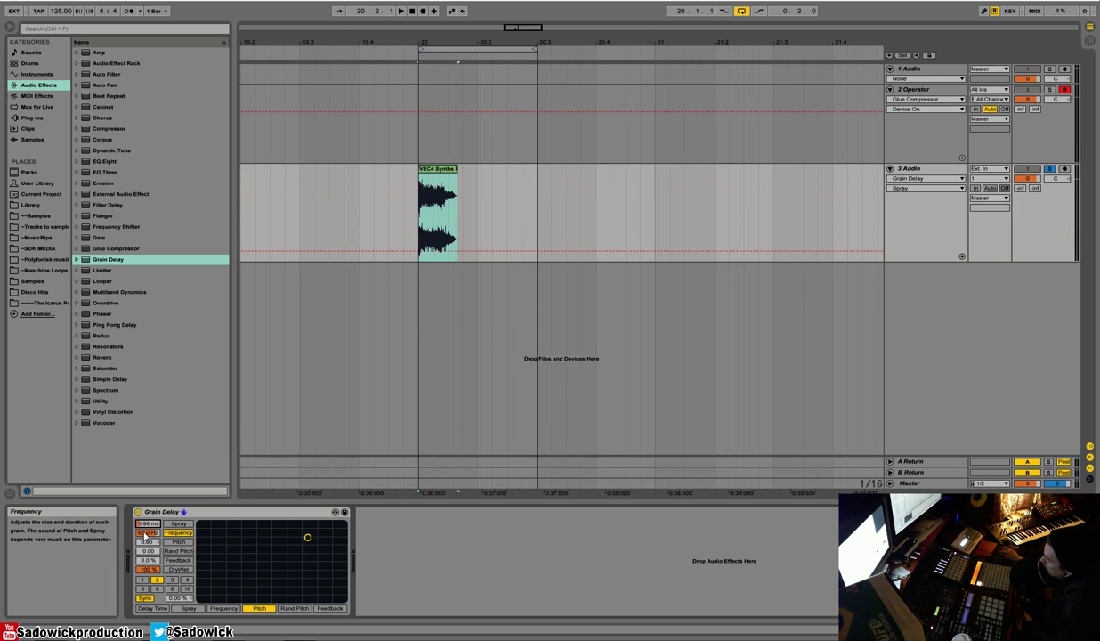
# Set the Grain Delay's frequency to 101 Hz and its pitch to -15, playing the clip to hear each change
pyautogui.moveTo(145, 532)
pyautogui.mouseDown()
pyautogui.moveTo(145, 516)
pyautogui.moveTo(145, 552)
pyautogui.moveTo(145, 498)
pyautogui.moveTo(145, 512)
pyautogui.mouseUp()
pyautogui.press('space')
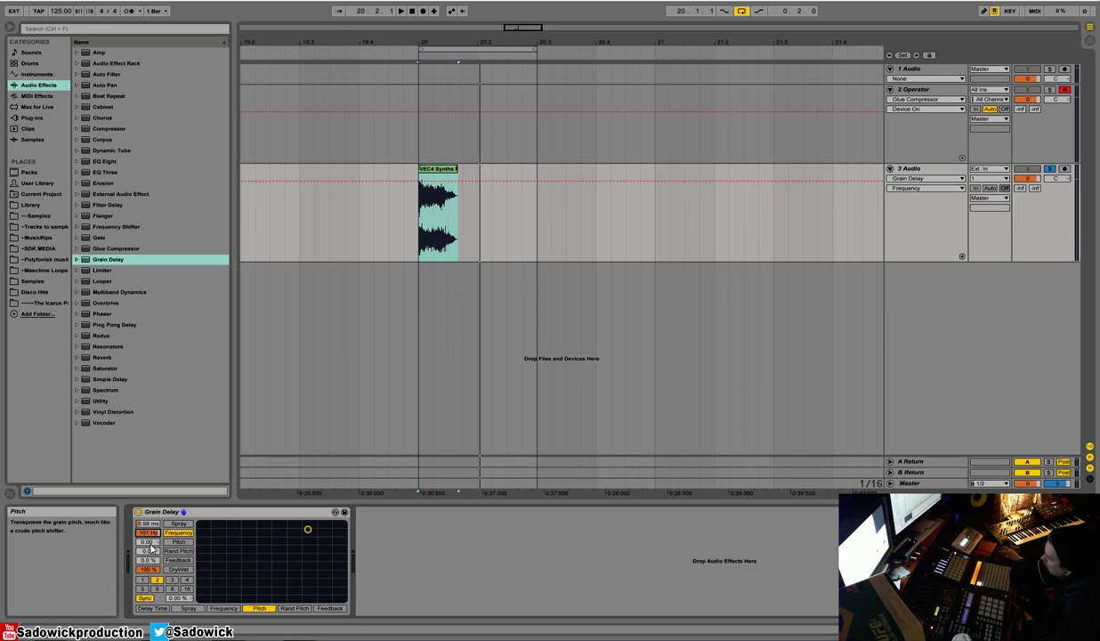
pyautogui.moveTo(150, 544)
pyautogui.mouseDown()
pyautogui.moveTo(150, 506)
pyautogui.moveTo(150, 566)
pyautogui.moveTo(151, 549)
pyautogui.mouseUp()
pyautogui.press('space')
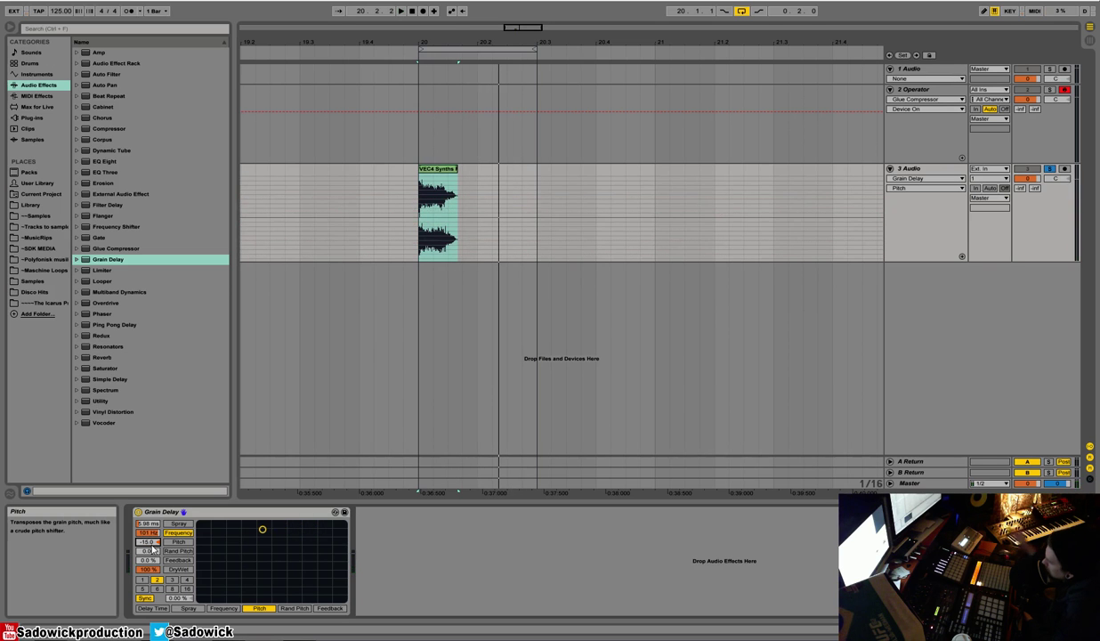
# Set the random pitch to about 58, play the clip, and raise the pitch to 1.13
pyautogui.moveTo(151, 552); pyautogui.dragTo(152, 554)
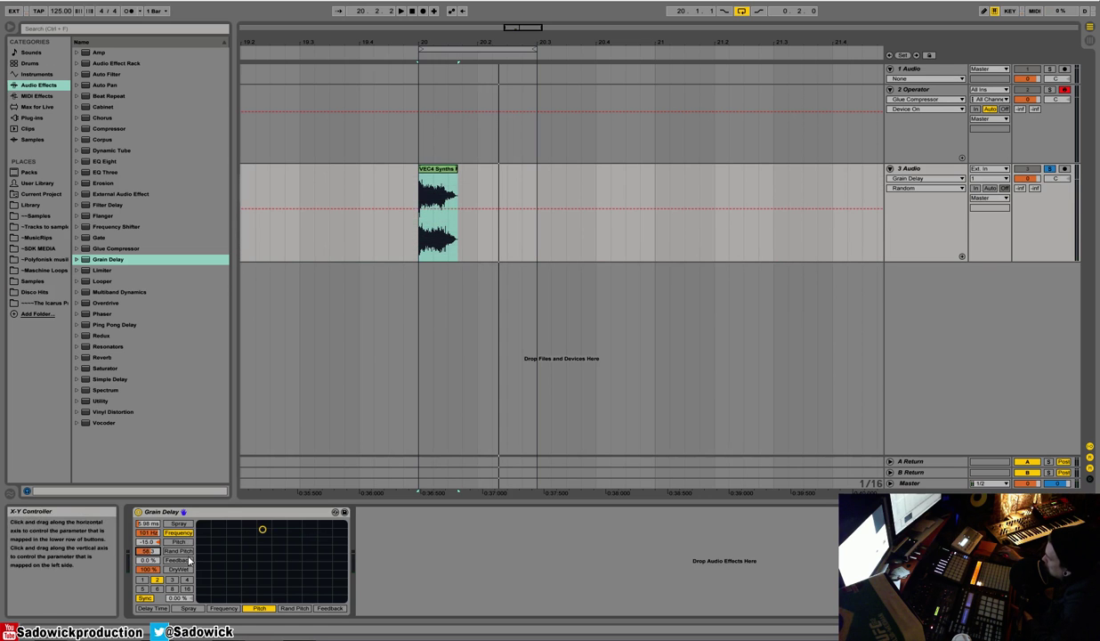
pyautogui.press('space')
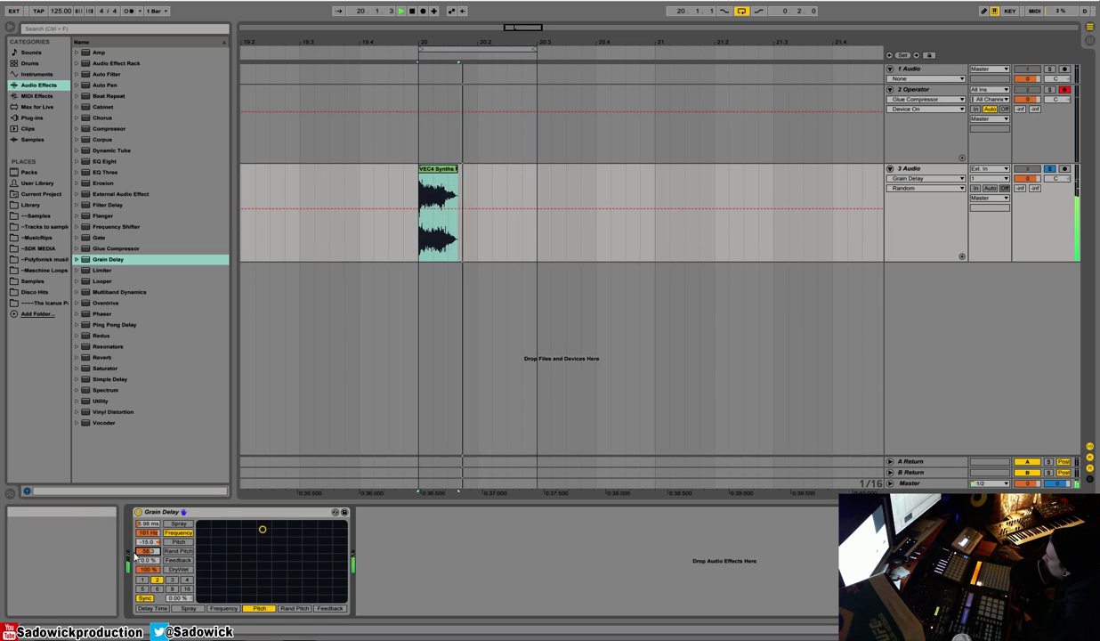
pyautogui.moveTo(147, 541); pyautogui.dragTo(154, 535)
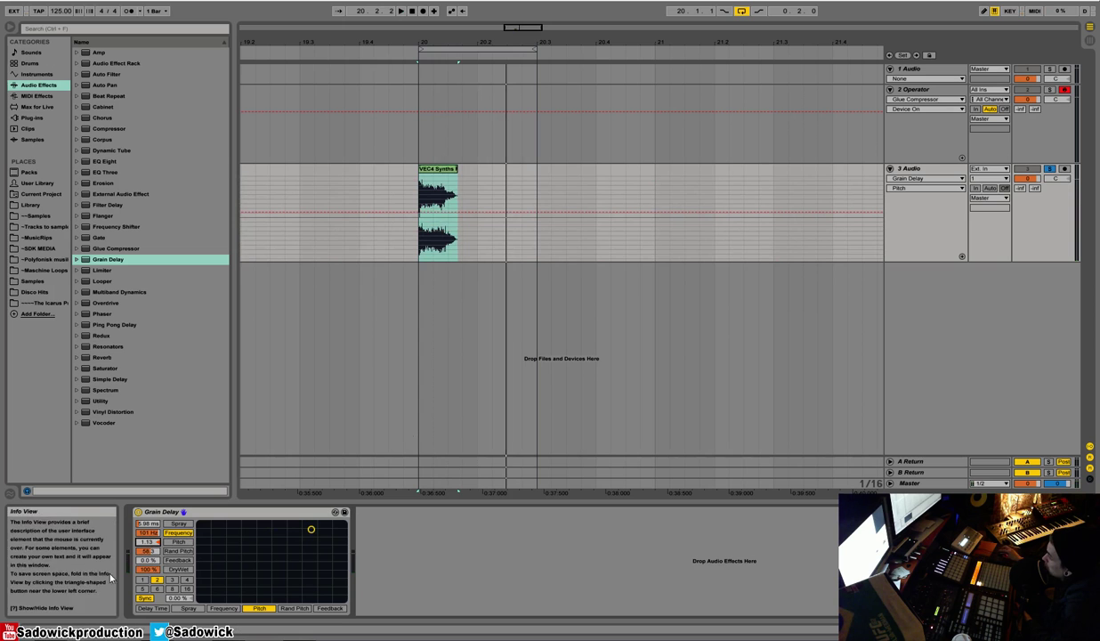
# Set the Grain Delay's feedback to 55%, dry/wet to 43% and synced delay time to 3
pyautogui.moveTo(143, 561); pyautogui.dragTo(142, 500)
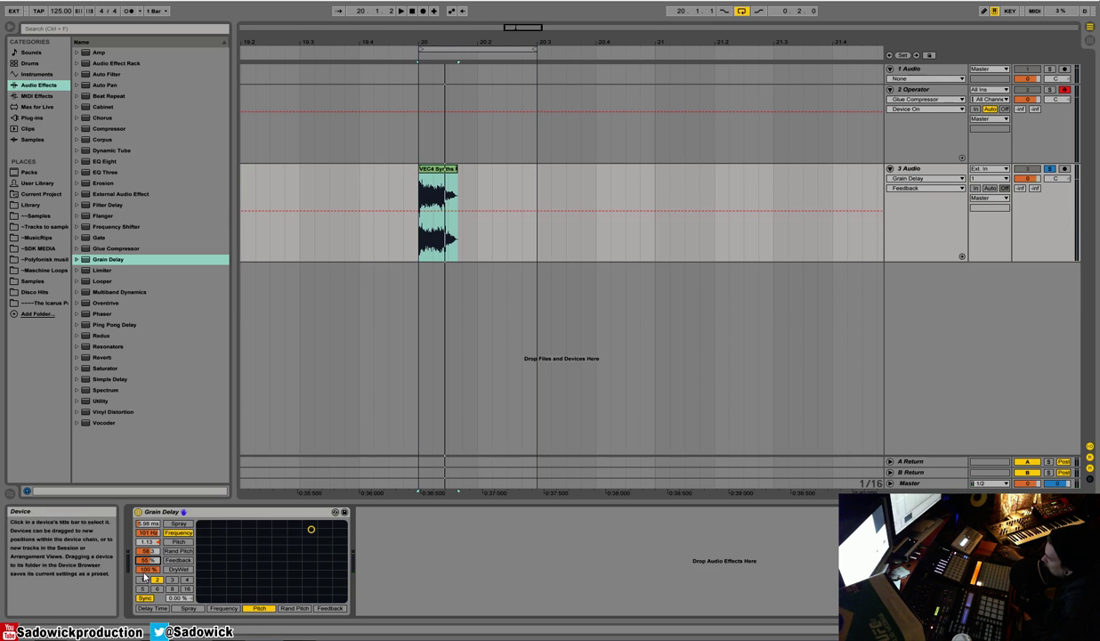
pyautogui.click(173, 579)
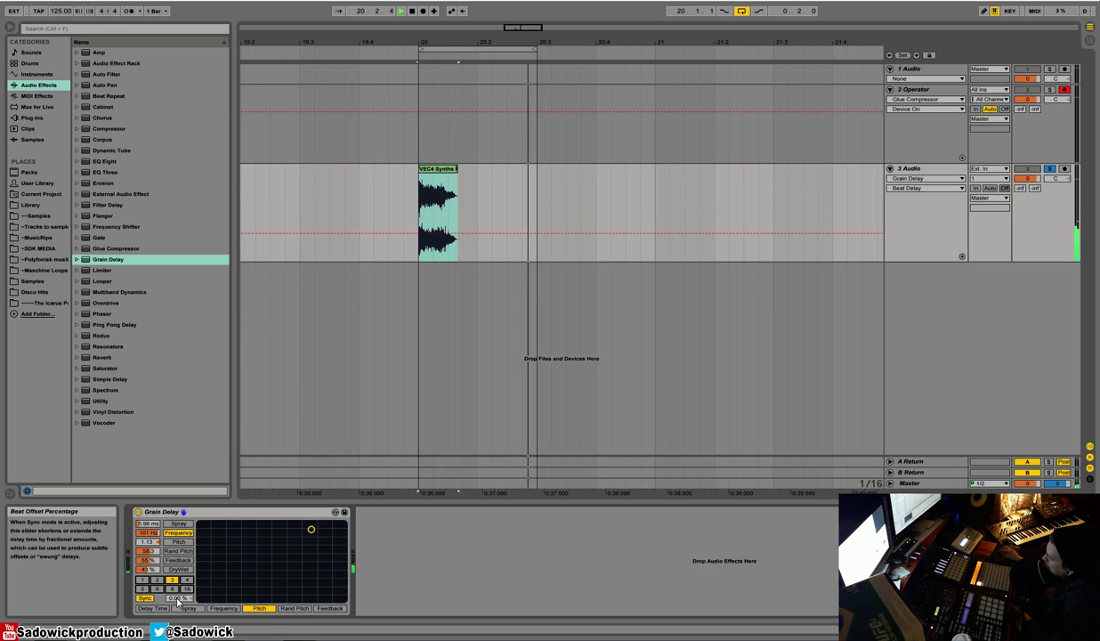
# Try delay times 1 and 8, return to 3, and lower the spray to about 3 ms and the frequency to about 16 Hz
pyautogui.click(143, 579)
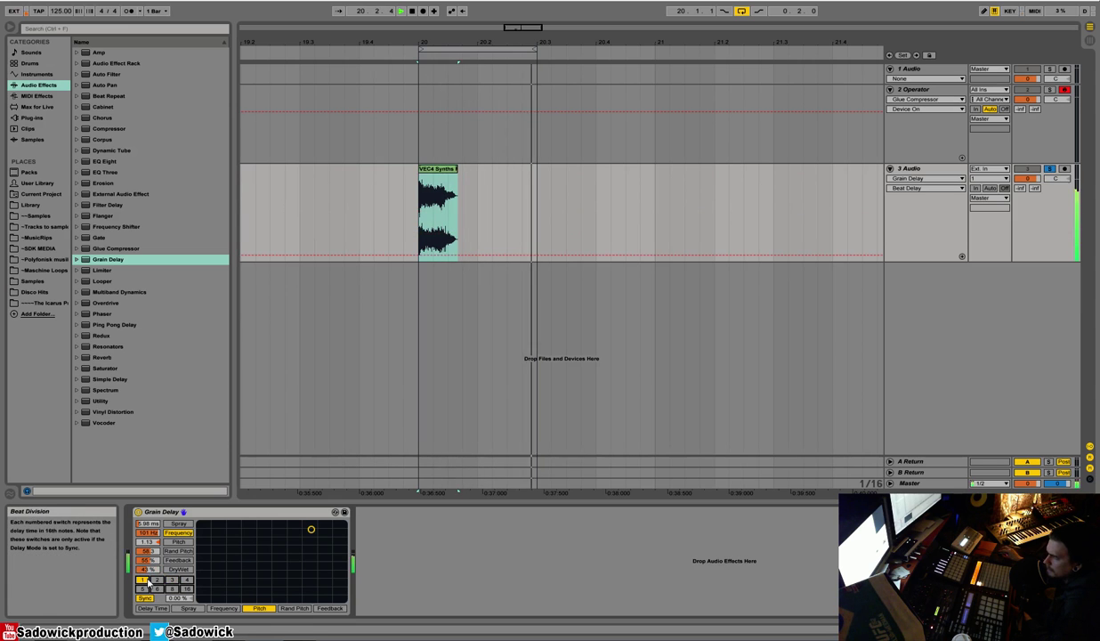
pyautogui.click(172, 588)
pyautogui.click(172, 579)
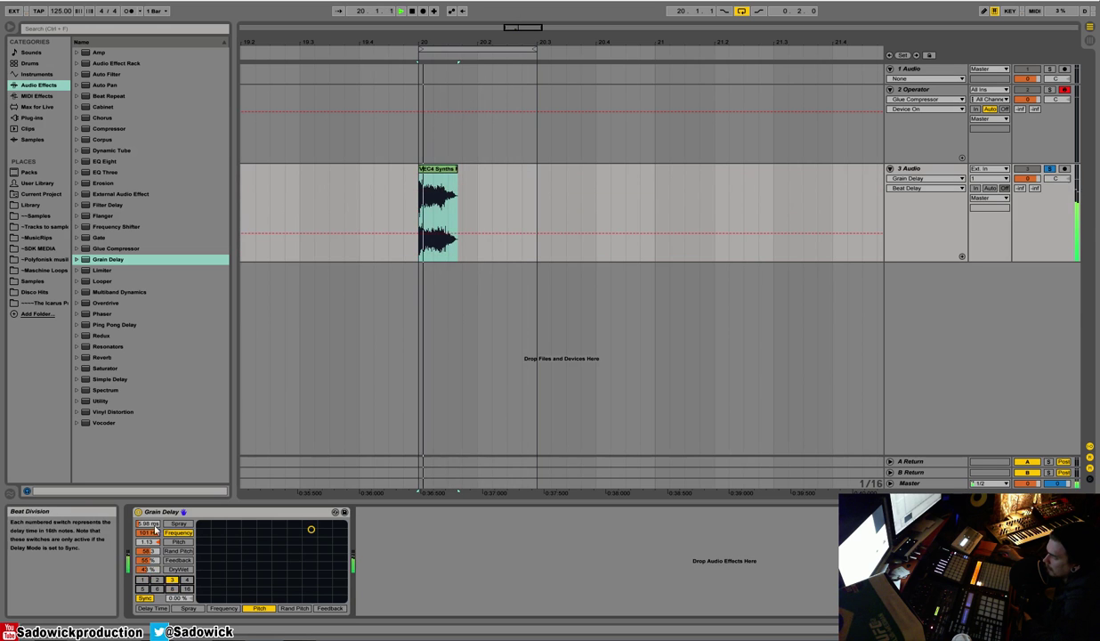
pyautogui.moveTo(148, 523)
pyautogui.mouseDown()
pyautogui.moveTo(148, 495)
pyautogui.moveTo(154, 534)
pyautogui.mouseUp()
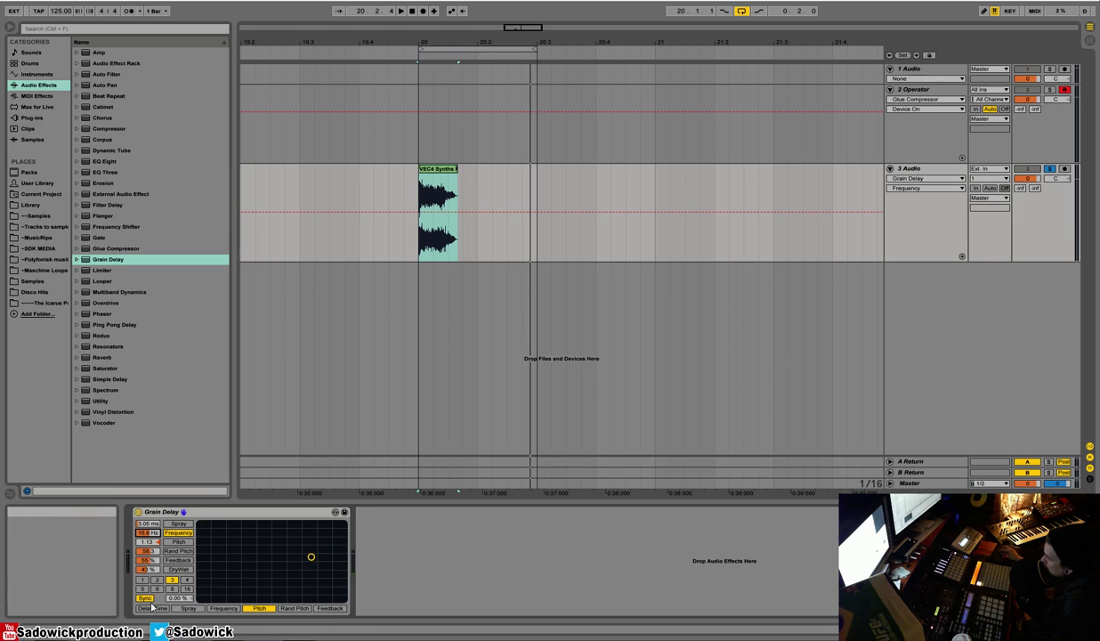
# With the X-Y controller, set pitch to -36 and frequency to 49.9 Hz, assign Spray to the vertical axis, and bring it to 0 ms
pyautogui.moveTo(311, 558)
pyautogui.mouseDown()
pyautogui.moveTo(277, 550)
pyautogui.moveTo(281, 567)
pyautogui.moveTo(258, 547)
pyautogui.moveTo(307, 545)
pyautogui.moveTo(311, 579)
pyautogui.moveTo(294, 550)
pyautogui.moveTo(303, 558)
pyautogui.moveTo(263, 534)
pyautogui.moveTo(311, 564)
pyautogui.moveTo(283, 533)
pyautogui.moveTo(287, 574)
pyautogui.moveTo(282, 538)
pyautogui.mouseUp()
pyautogui.click(178, 523)
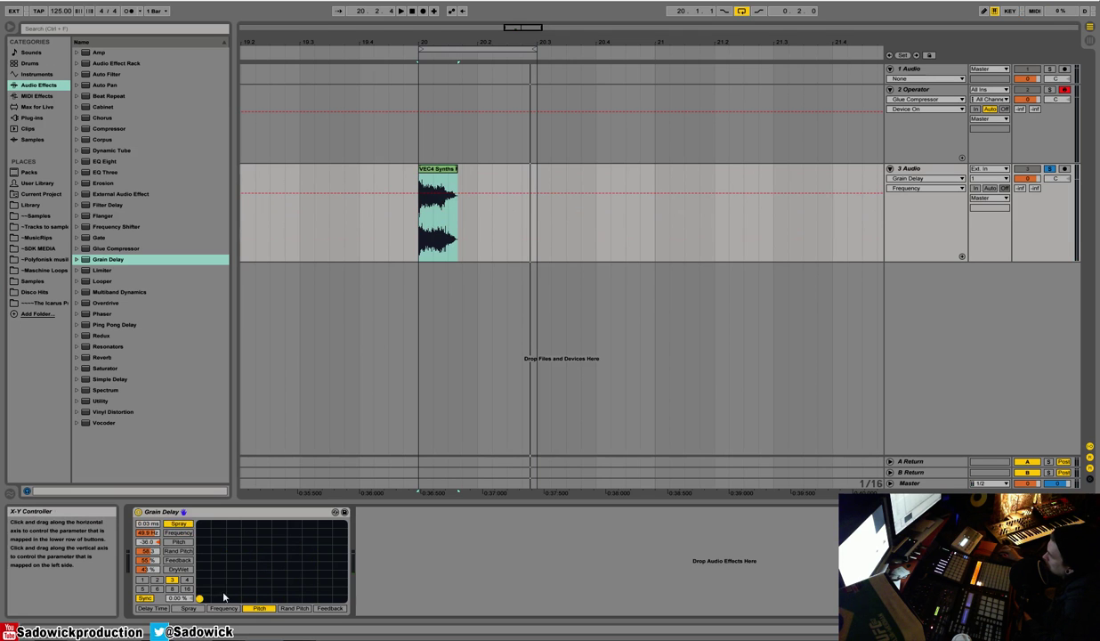
pyautogui.moveTo(224, 597); pyautogui.dragTo(197, 523)
pyautogui.moveTo(200, 523); pyautogui.dragTo(198, 598)
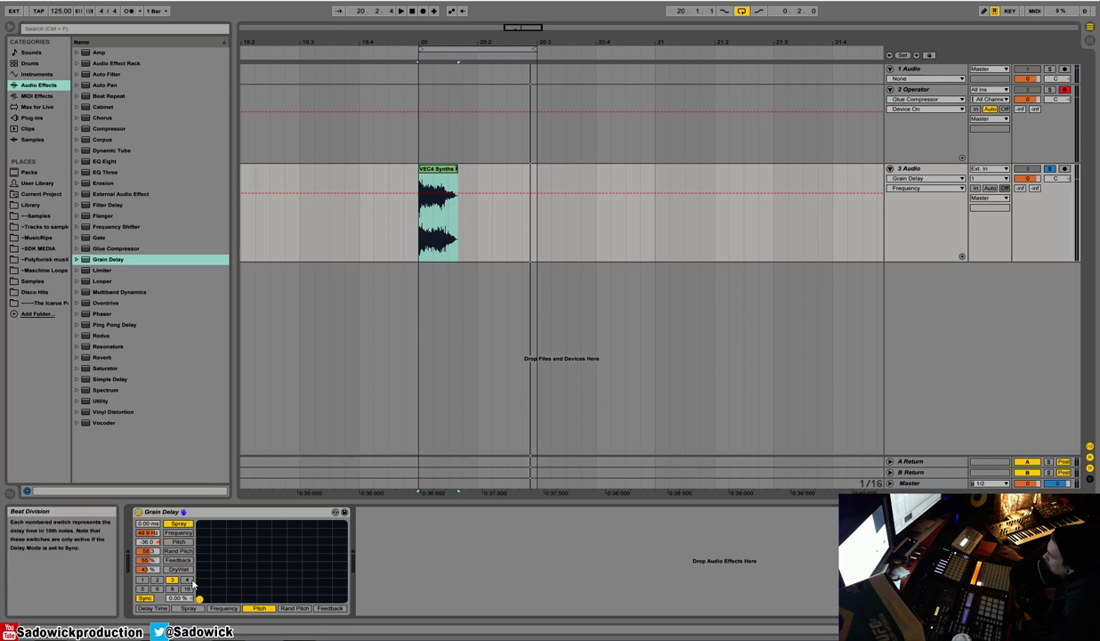
# Assign Feedback to the X axis and DryWet to the Y axis, set them to 68% and 61%, and play the clip
pyautogui.click(176, 560)
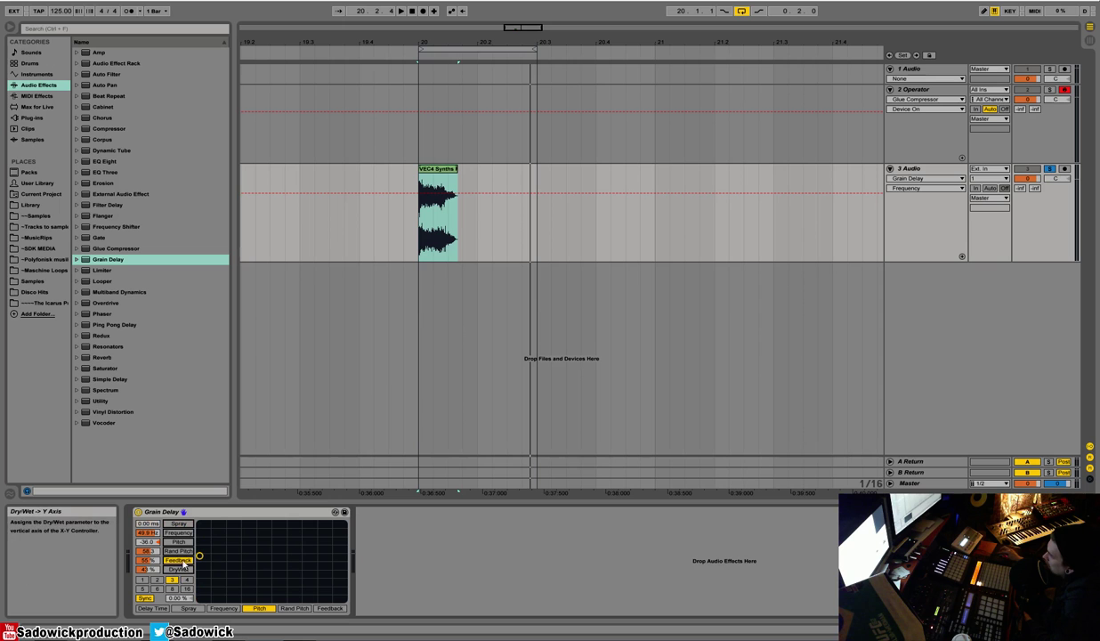
pyautogui.click(326, 609)
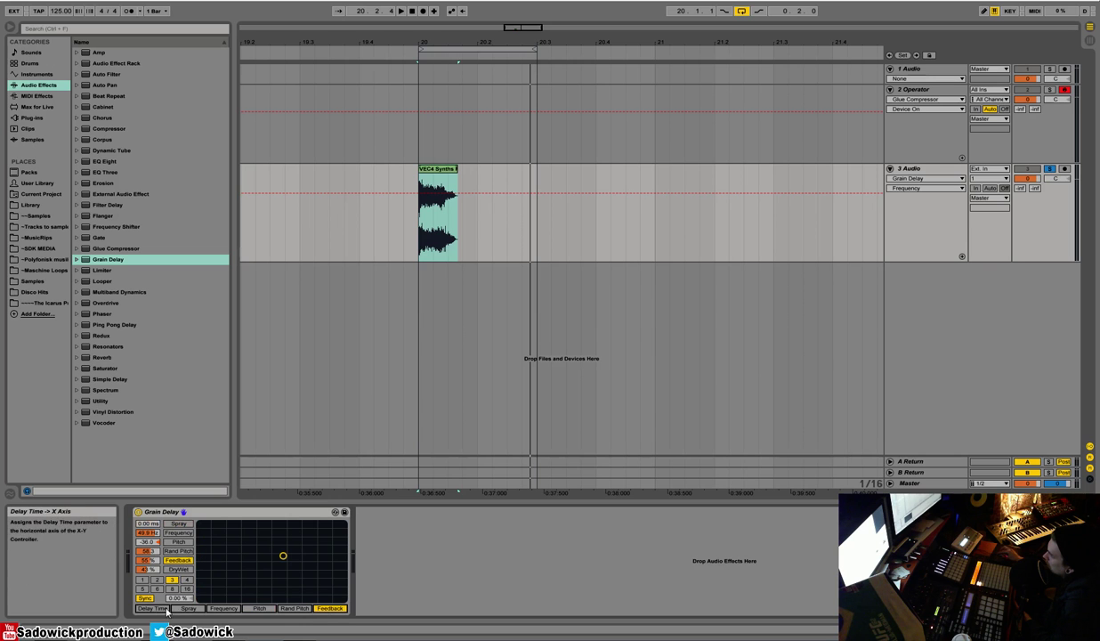
pyautogui.click(183, 569)
pyautogui.moveTo(283, 566); pyautogui.dragTo(302, 555)
pyautogui.press('space')
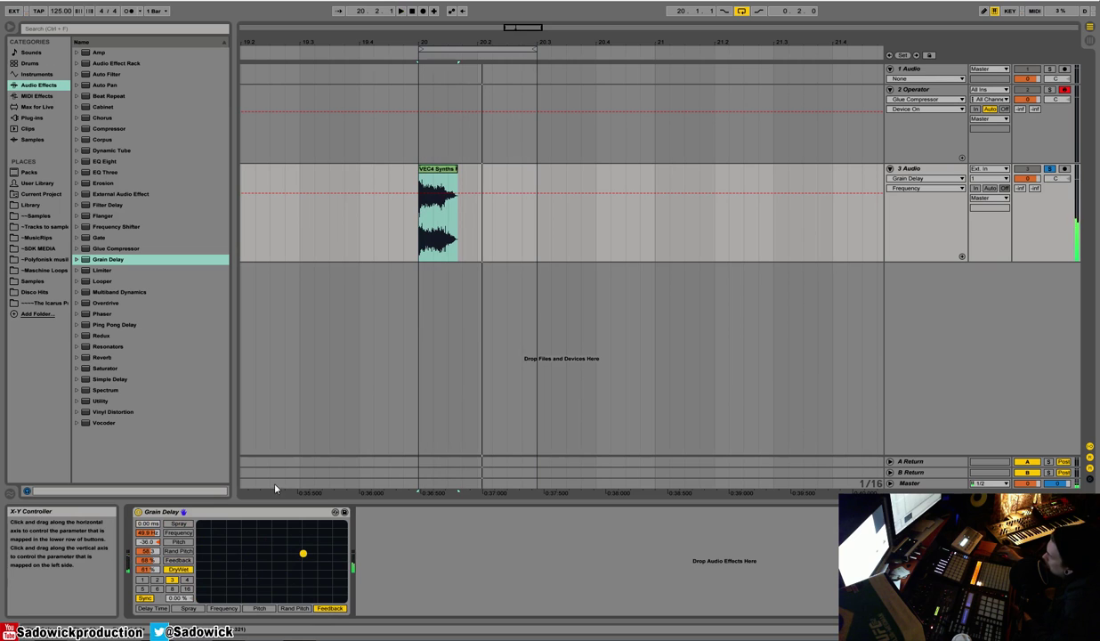
pyautogui.press('space')
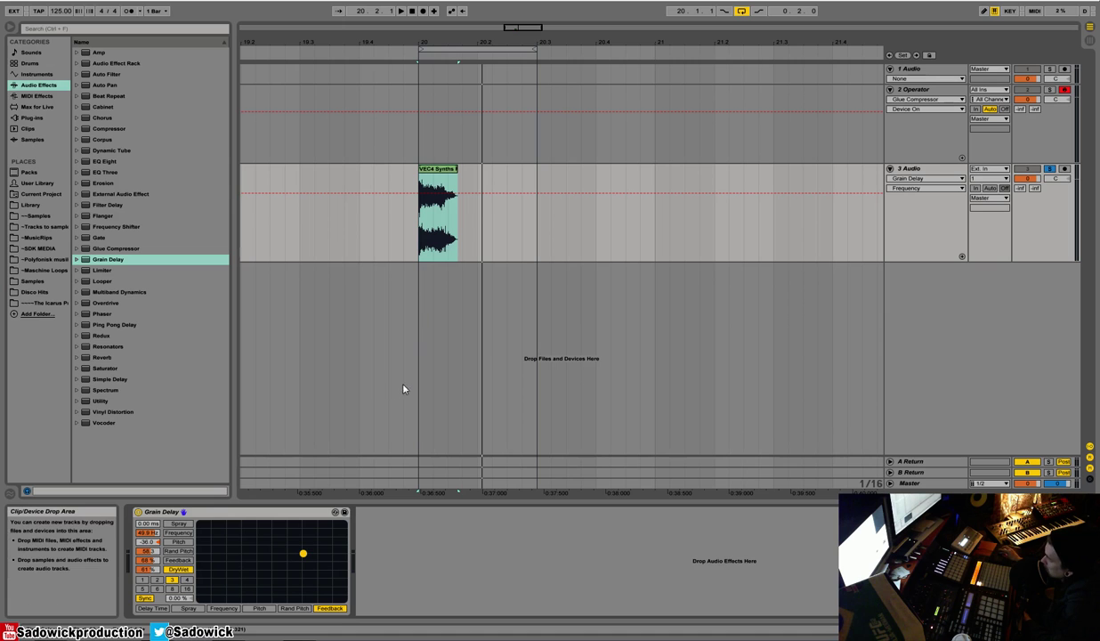
# Replace the Grain Delay with a Ping Pong Delay and set its dry/wet to 25%
pyautogui.rightClick(259, 516)
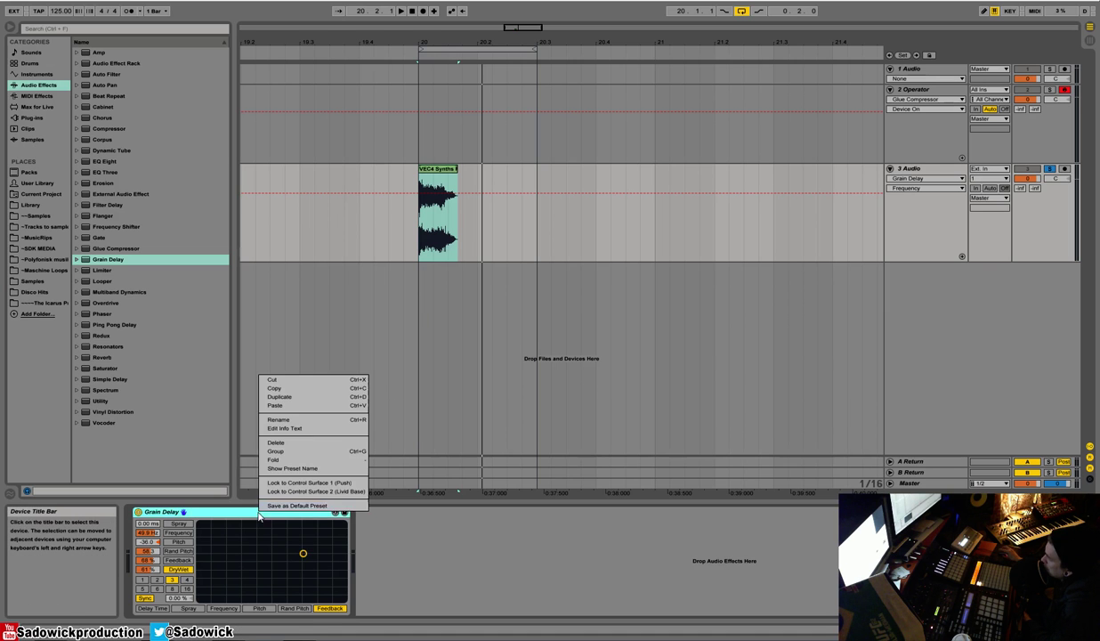
pyautogui.click(280, 373)
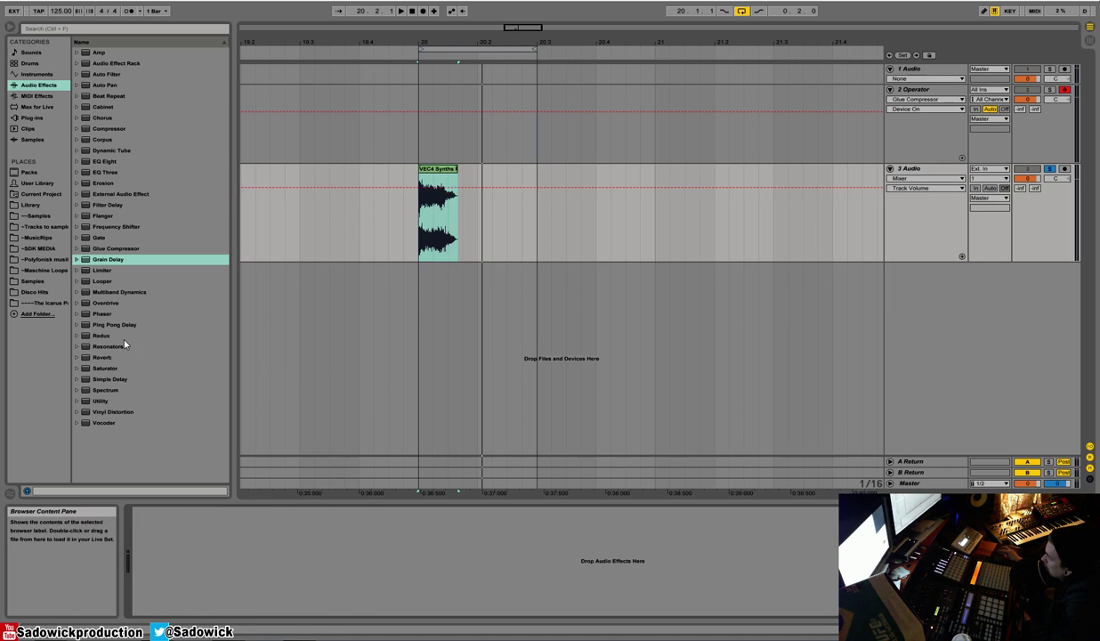
pyautogui.moveTo(113, 324); pyautogui.dragTo(233, 525)
pyautogui.moveTo(179, 591); pyautogui.dragTo(179, 601)
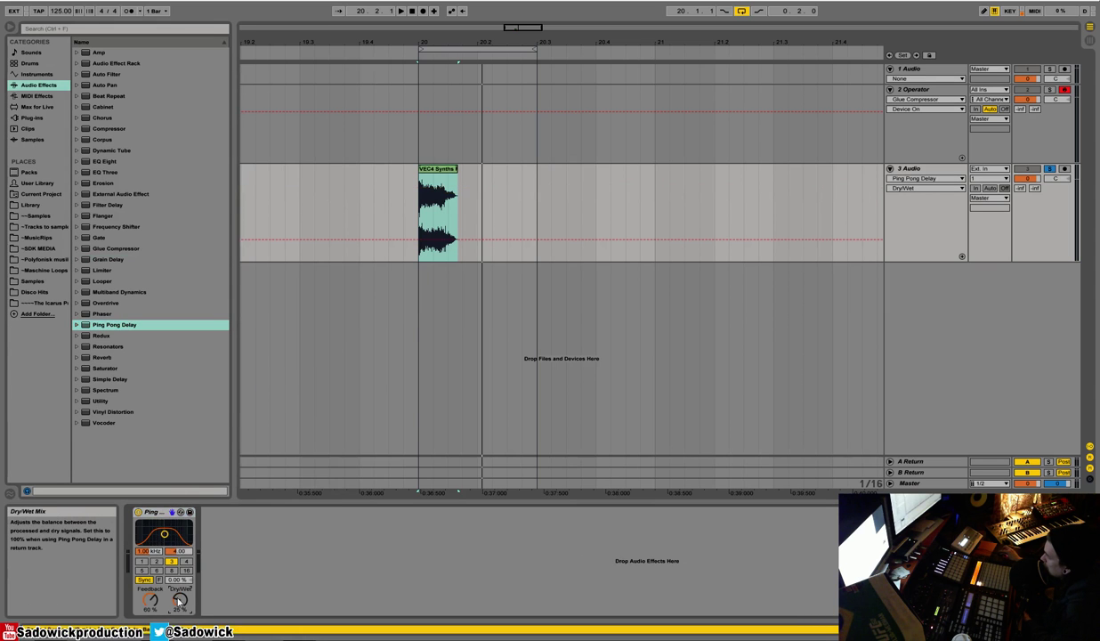
# Add a Reverb after the Ping Pong Delay, set its dry/wet to 36%, and select the Ping Pong Delay
pyautogui.moveTo(101, 357); pyautogui.dragTo(338, 570)
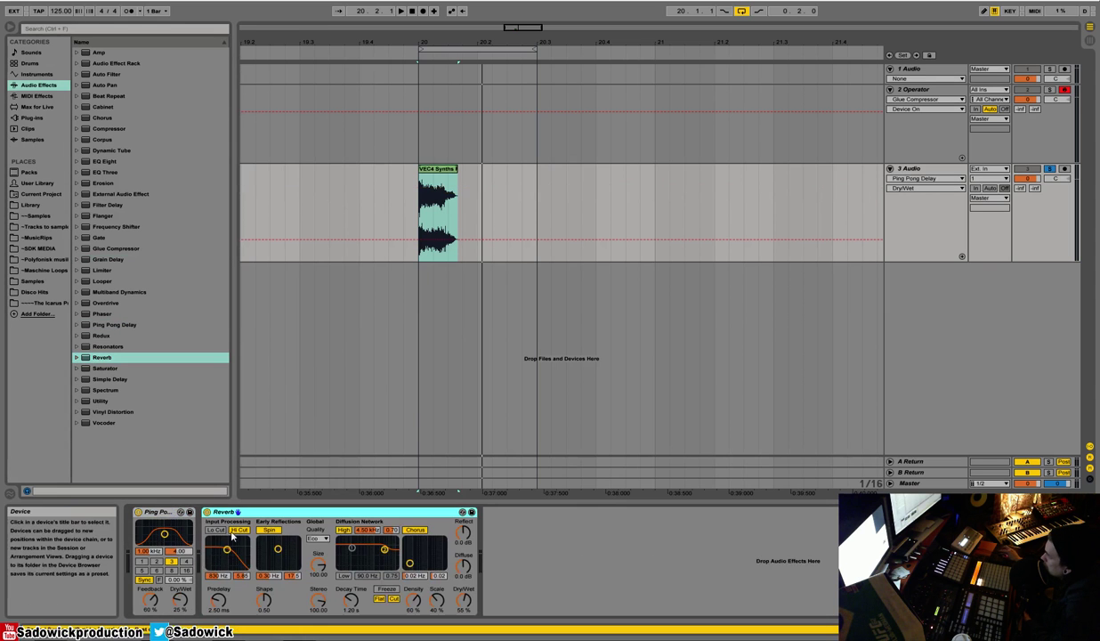
pyautogui.moveTo(463, 598); pyautogui.dragTo(462, 621)
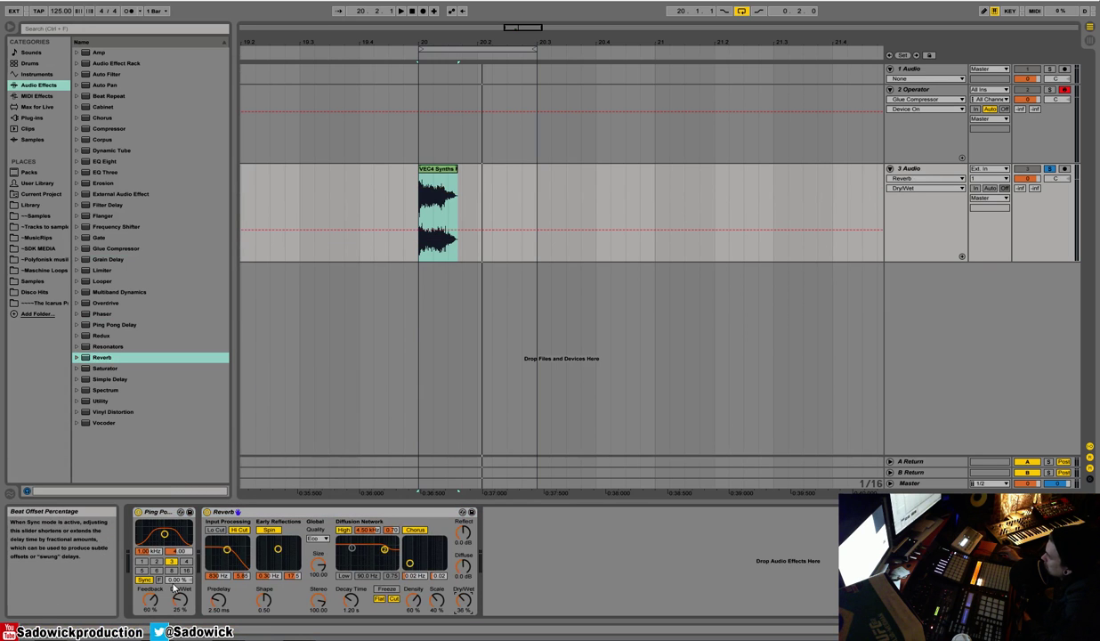
pyautogui.click(171, 512)
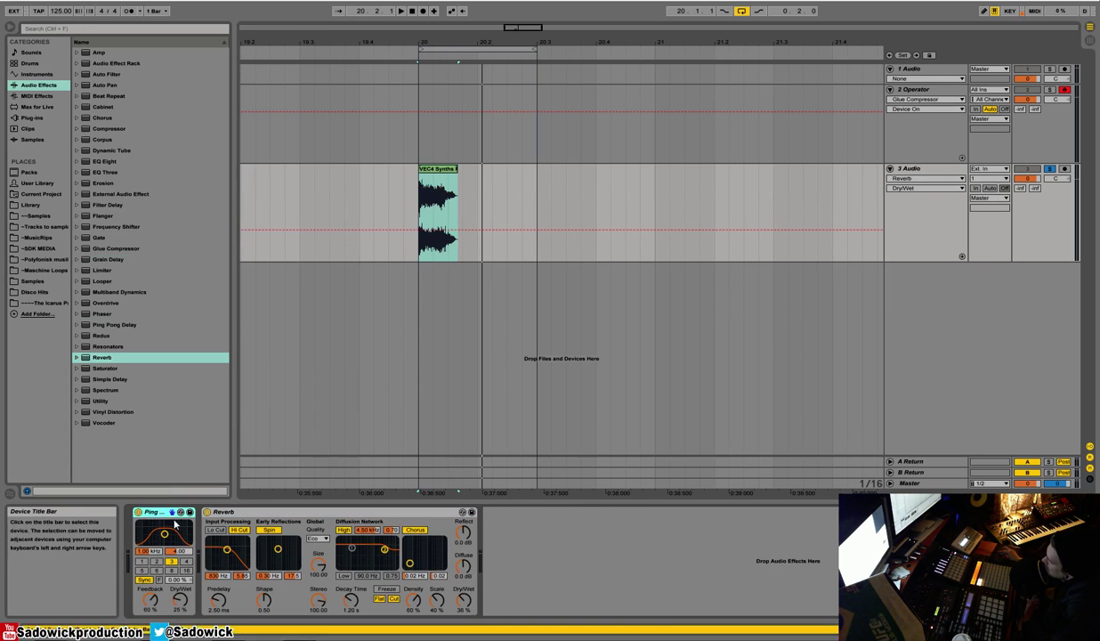